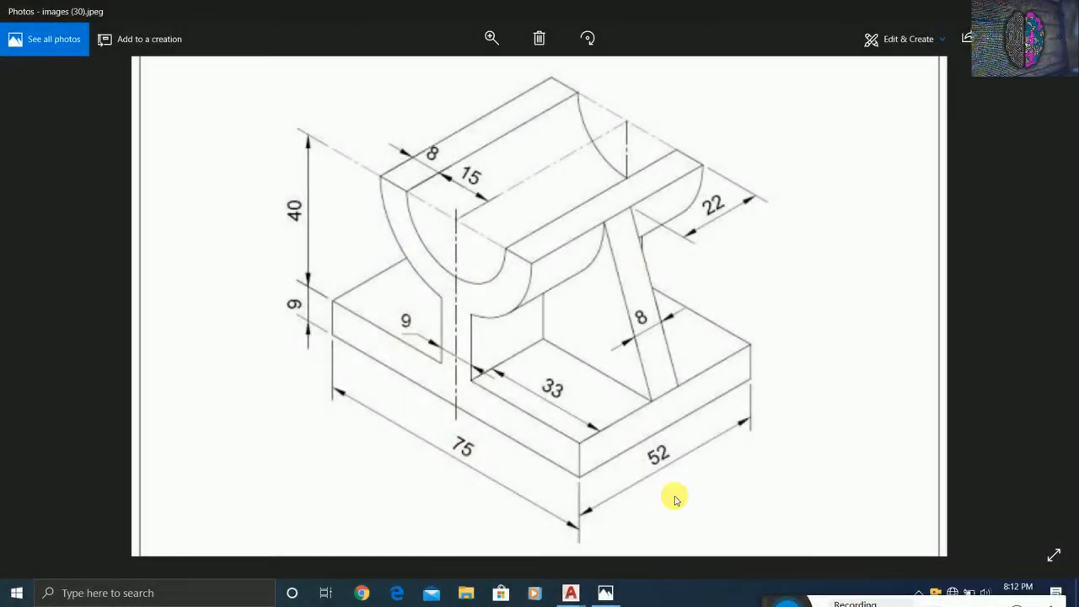
Switch from the reference image to AutoCAD and maximize its window
key("XF86MonBrightnessUp")
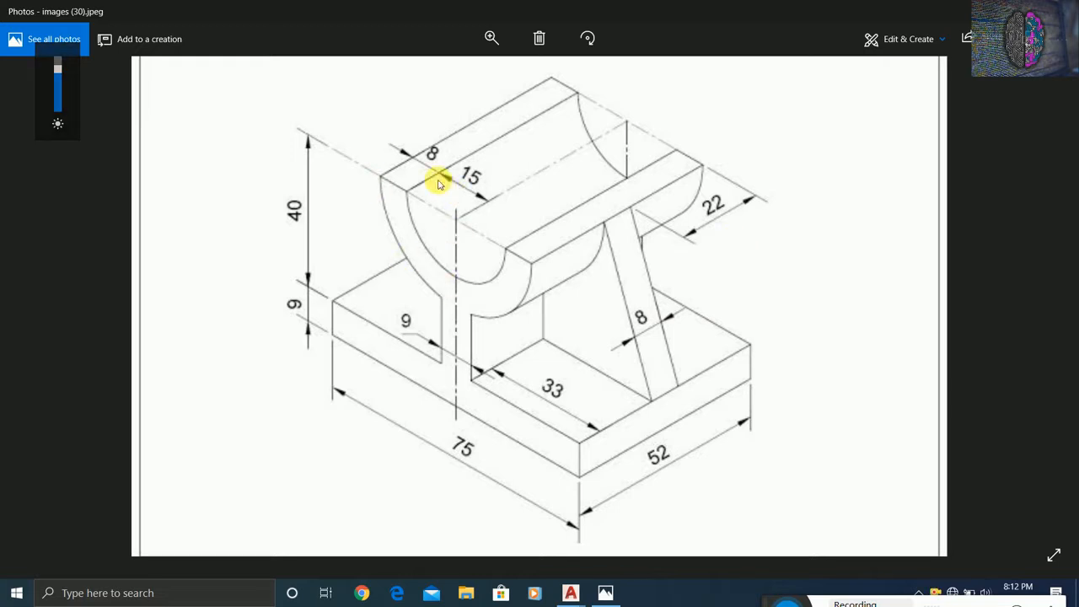
left_click(570, 593)
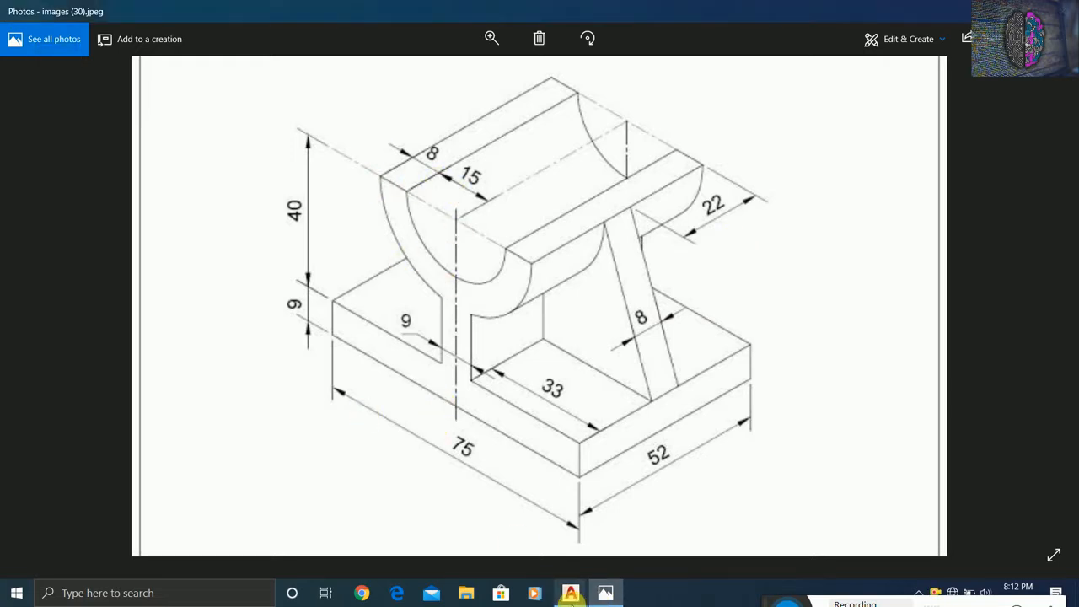
left_click(572, 595)
left_click(540, 536)
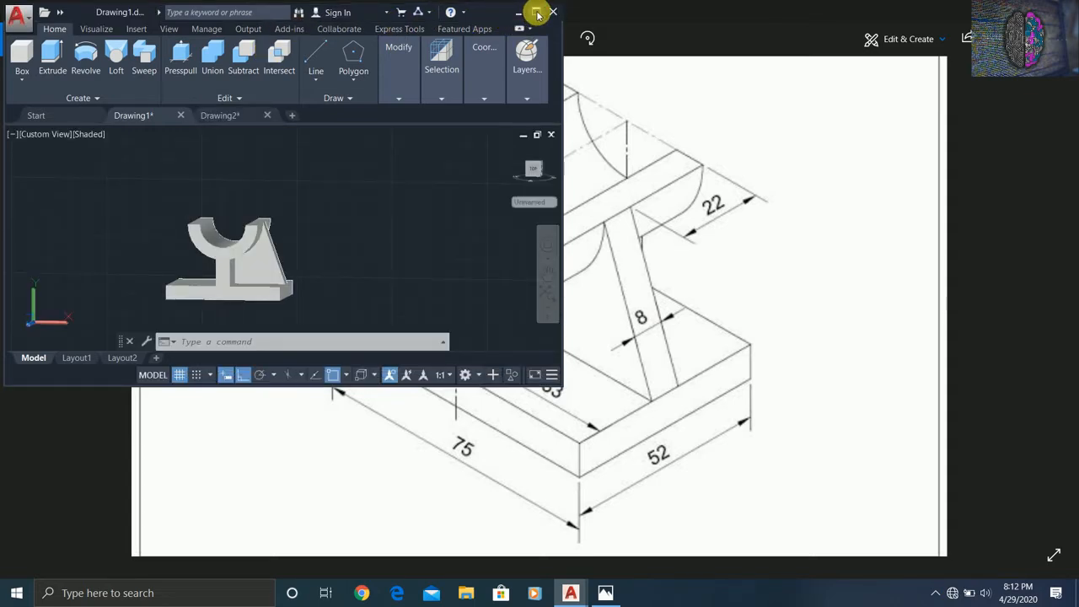
left_click(536, 12)
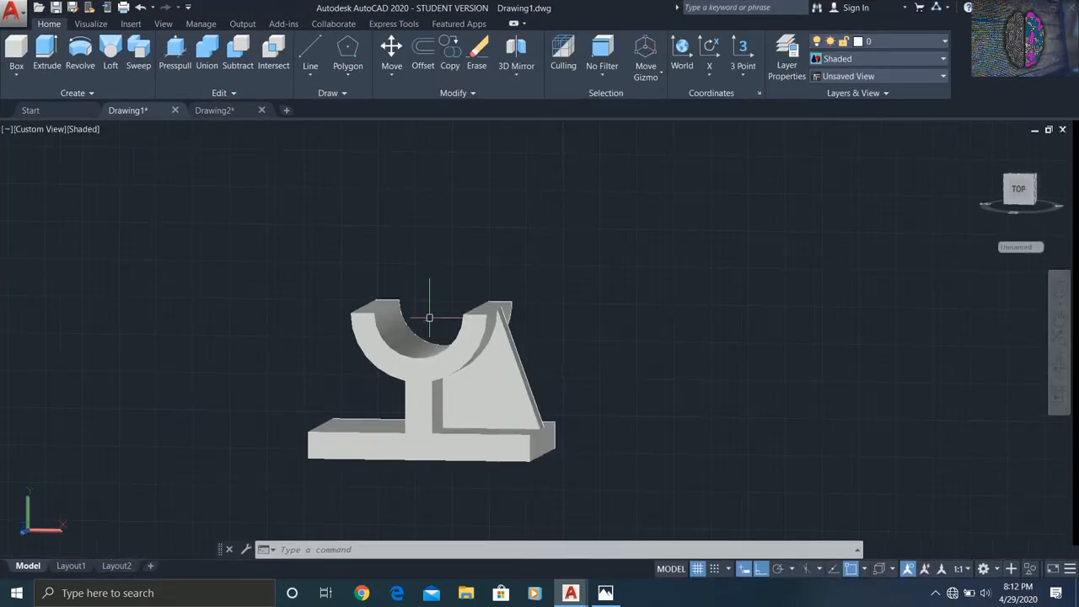
Examine the finished bracket model in Drawing1 from several angles and compare it with the dimensioned reference image
left_click(1060, 368)
mouse_move(916, 385)
left_mouse_down()
mouse_move(860, 388)
mouse_move(886, 402)
mouse_move(915, 396)
mouse_move(897, 404)
left_mouse_up()
left_click(605, 593)
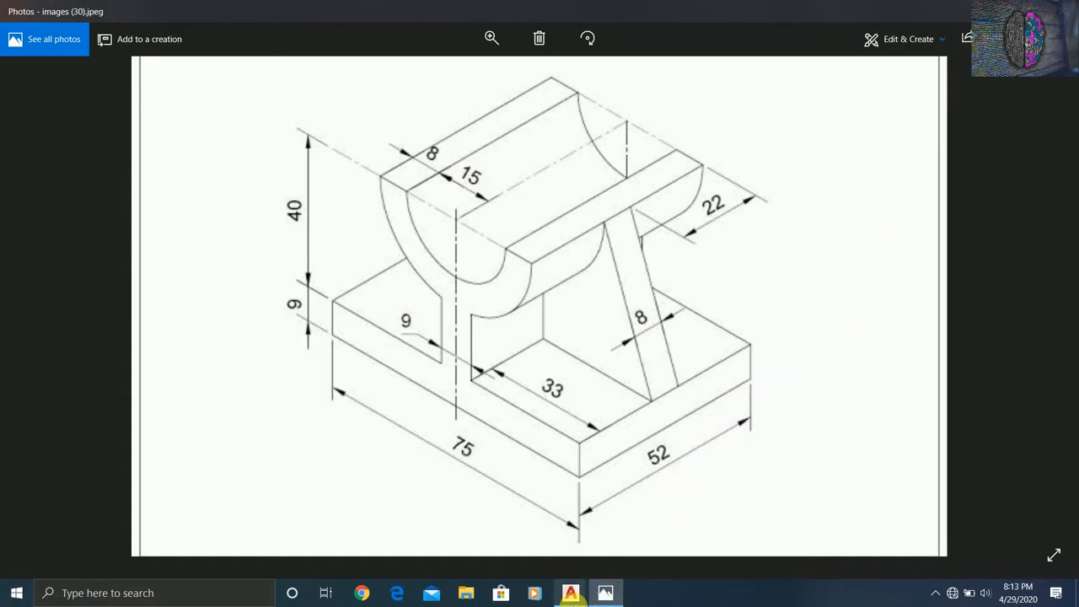
mouse_move(570, 592)
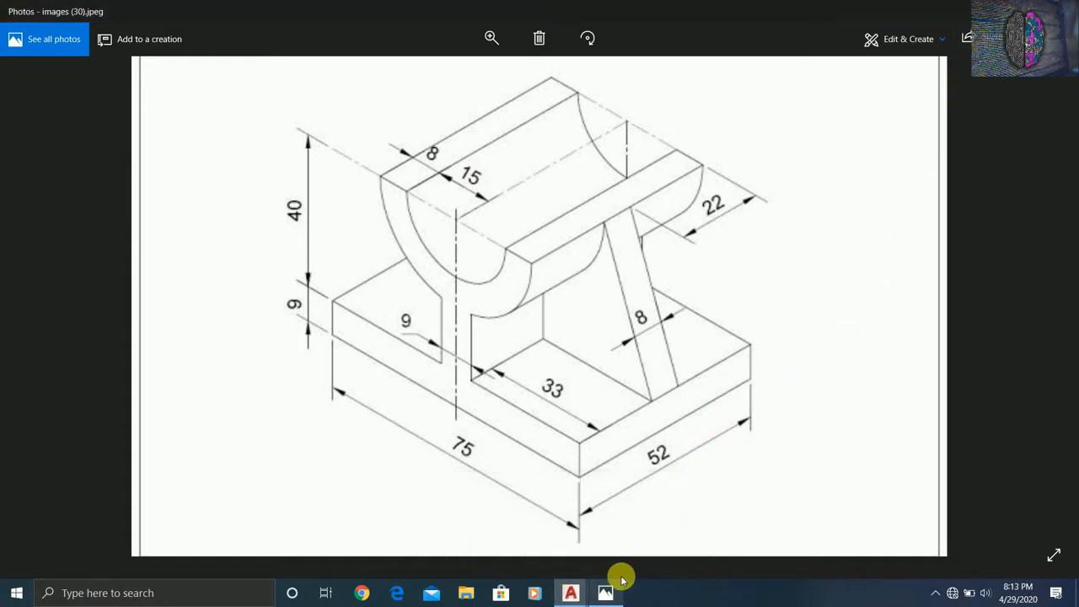
key("alt+Tab")
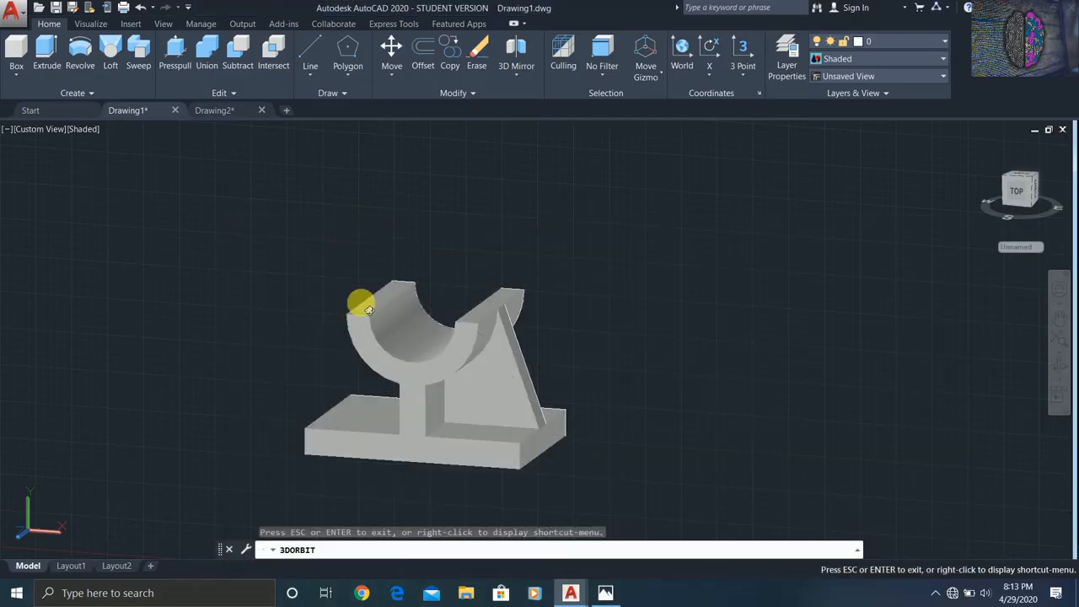
left_click_drag(497, 357, 518, 342)
key("Escape")
Apply the Realistic visual style to the bracket model in Drawing1
left_click(80, 128)
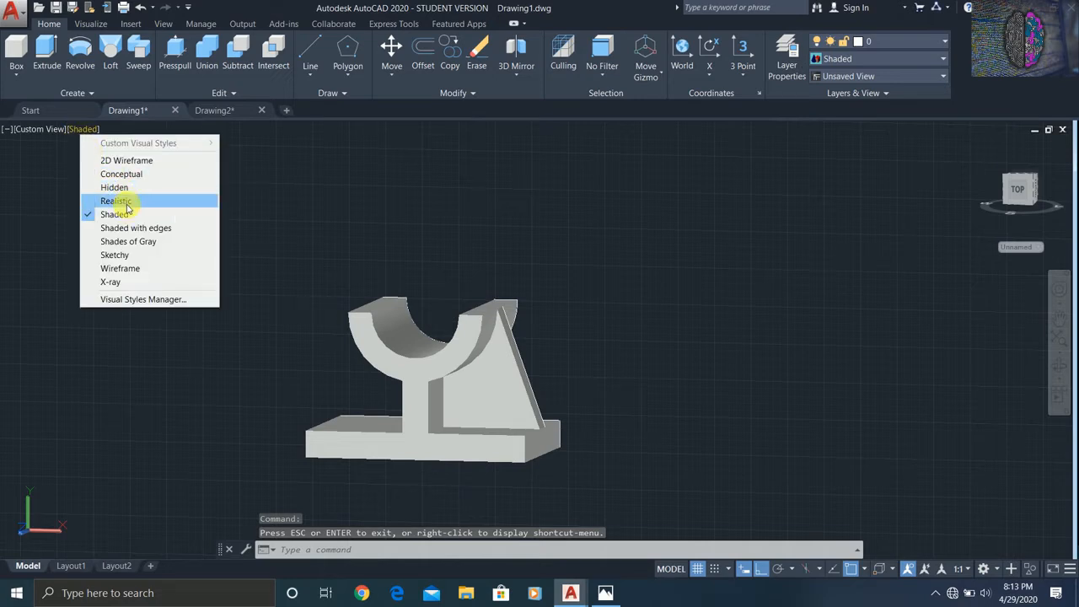
left_click(125, 202)
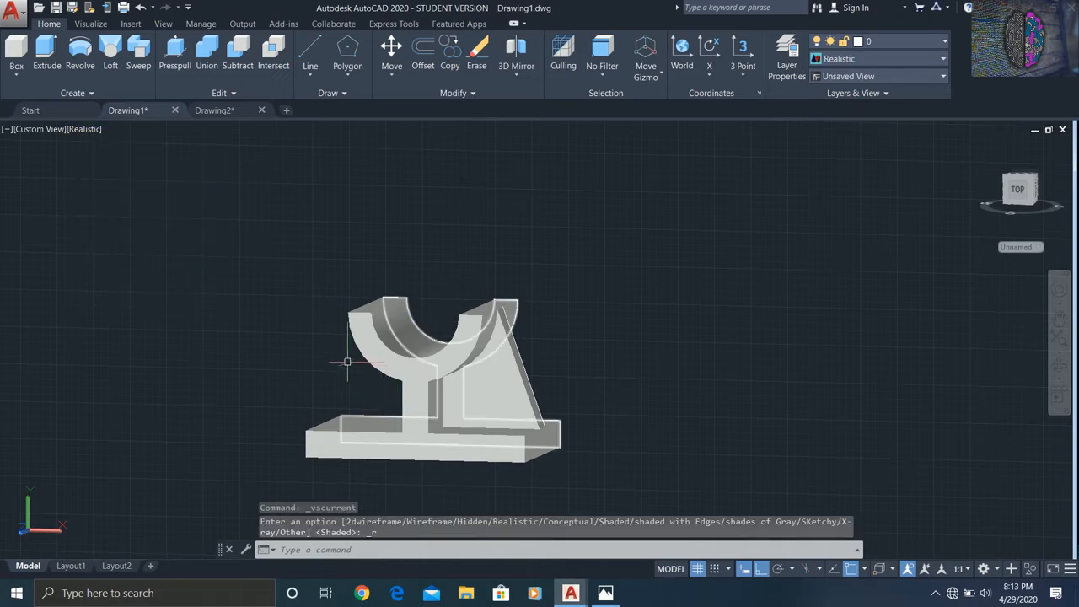
mouse_move(533, 303)
left_mouse_down()
mouse_move(586, 366)
mouse_move(540, 362)
left_mouse_up()
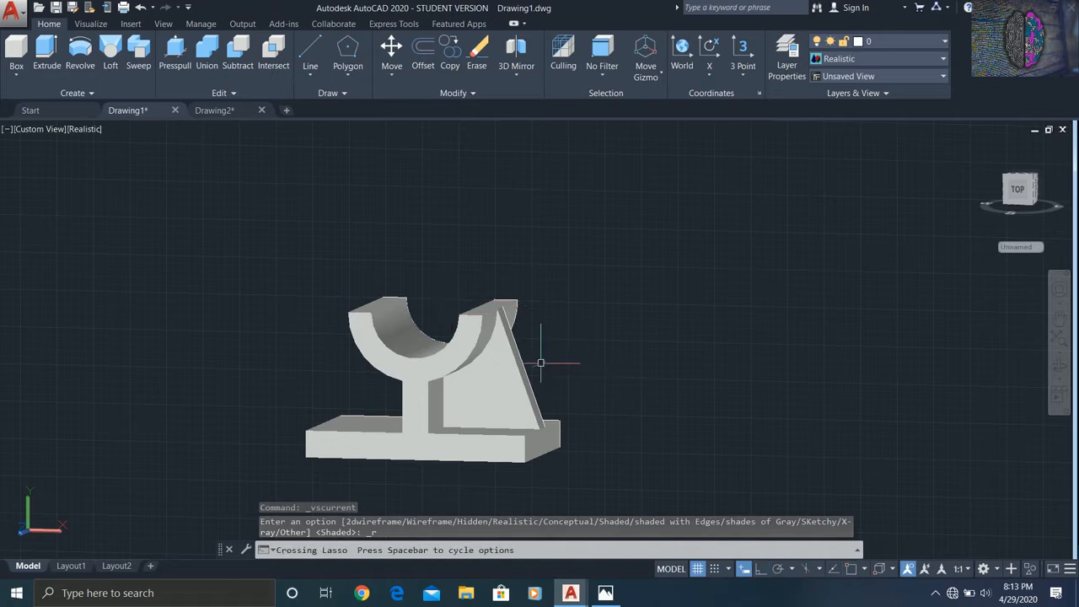
key("Escape")
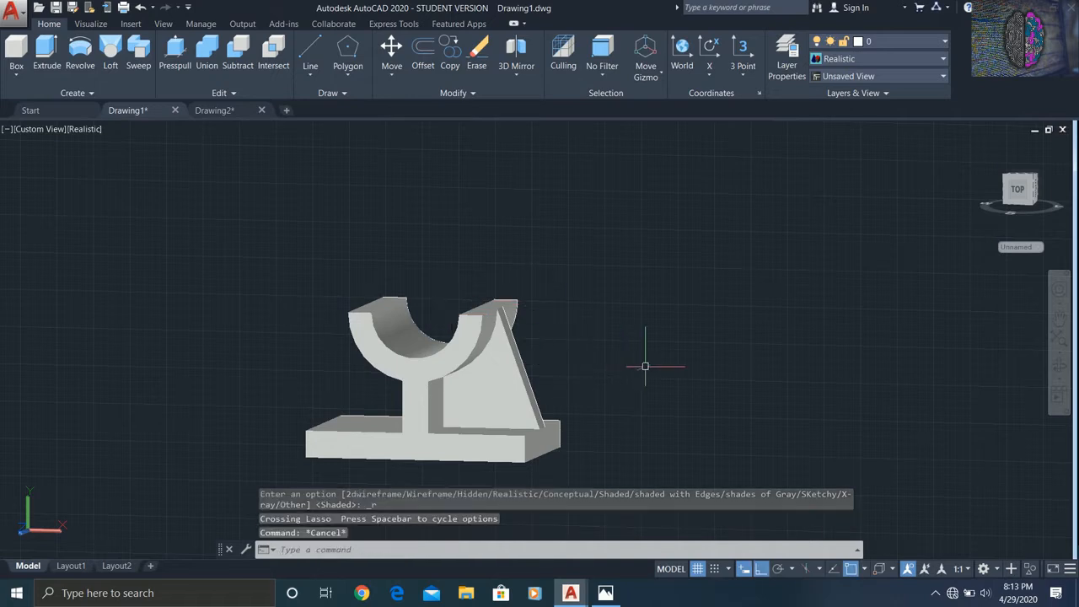
Switch to the empty Drawing2 and examine the part's dimensions in the enlarged reference image
left_click(214, 108)
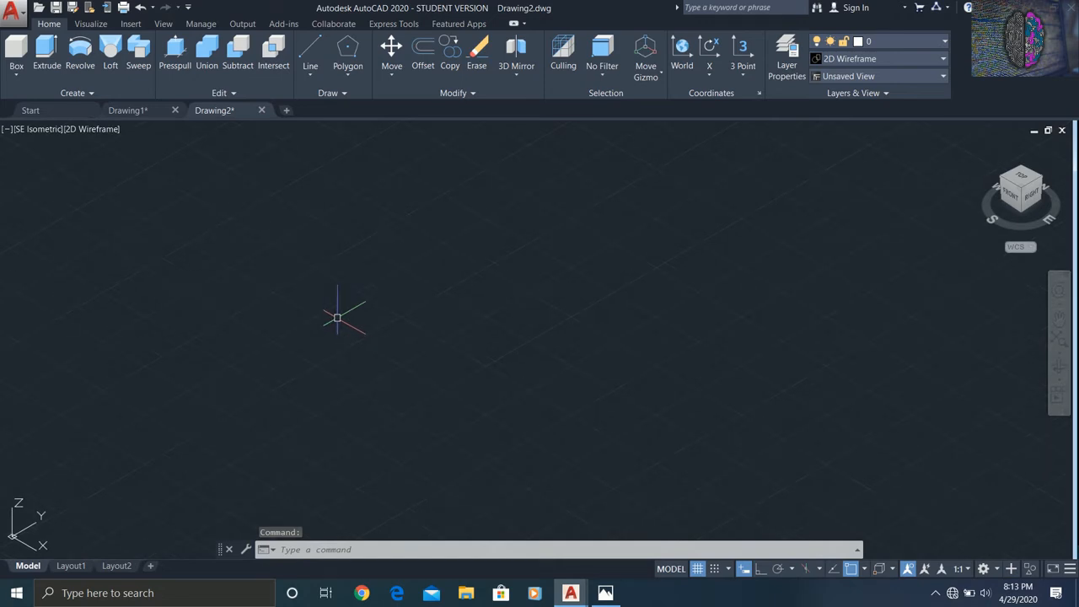
left_click(607, 594)
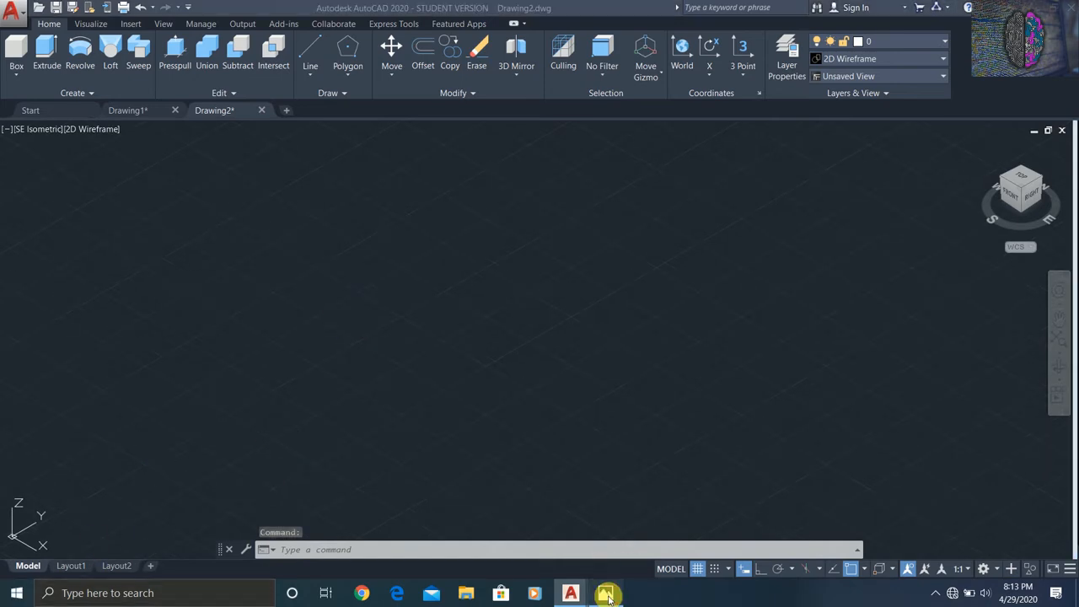
left_click(493, 40)
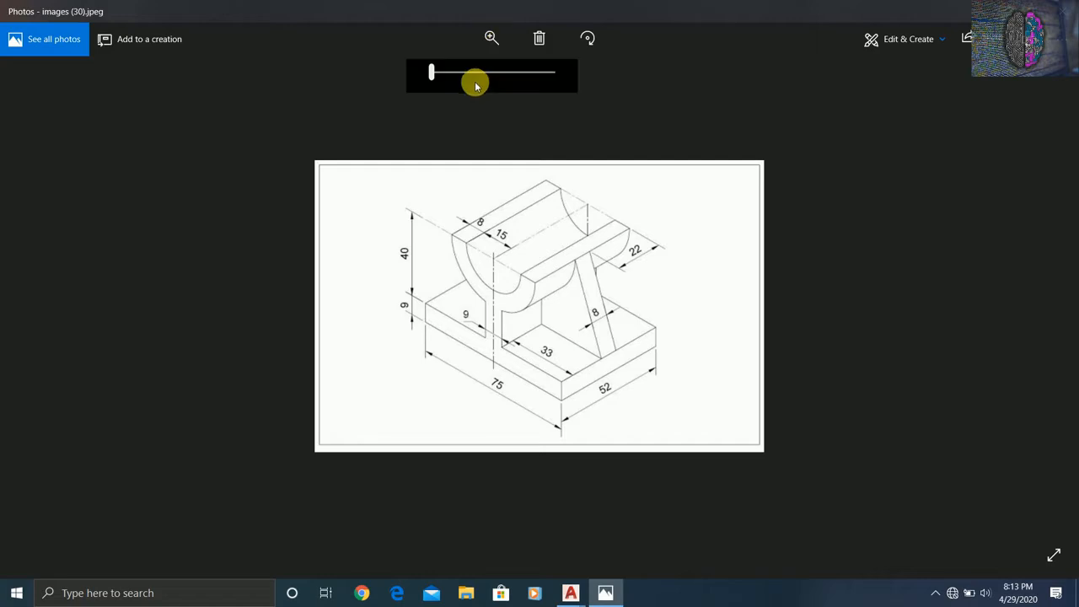
left_click_drag(431, 74, 474, 73)
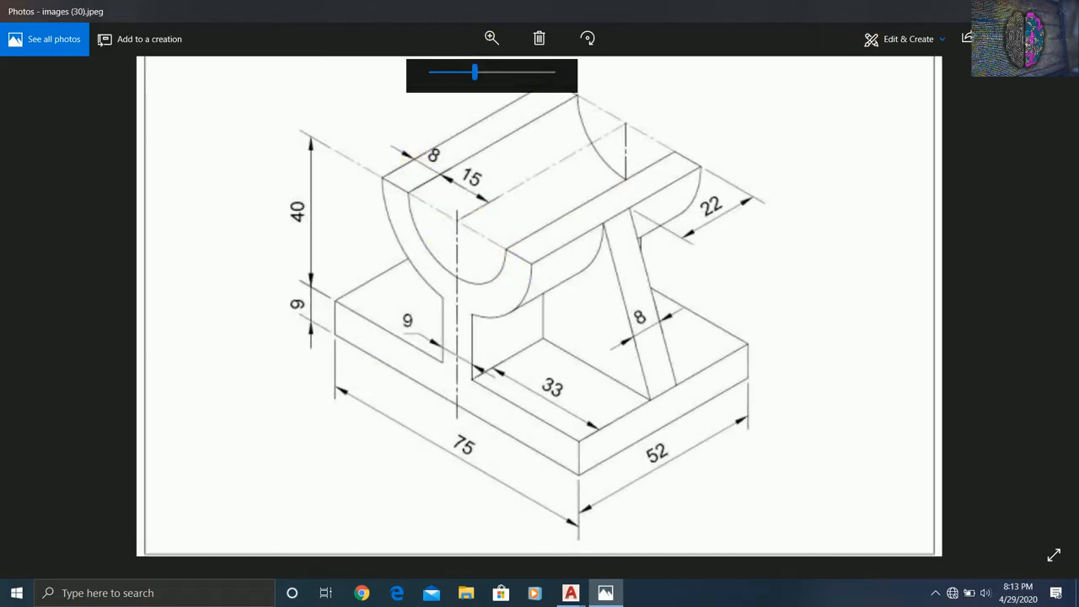
key("alt+Tab")
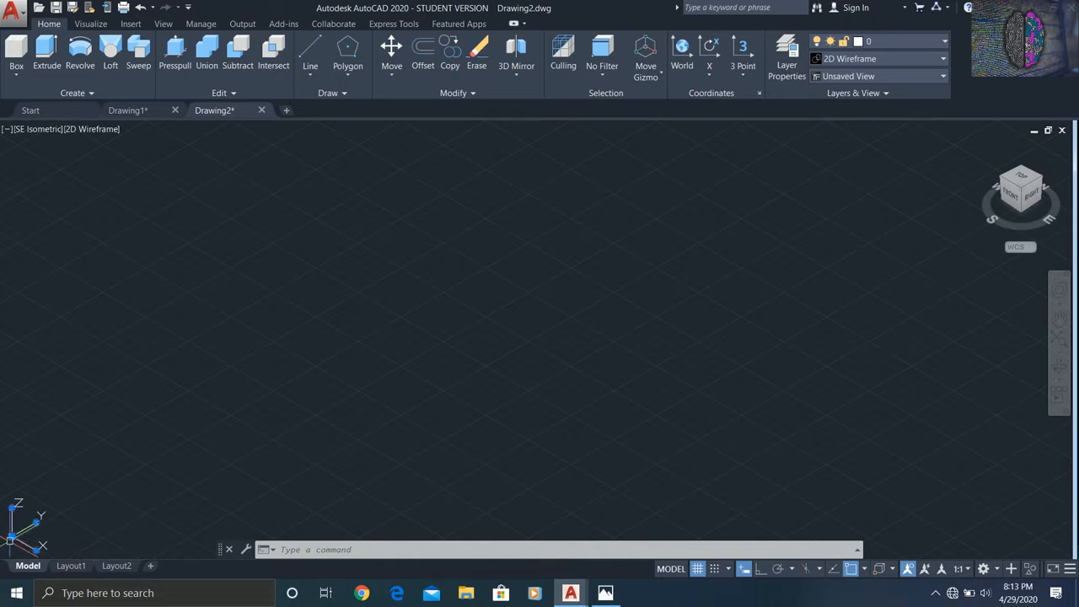
Move the UCS origin into the open drawing area and, with Ortho on, rotate the UCS 90° about its X axis
left_click(12, 536)
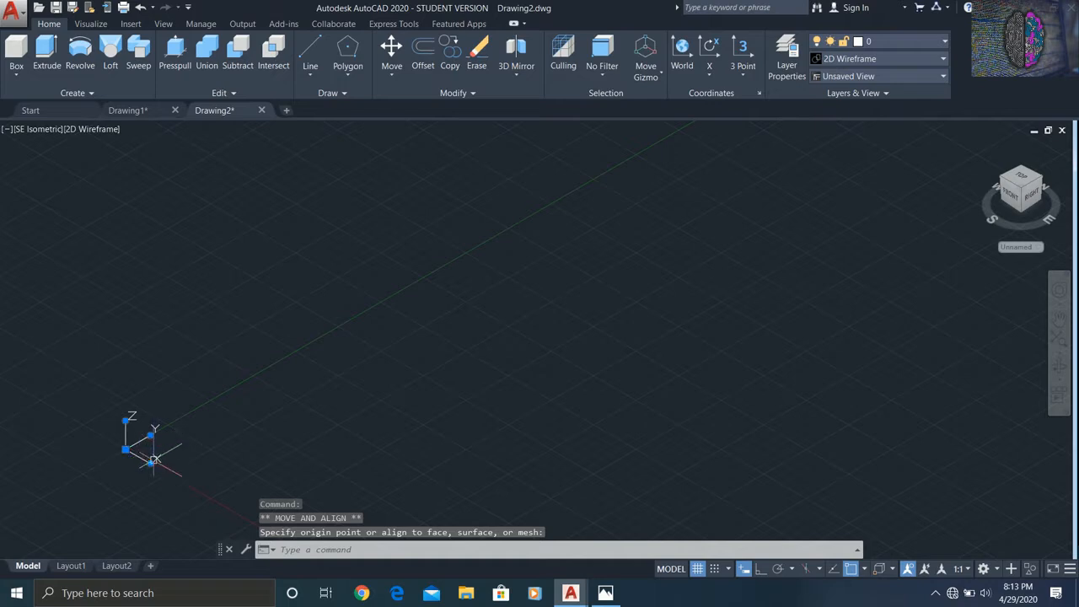
left_click(150, 435)
mouse_move(150, 463)
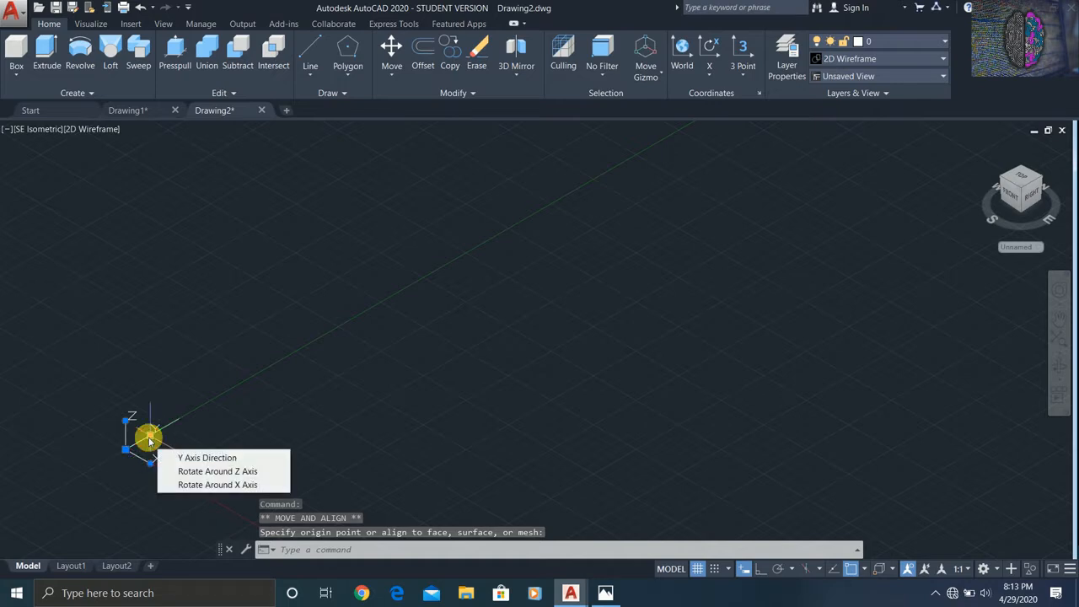
left_click(188, 484)
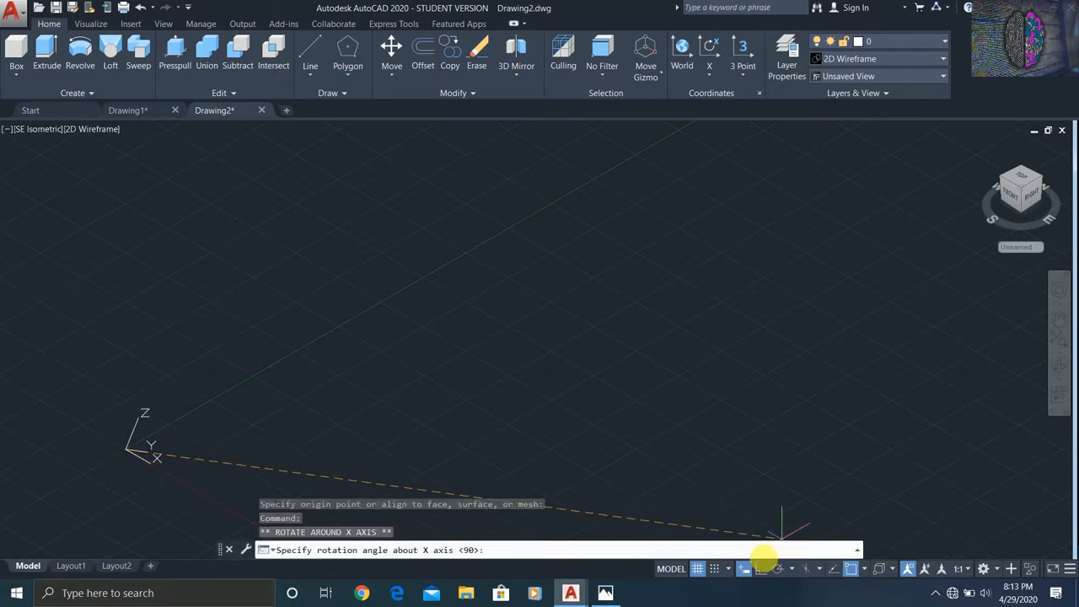
left_click(760, 570)
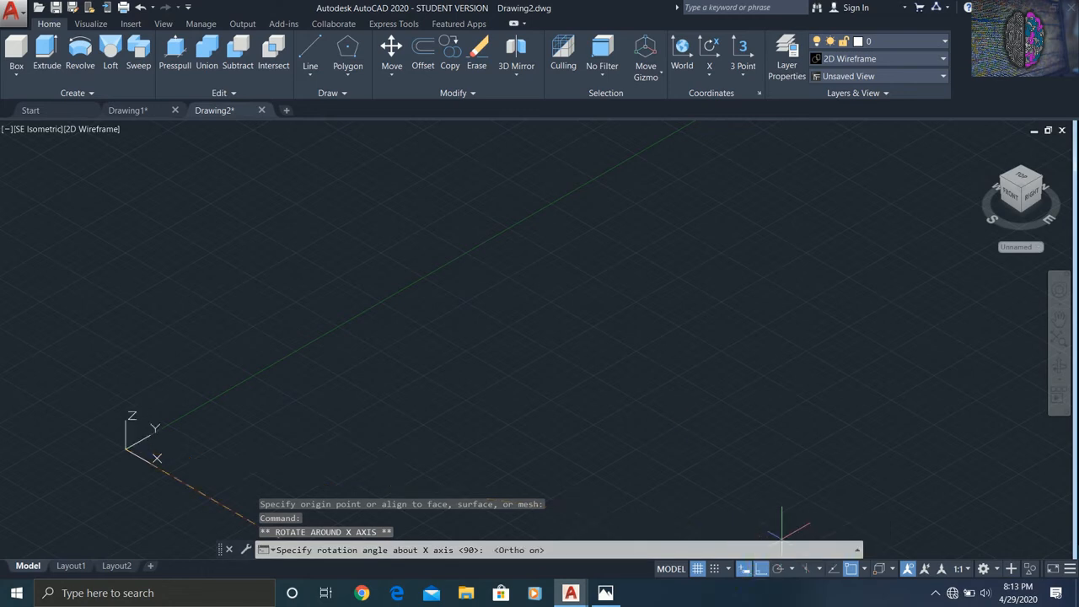
left_click(198, 211)
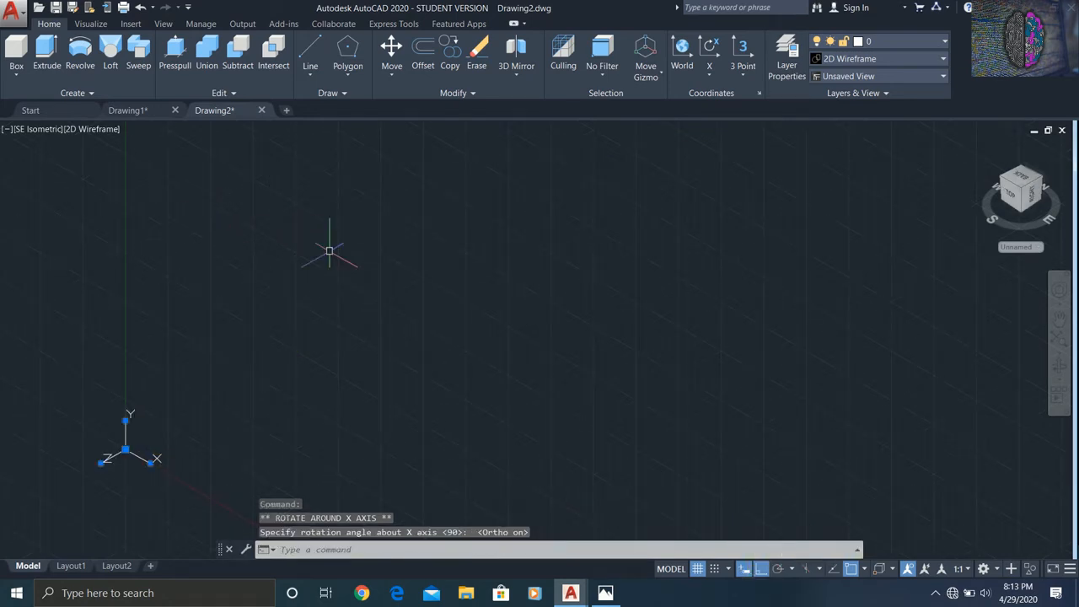
Orient the view square to the TOP face of the rotated UCS, with X pointing right and Y pointing up
left_click(1058, 323)
left_click_drag(770, 349, 308, 335)
key("Escape")
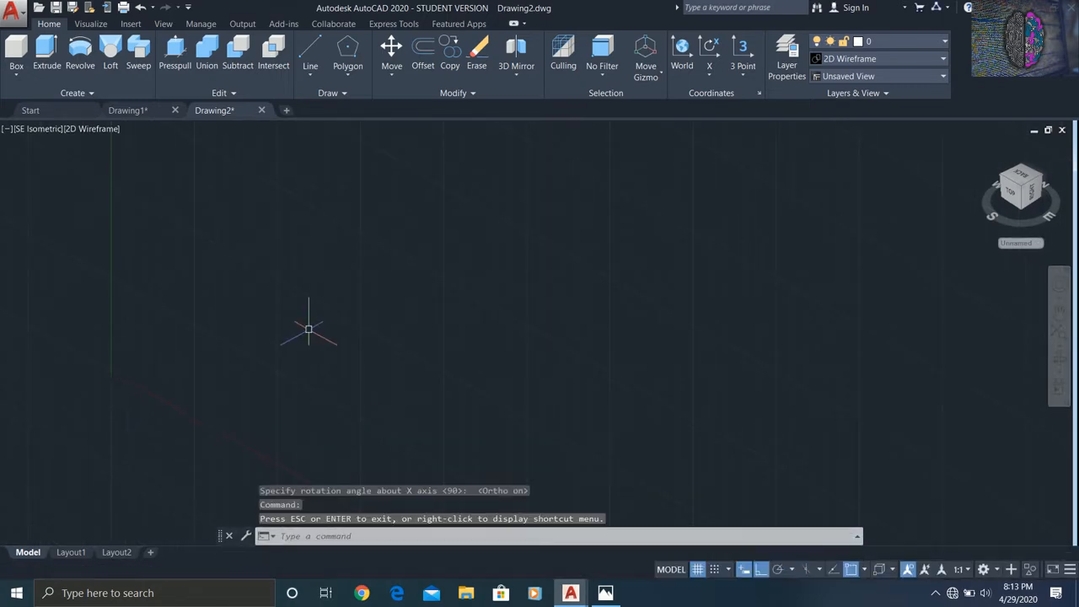
left_click_drag(994, 180, 1009, 211)
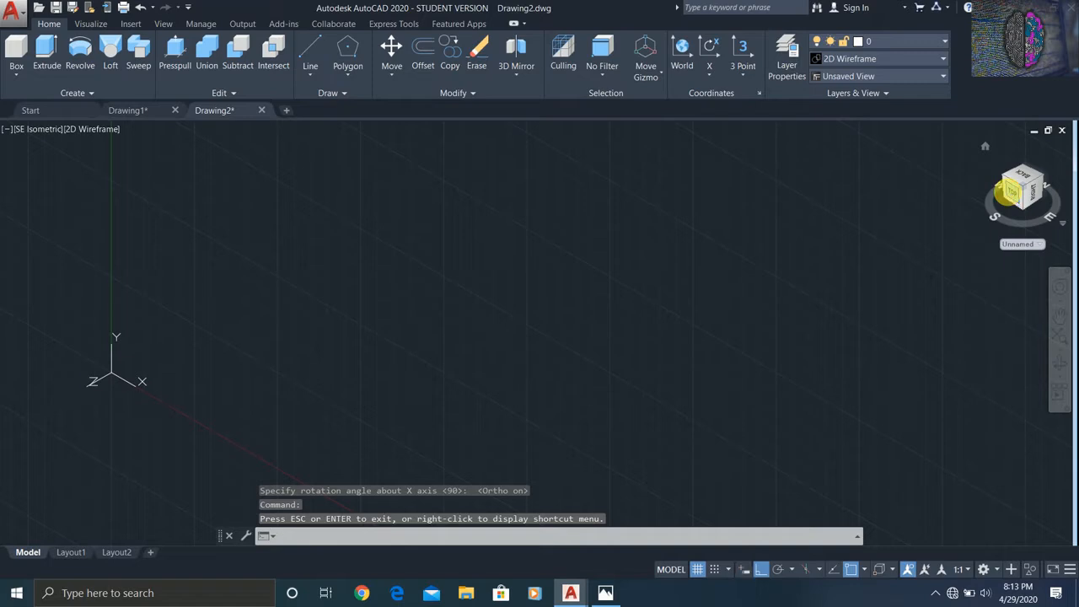
left_click(1006, 192)
left_click(1057, 175)
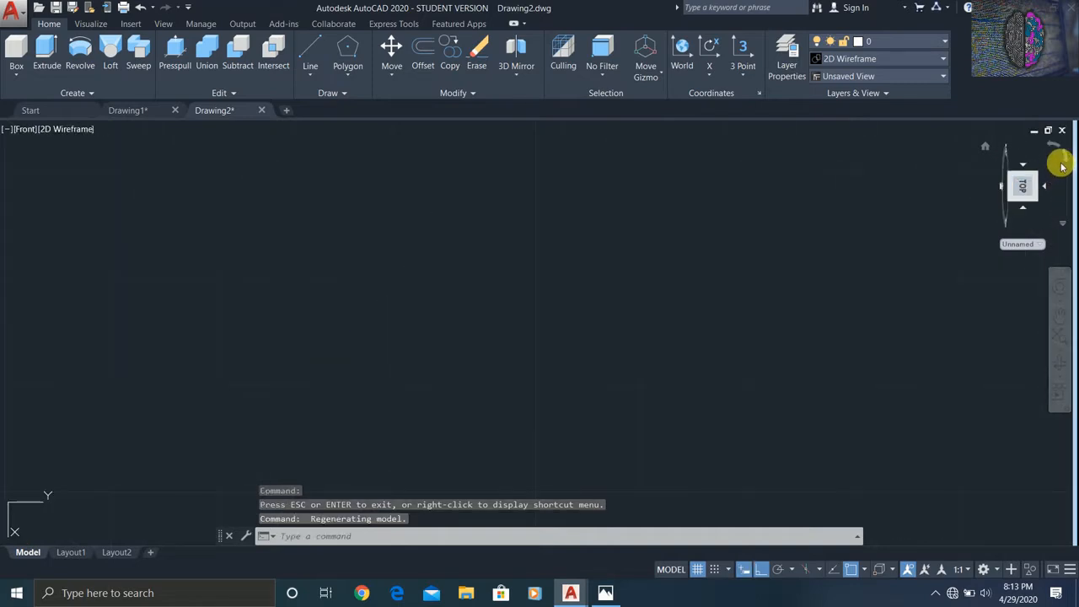
left_click(1064, 161)
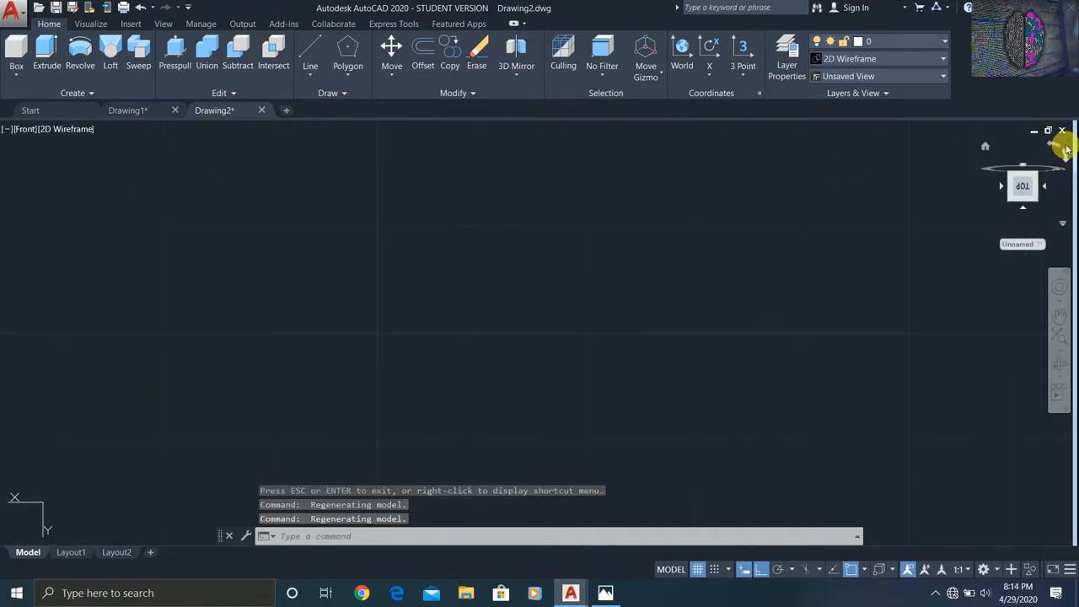
left_click(1055, 143)
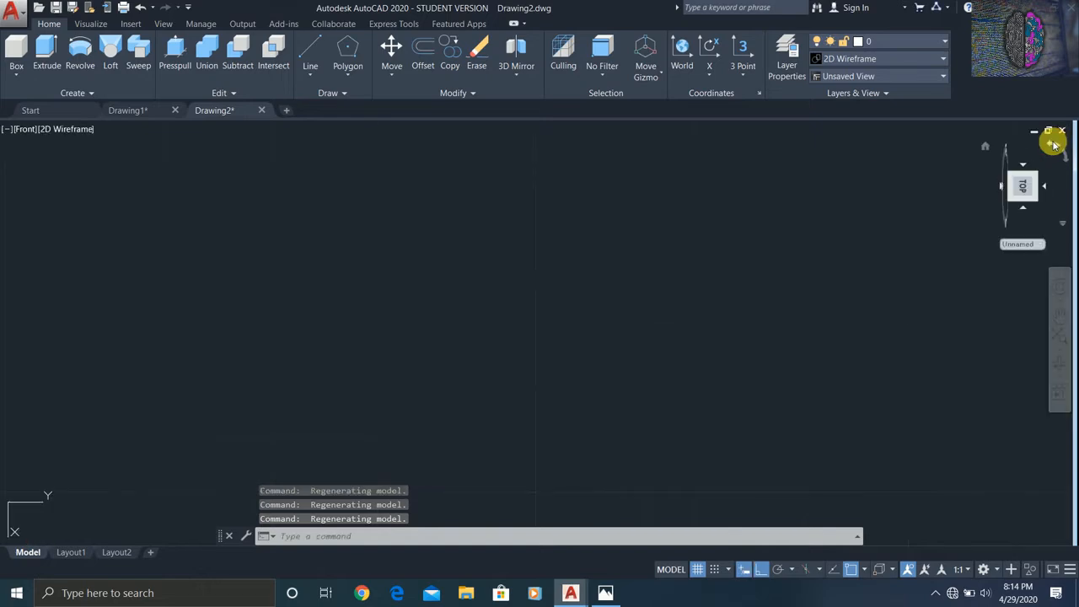
left_click(1054, 143)
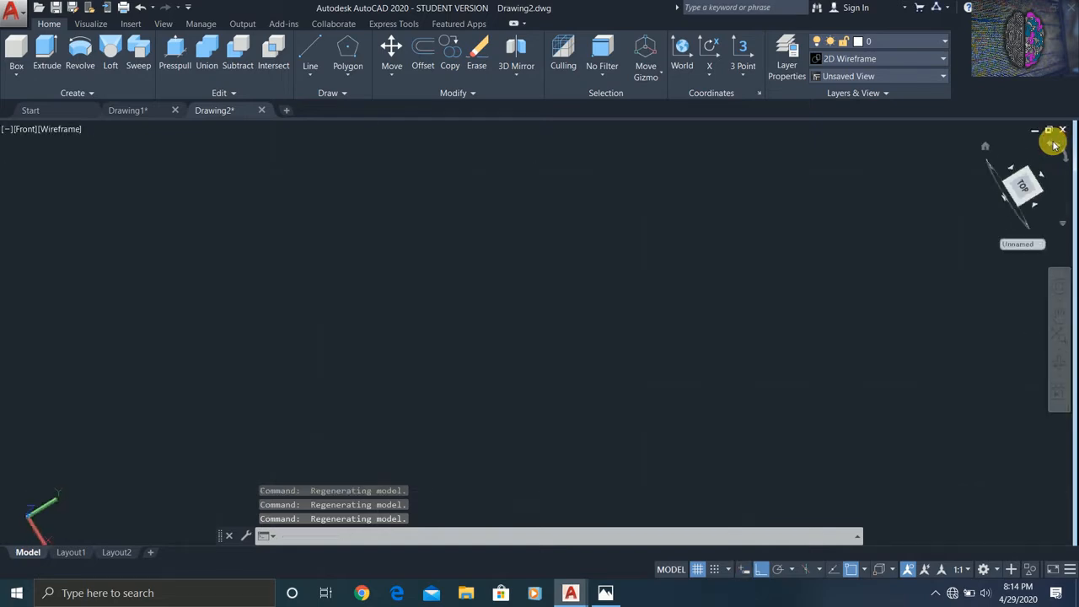
left_click(1057, 317)
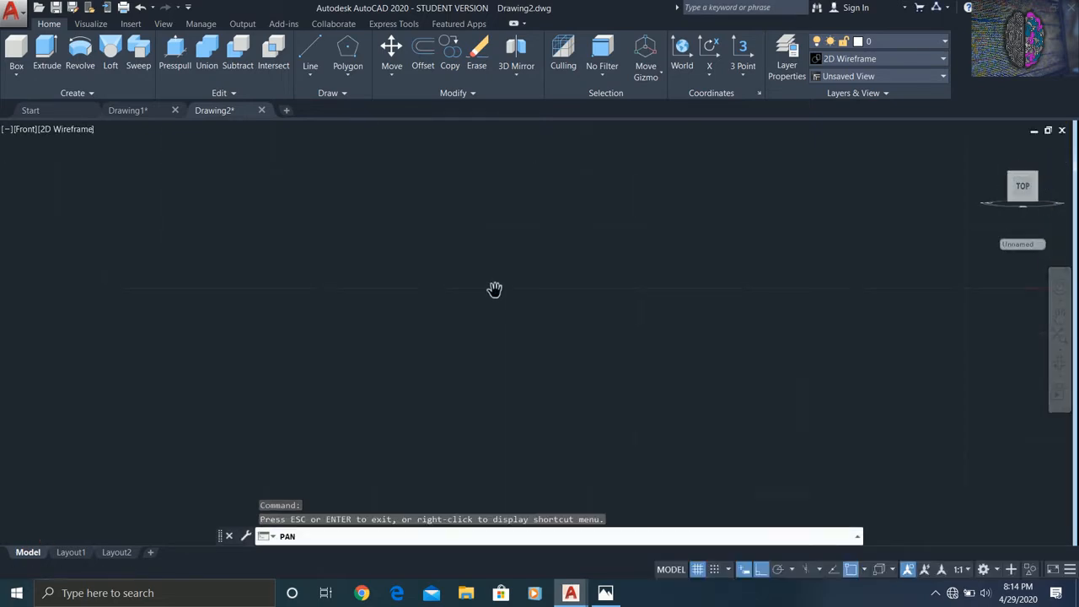
key("Escape")
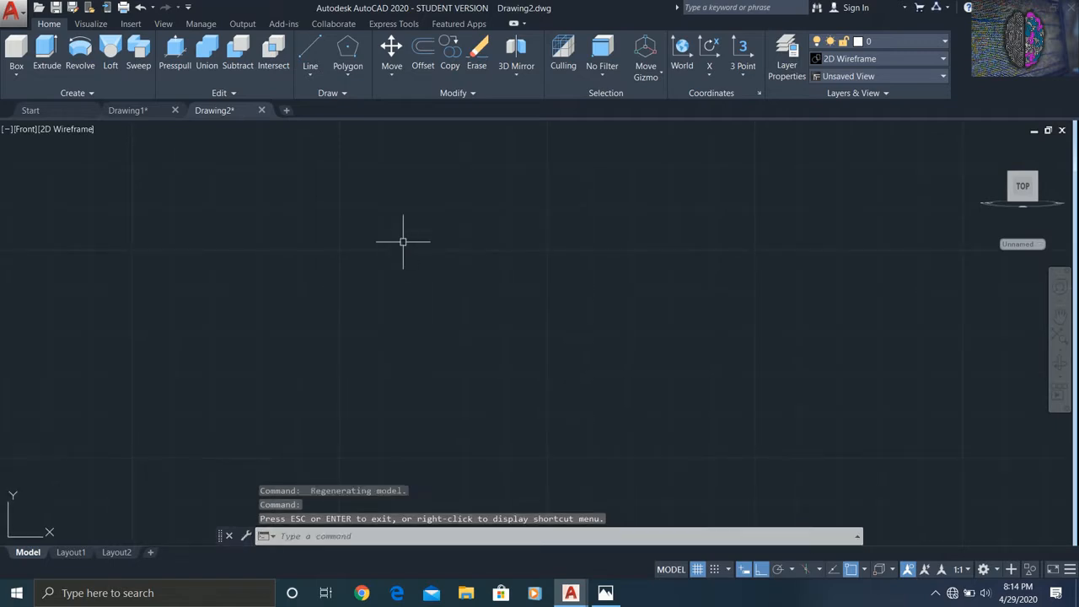
Draw a horizontal line 75 units long as the bottom edge of the bracket's base, checking the length in the reference image
left_click(310, 48)
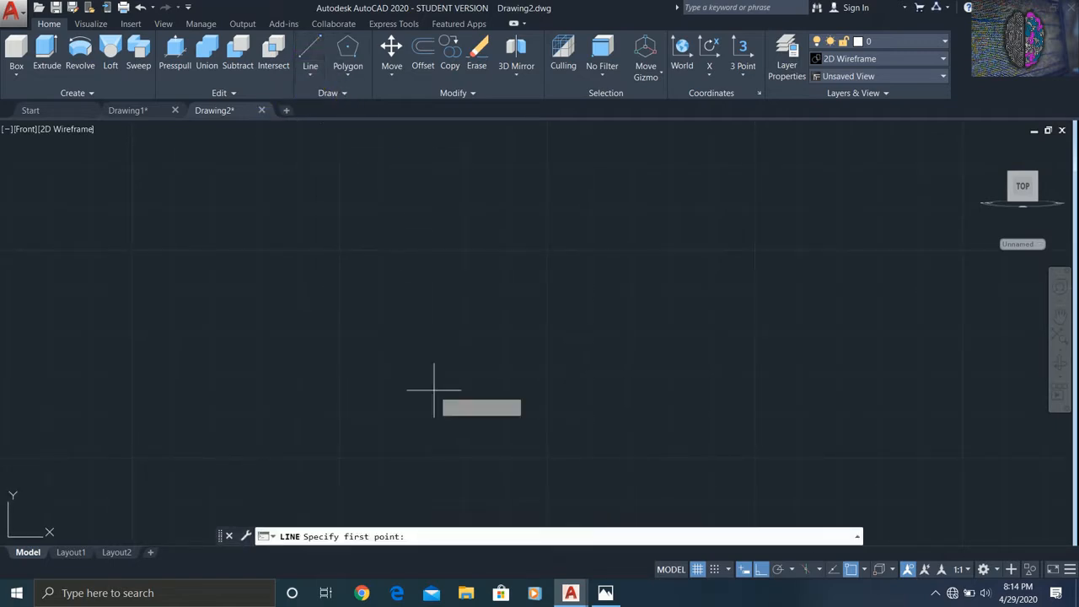
left_click(606, 595)
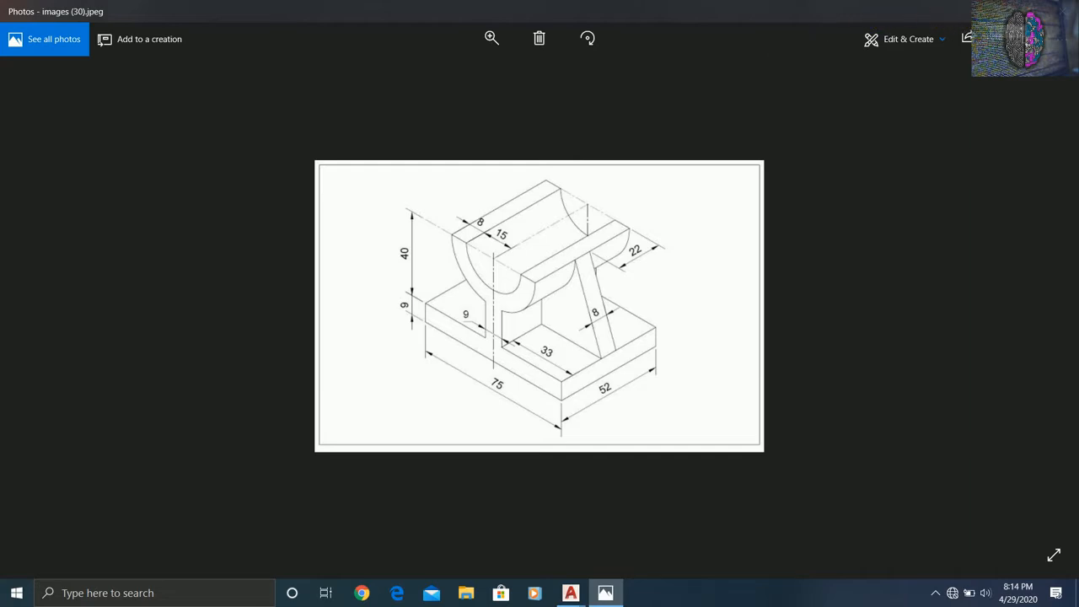
key("alt+Tab")
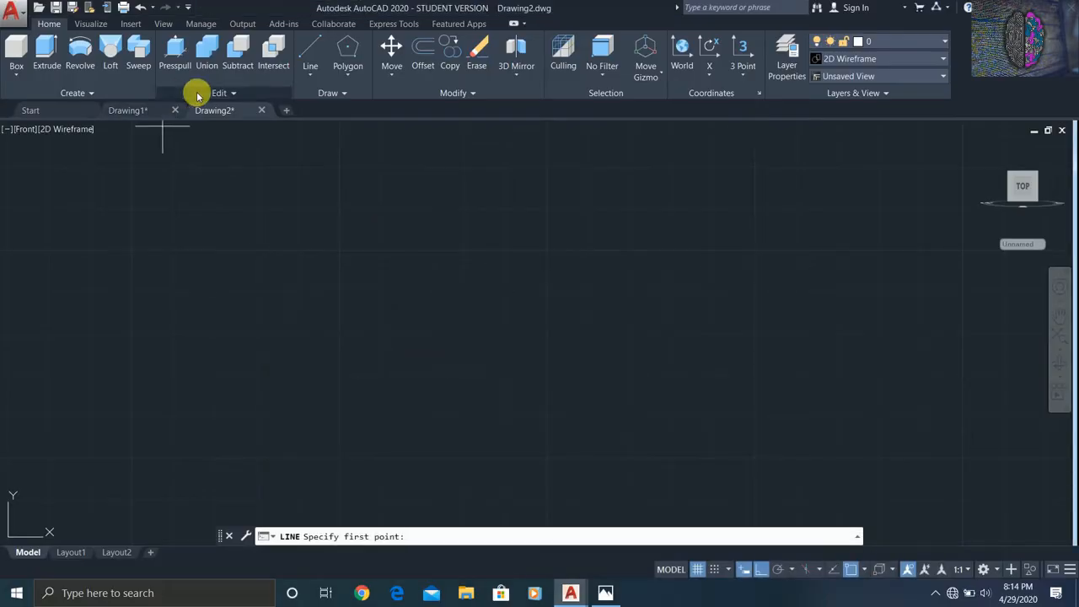
left_click(295, 456)
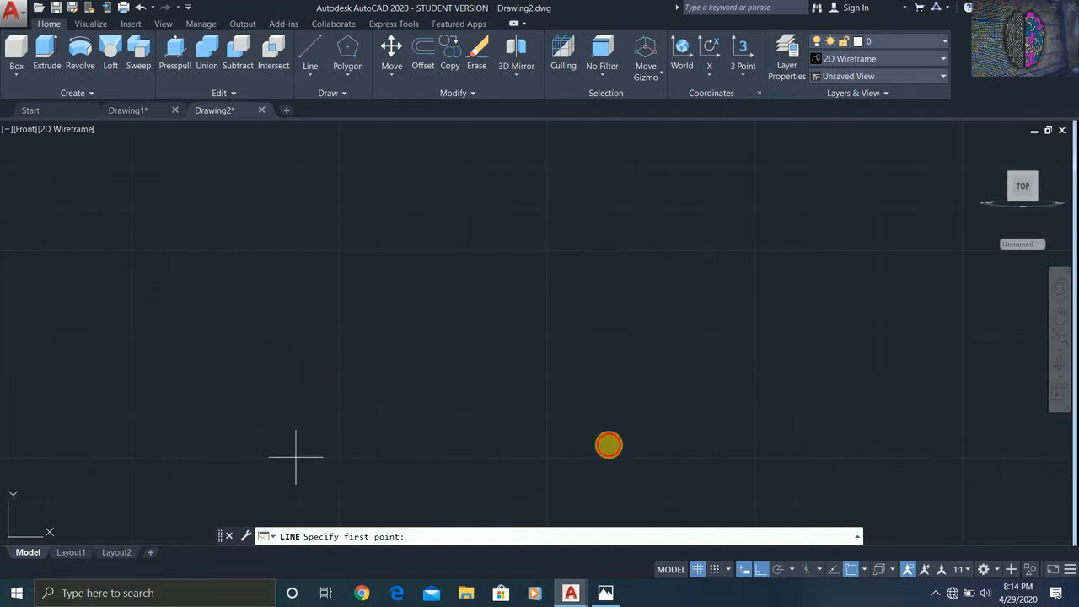
type("75")
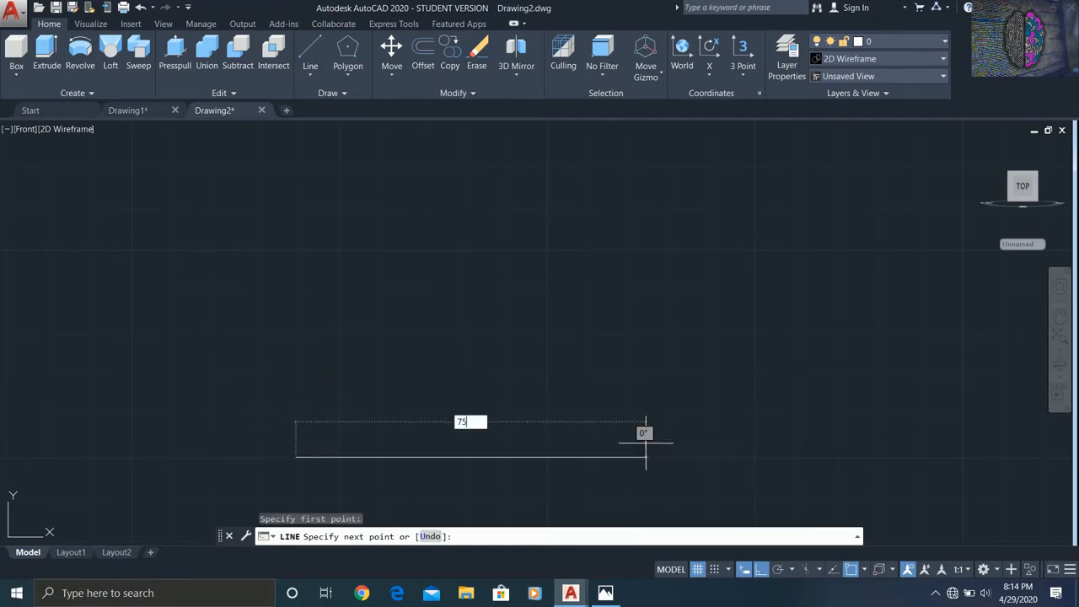
key("Return")
scroll(645, 456, "up", 5)
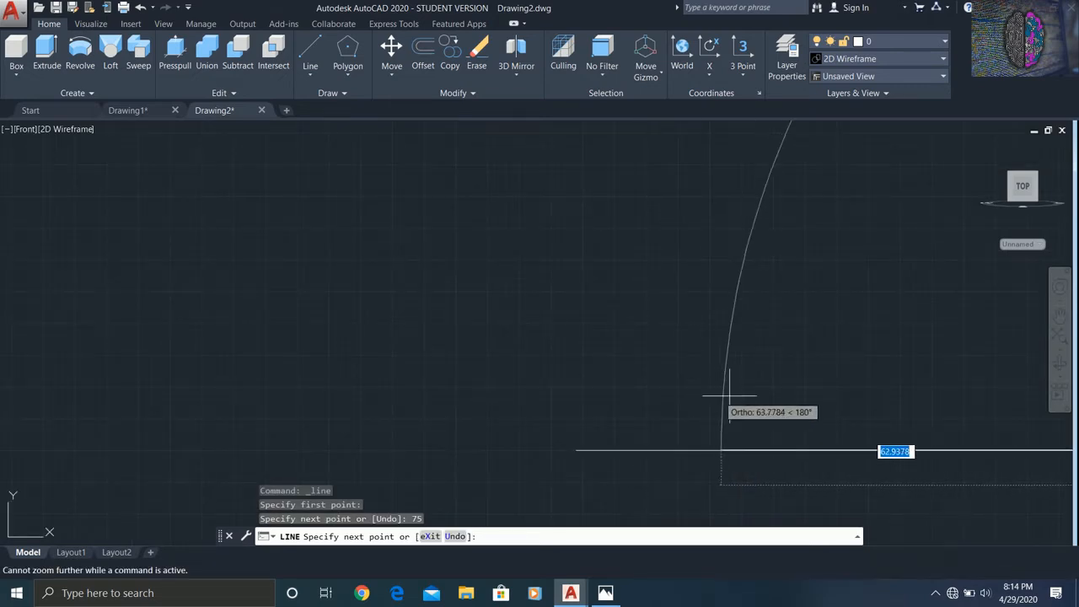
End the line command and erase the 75-unit horizontal line
key("Escape")
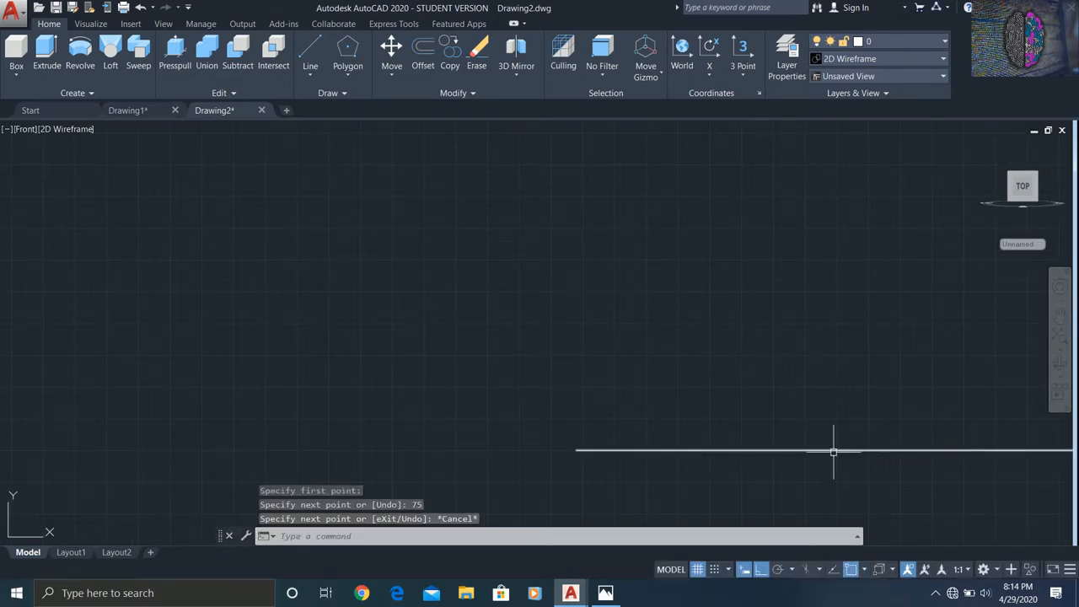
left_click(835, 448)
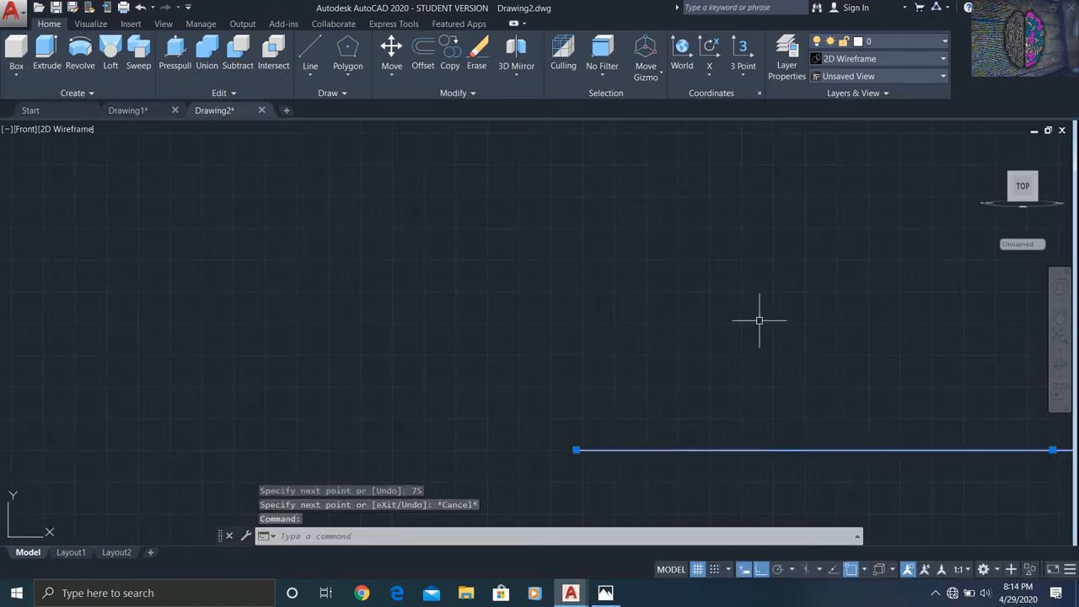
left_click(476, 59)
Draw a new horizontal line 75 units long in the open drawing area as the base's bottom edge
scroll(431, 152, "down", 4)
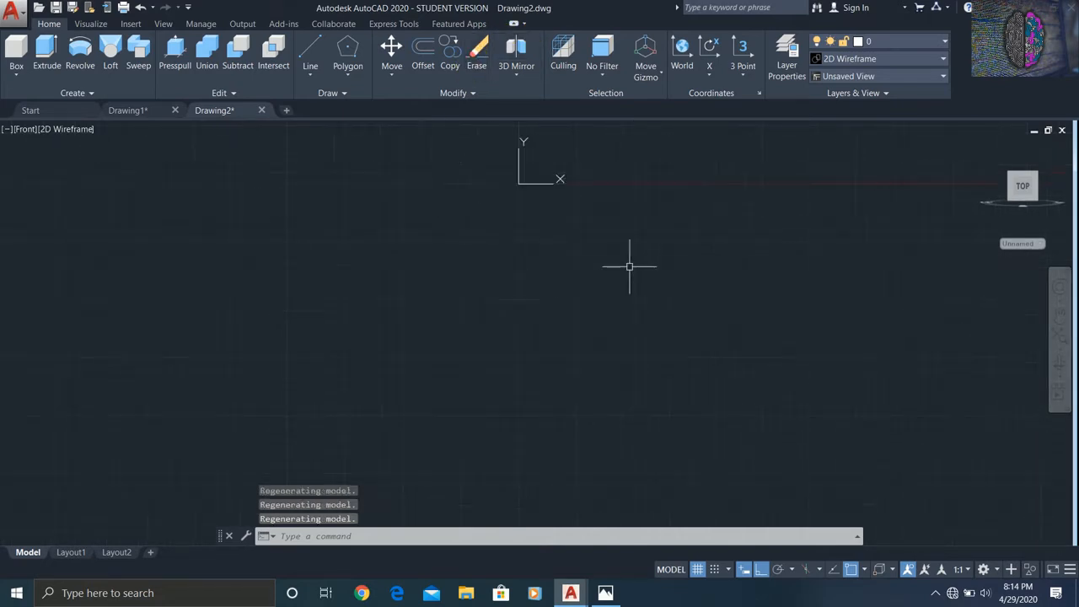
left_click(1057, 320)
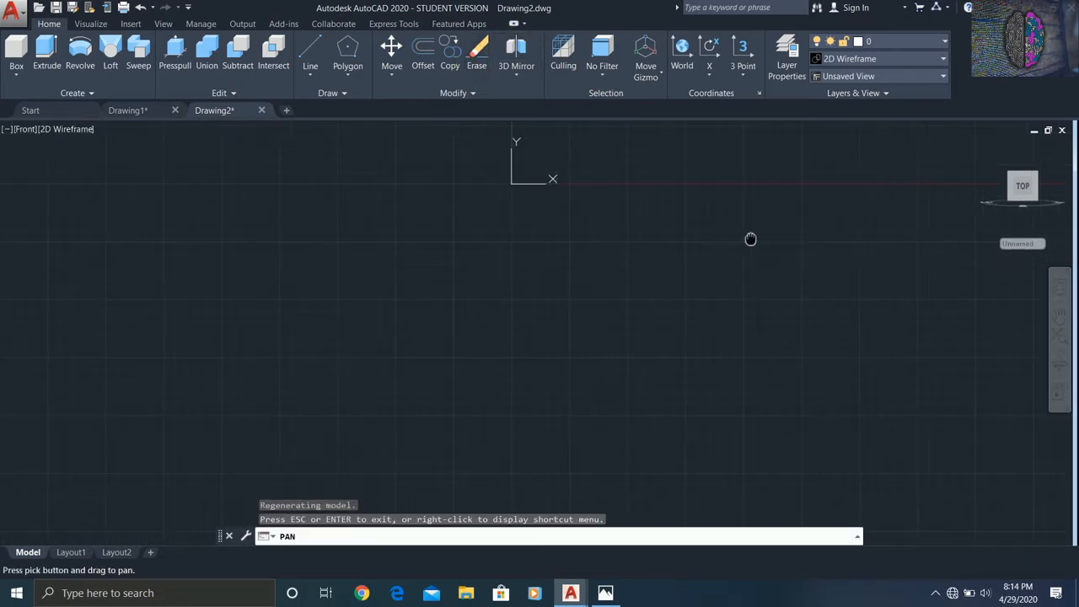
left_click_drag(751, 239, 226, 456)
left_click_drag(349, 346, 203, 356)
key("Escape")
left_click(316, 57)
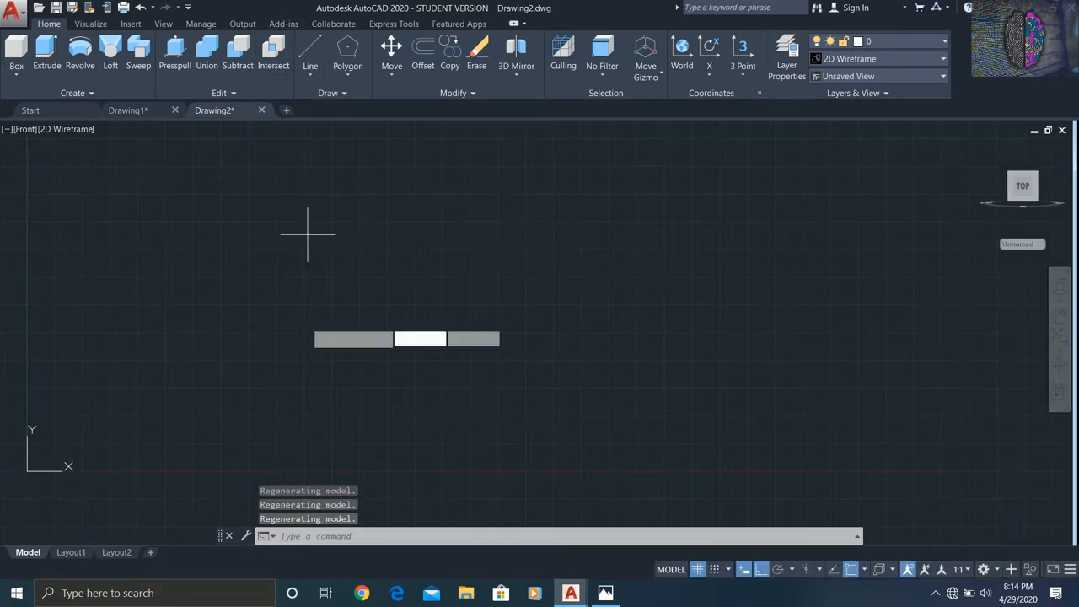
left_click(303, 425)
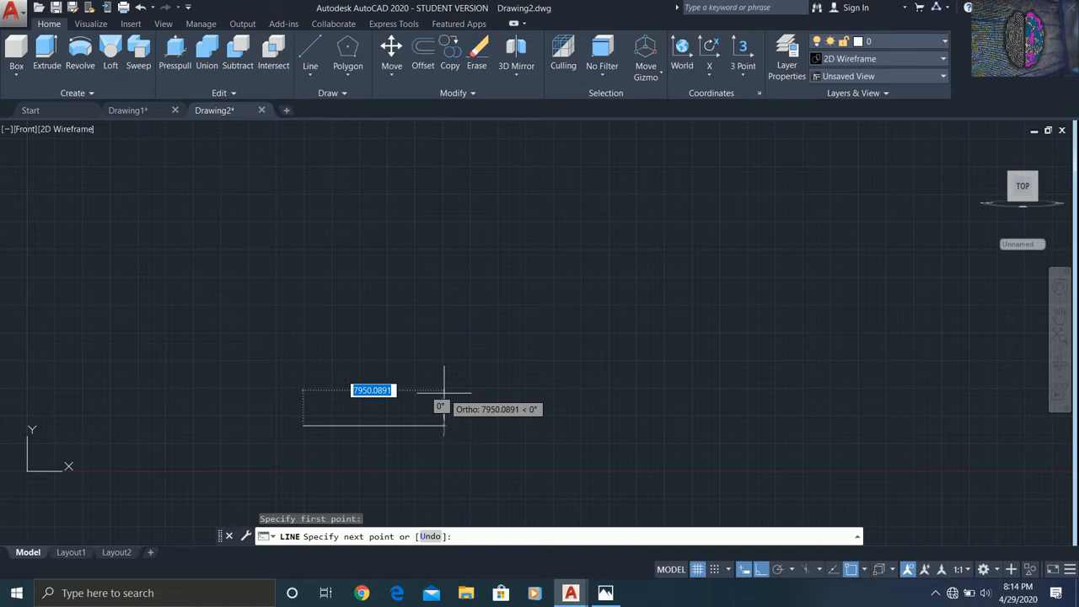
type("75")
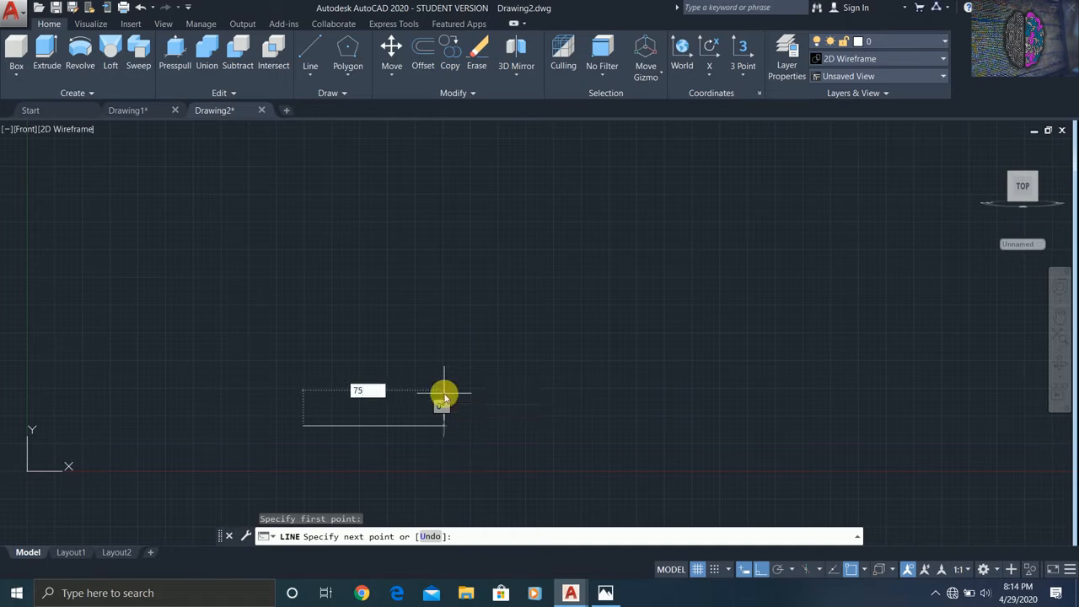
key("Return")
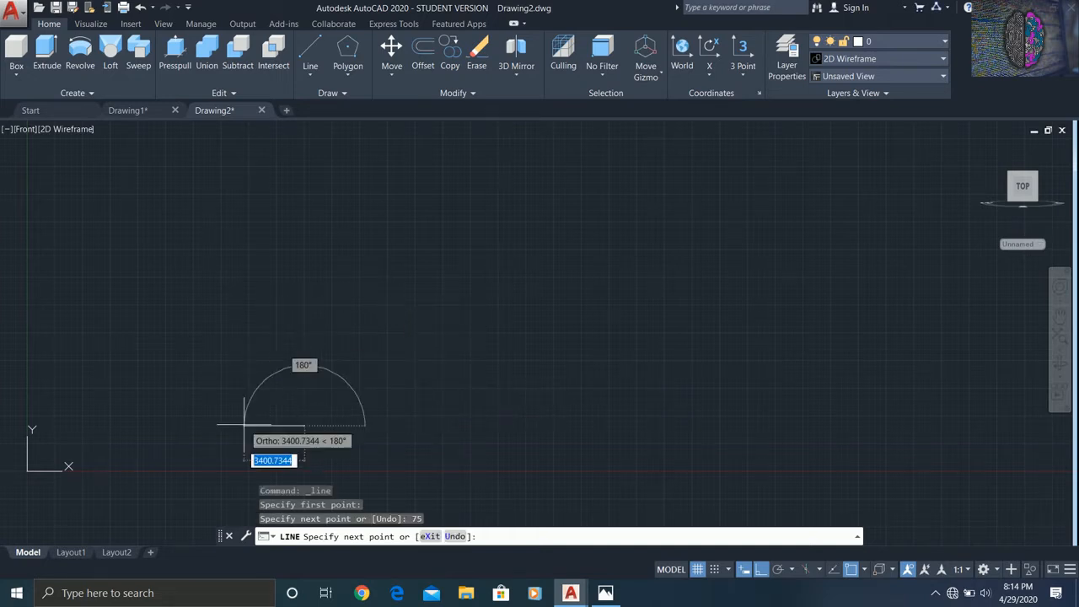
Continue the line vertically upward 9 units from the bottom edge's right end to form the base's side
scroll(244, 427, "up", 2)
scroll(463, 429, "up", 4)
scroll(364, 402, "up", 4)
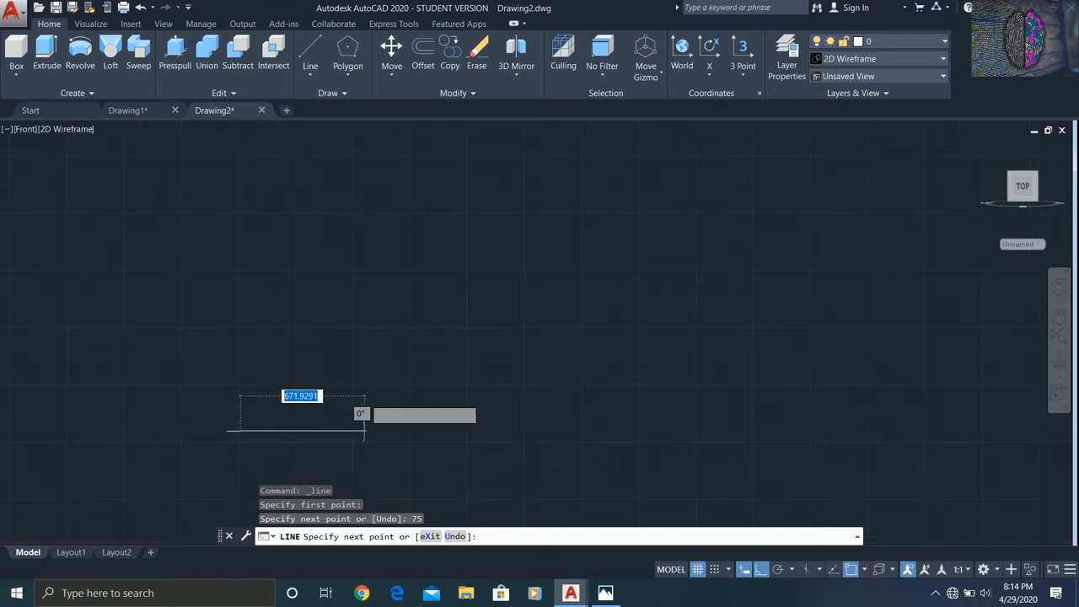
scroll(118, 434, "up", 6)
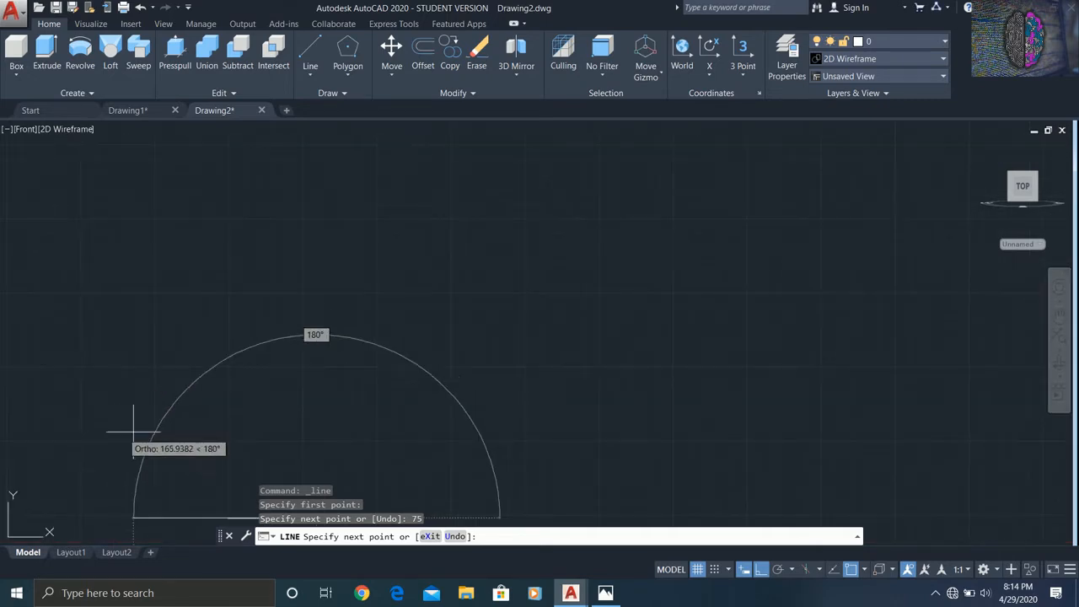
scroll(206, 432, "down", 4)
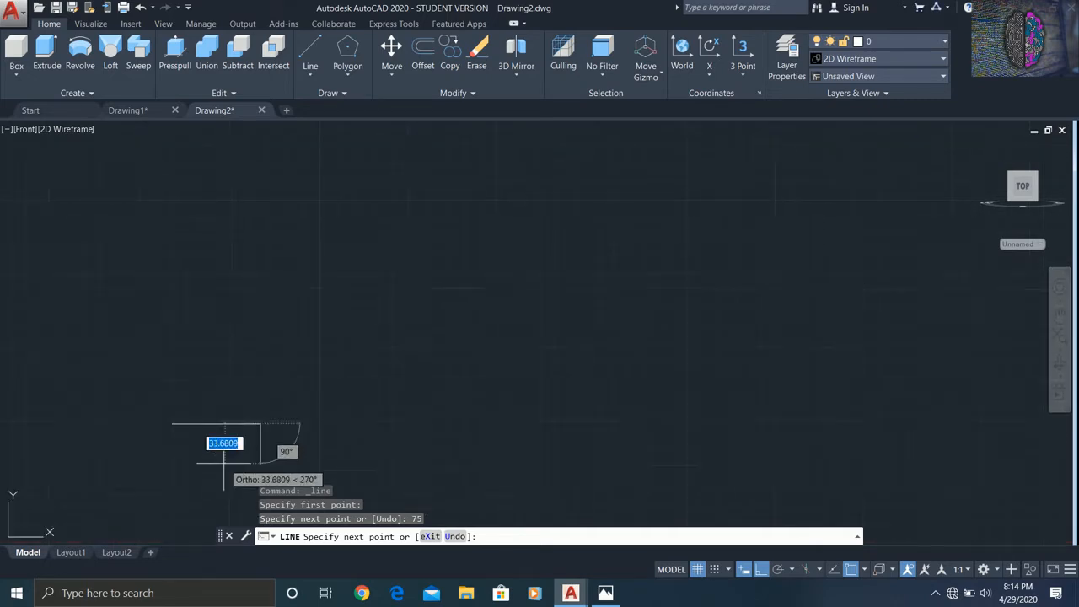
scroll(241, 459, "up", 4)
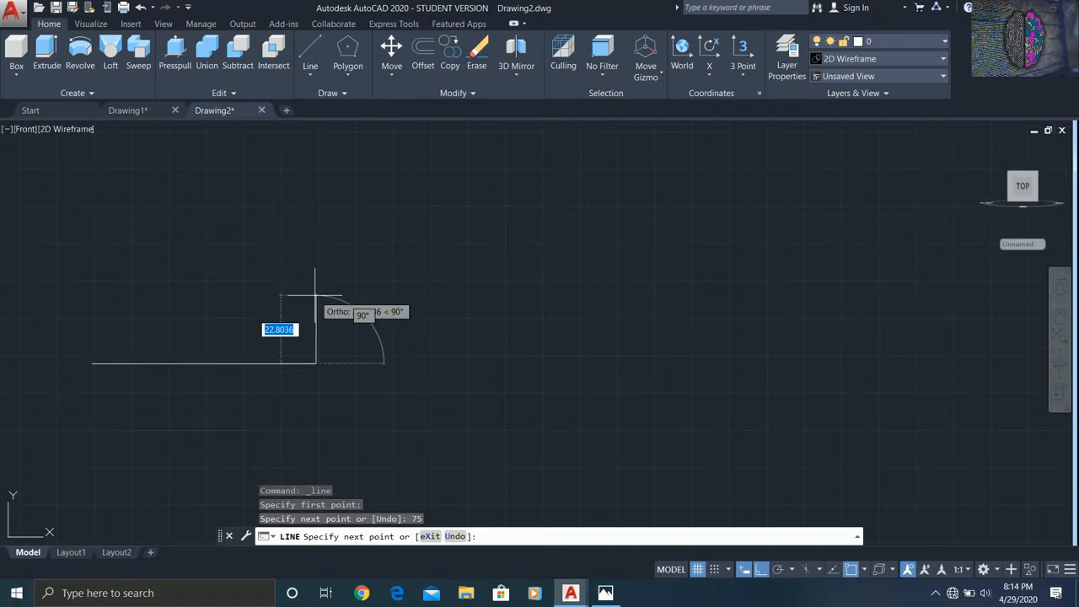
type("9")
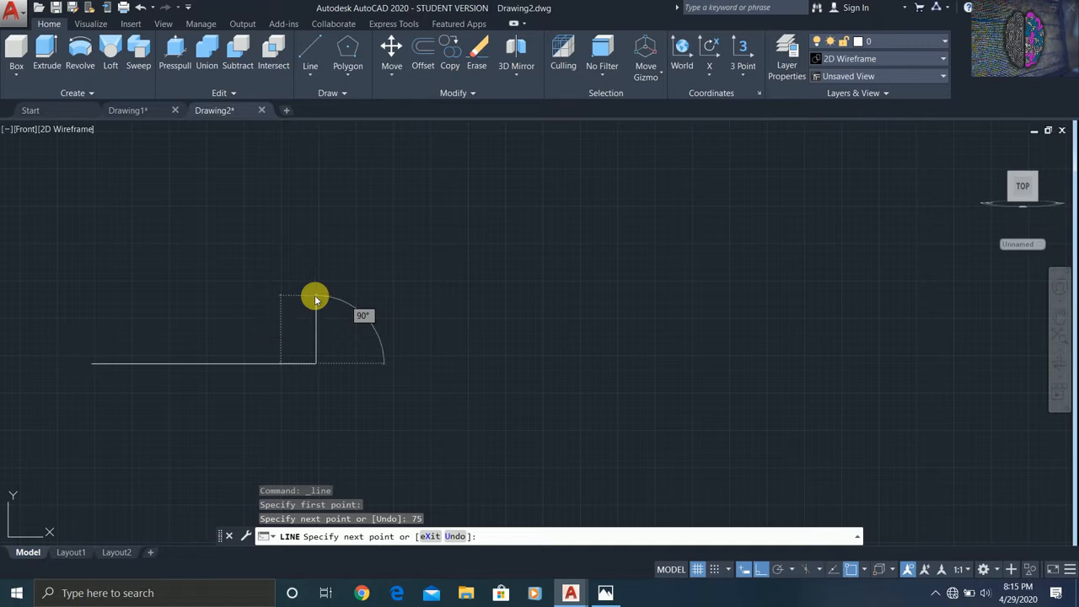
left_click(315, 300)
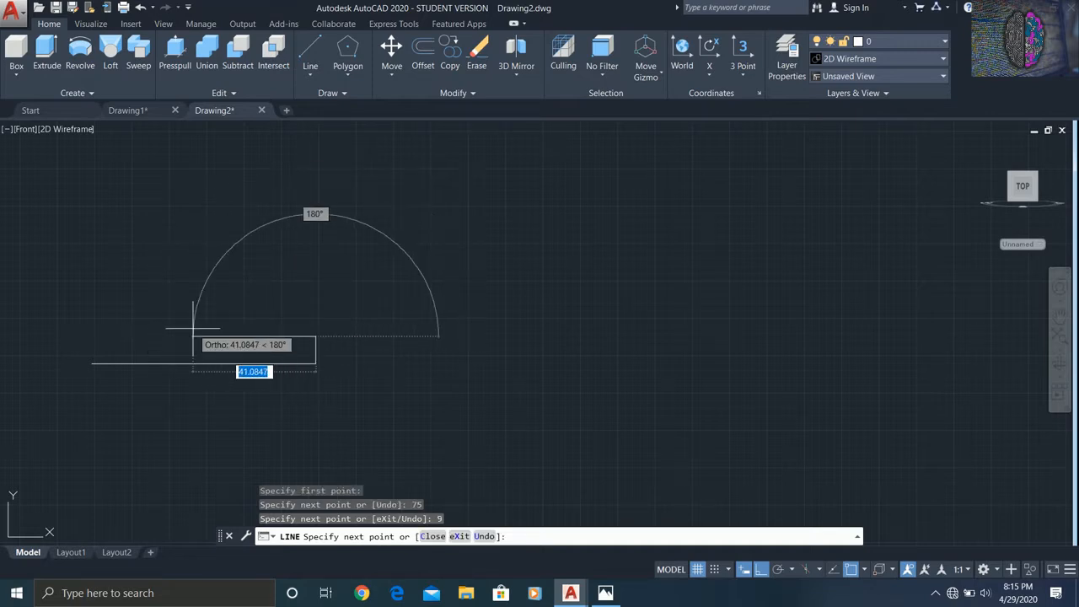
Check the base's top-edge dimension in the reference image and draw that edge 33 units to the left
left_click(603, 594)
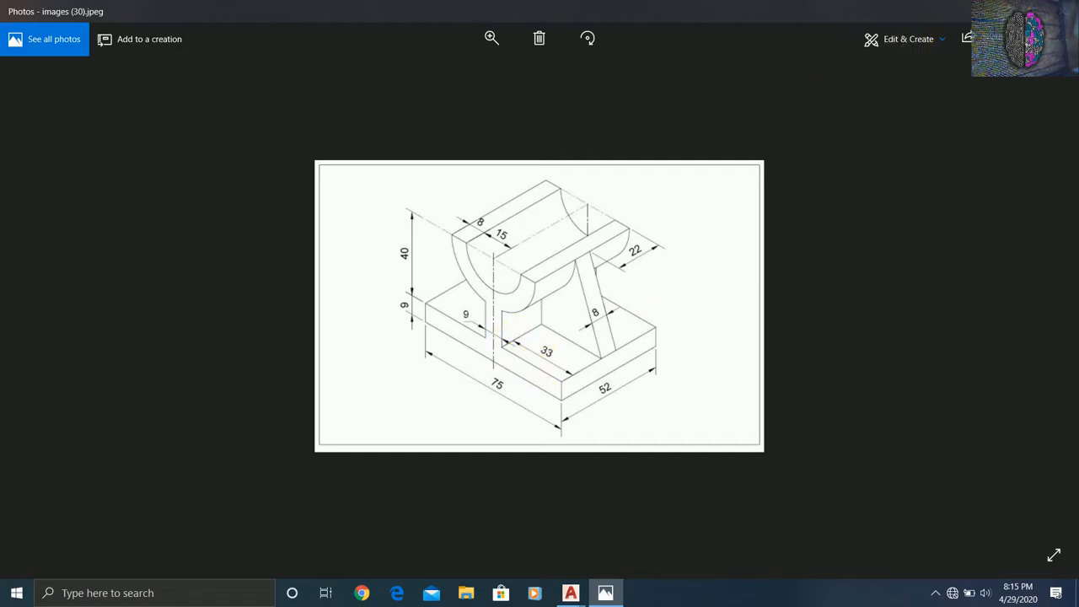
left_click(968, 23)
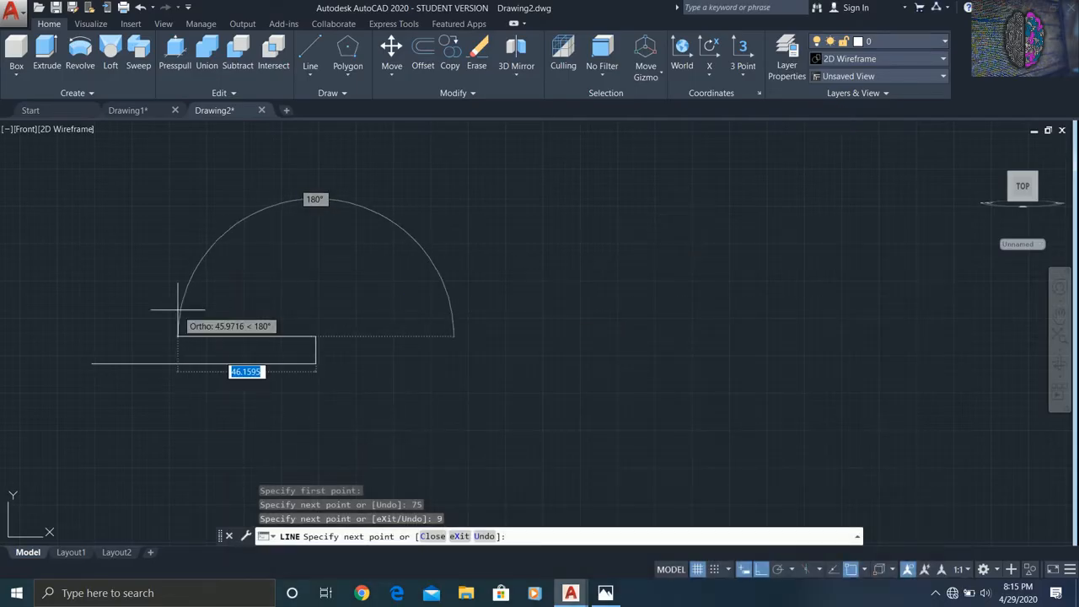
type("33")
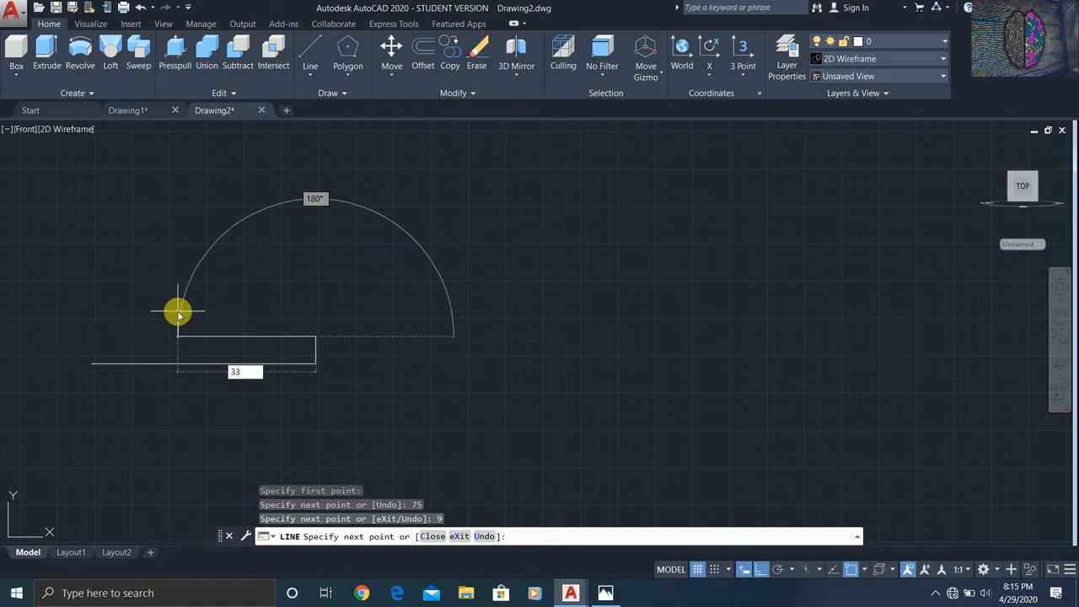
key("Return")
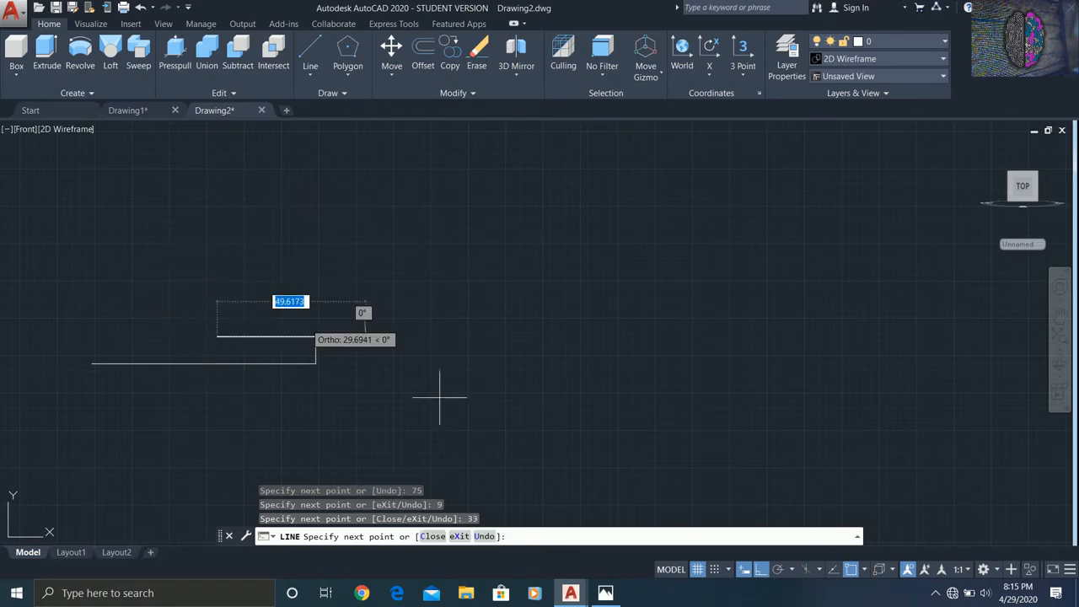
Examine the web's height dimensions in the enlarged reference image and draw the web's right side 17 units upward
left_click(607, 590)
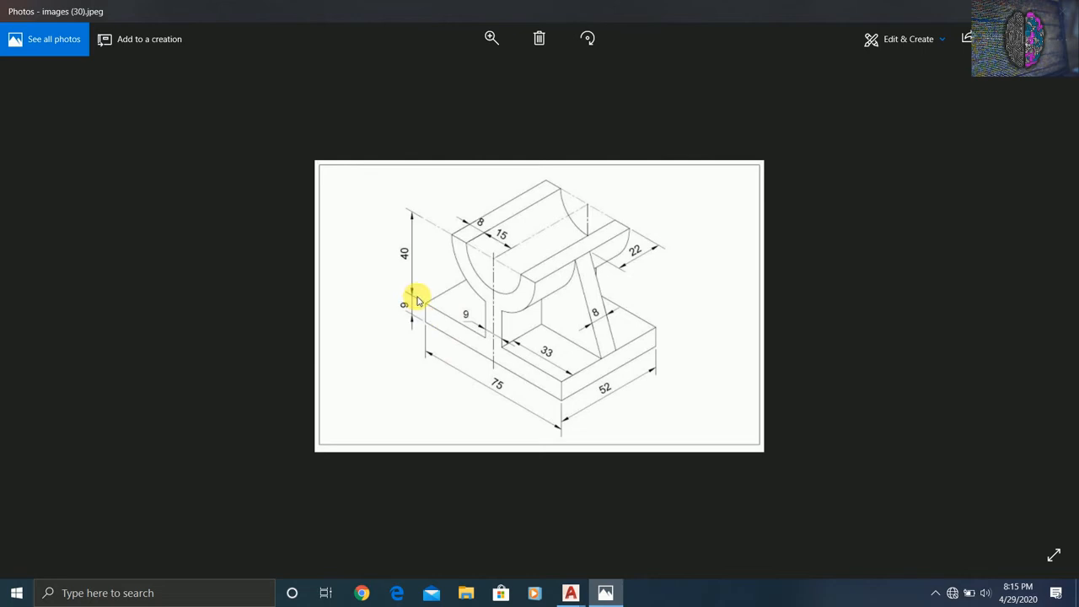
left_click(504, 38)
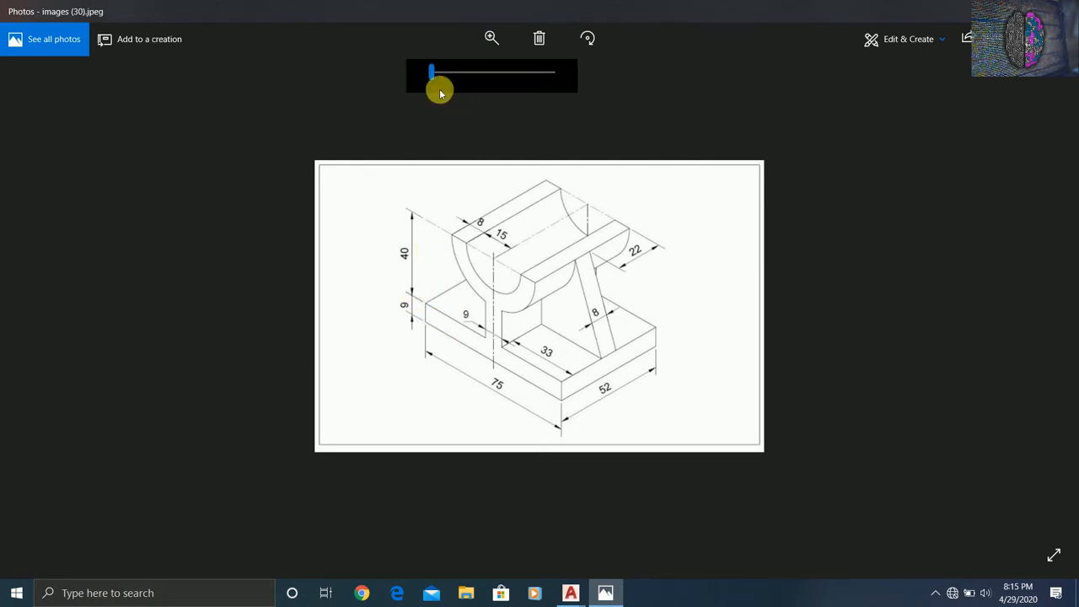
left_click_drag(422, 74, 489, 74)
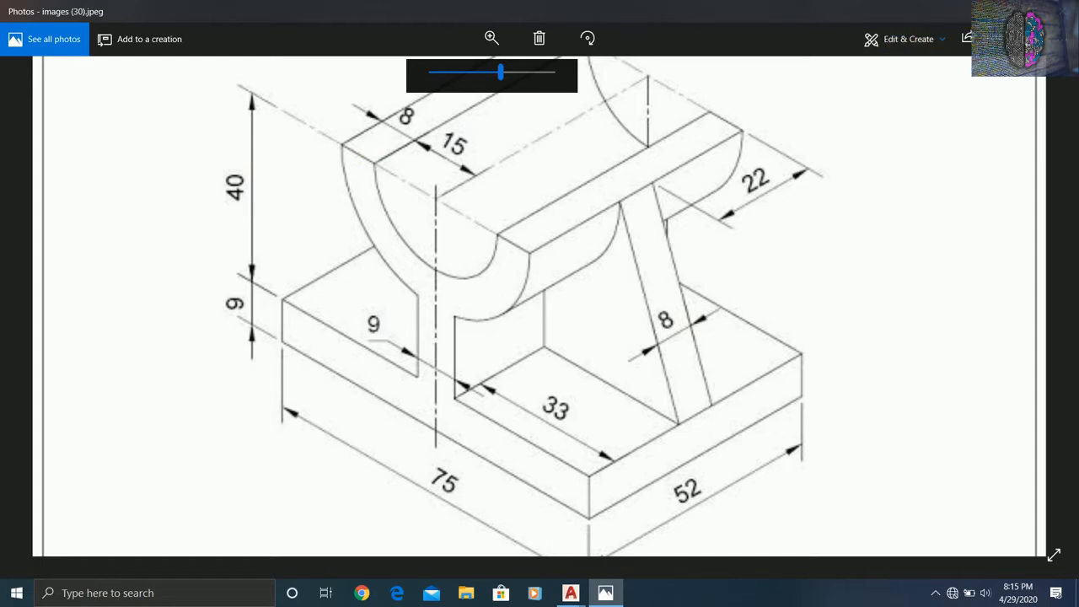
left_click(988, 11)
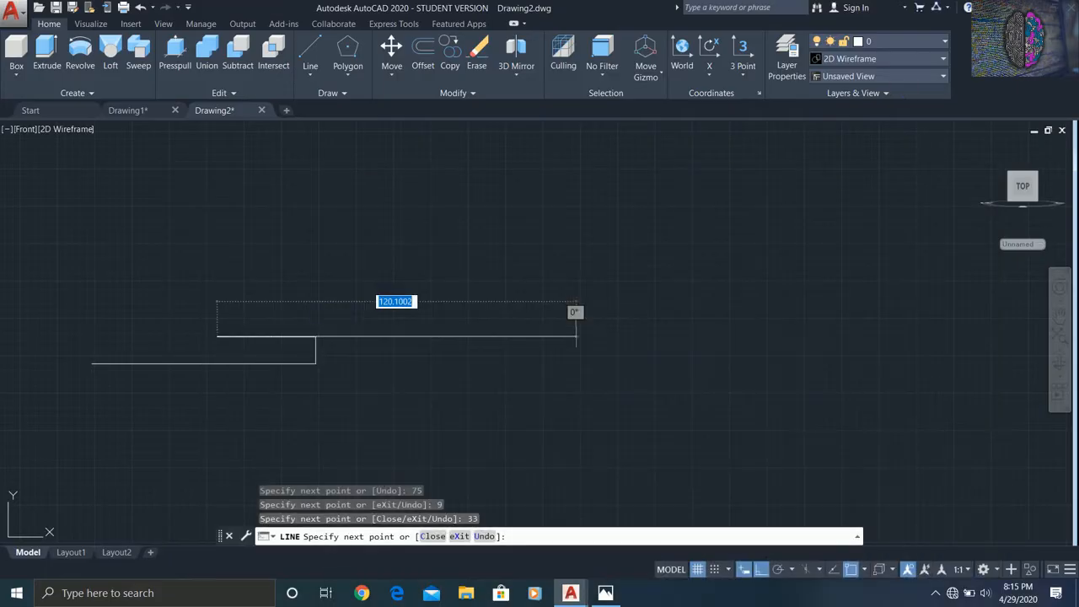
type("1")
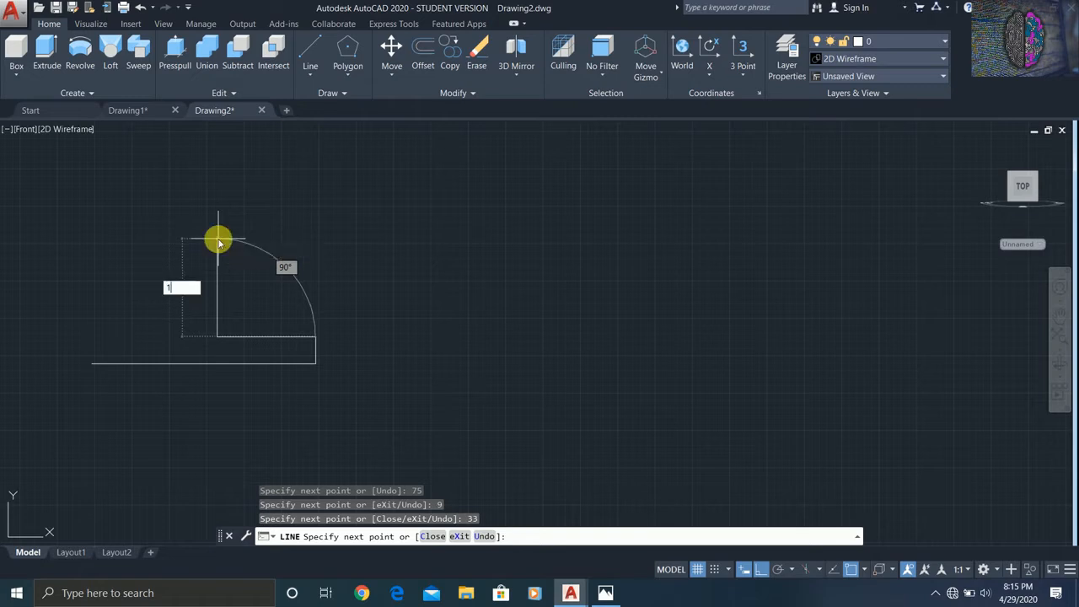
type("7")
key("Return")
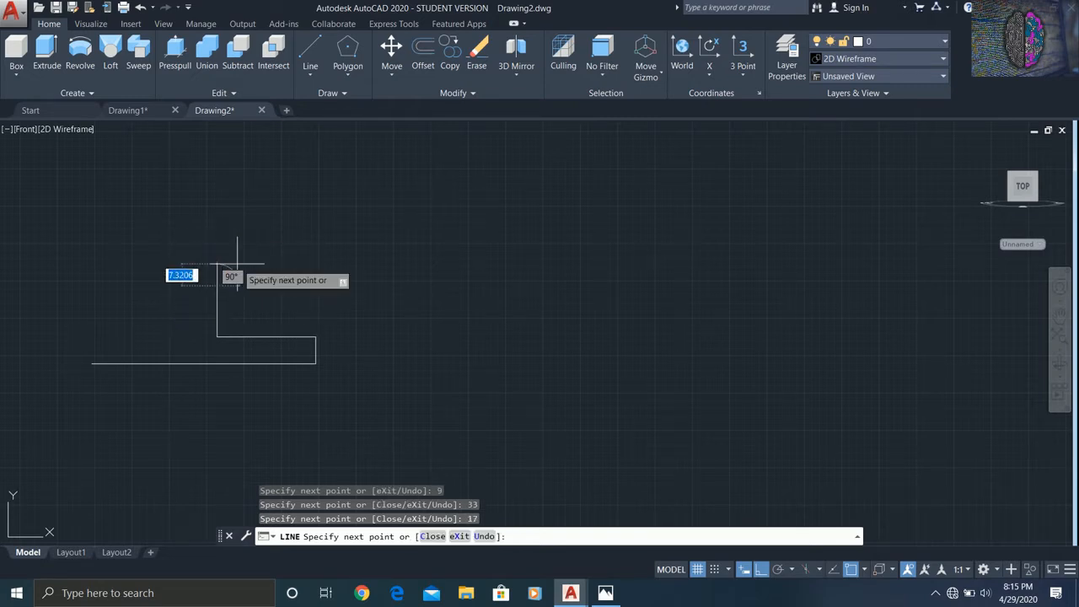
Check the web thickness in the reference image, then draw its top 9 units to the left and its left side 17 units down
left_click(603, 591)
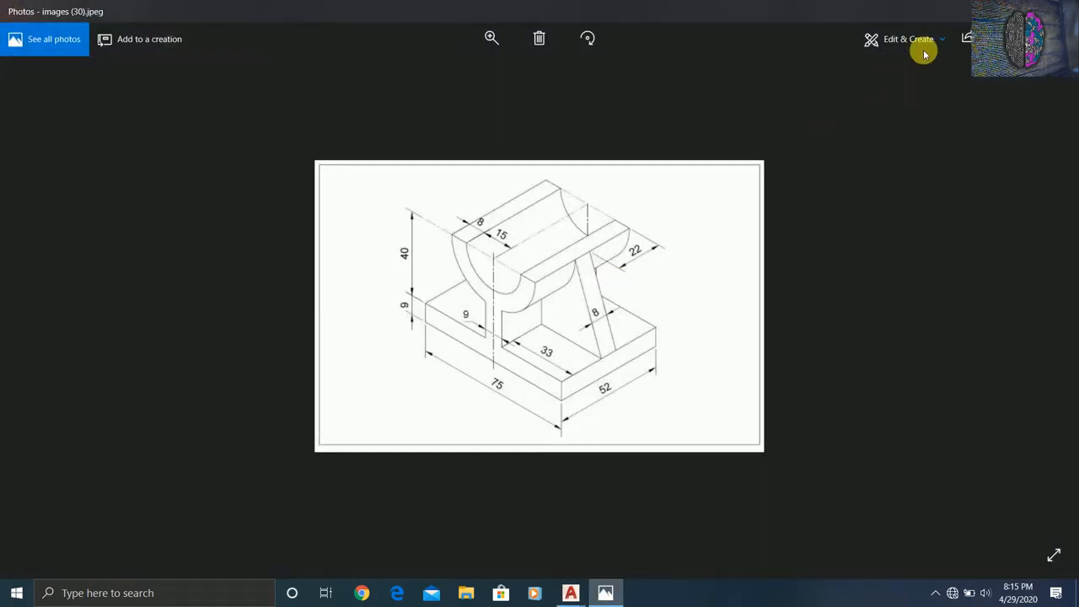
left_click(995, 11)
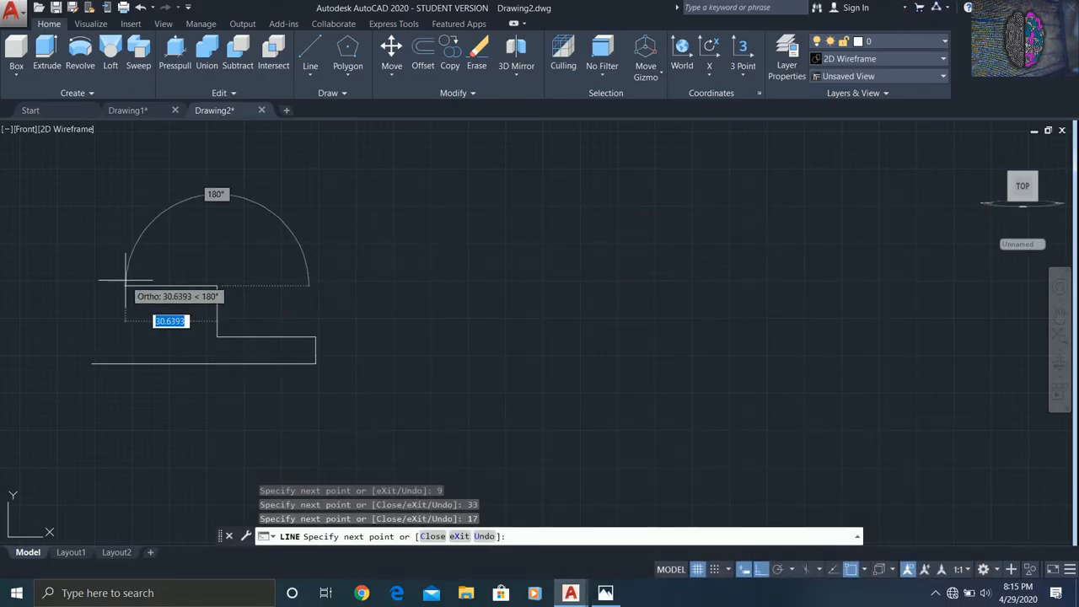
type("9")
key("Return")
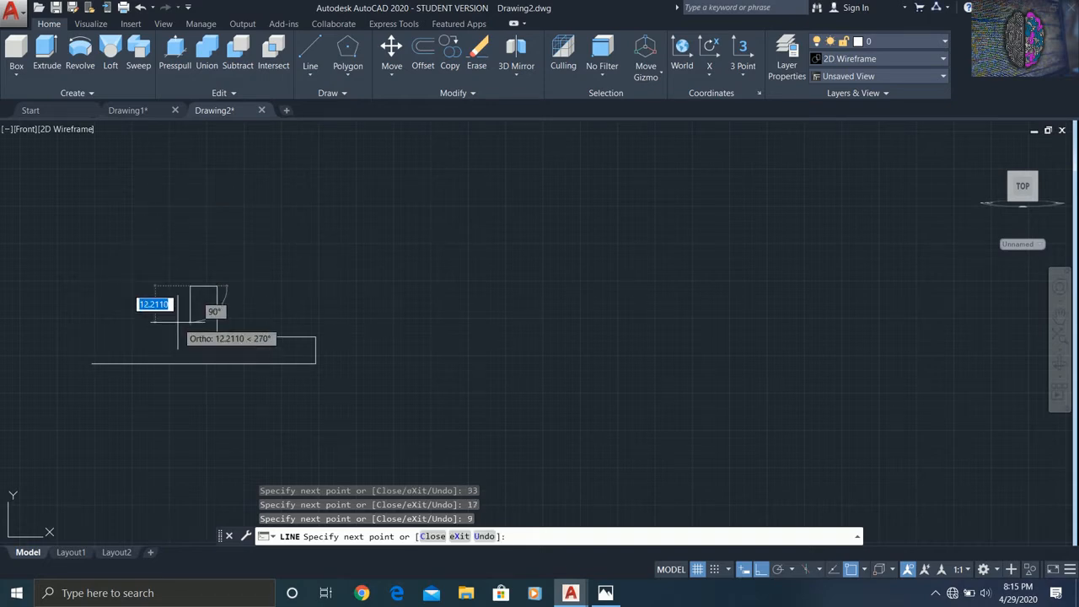
type("1")
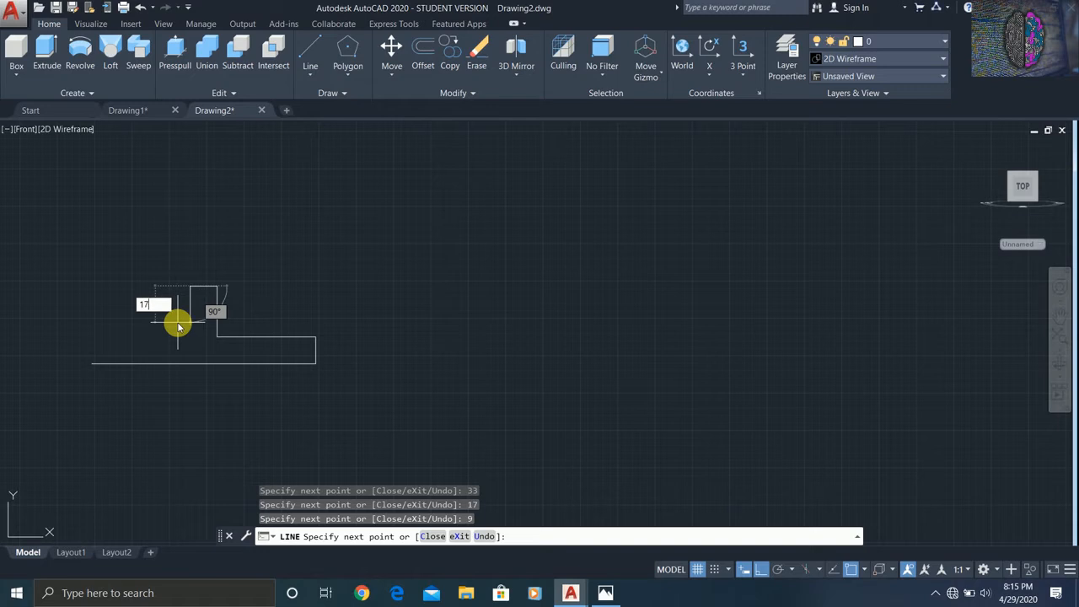
type("7")
key("Return")
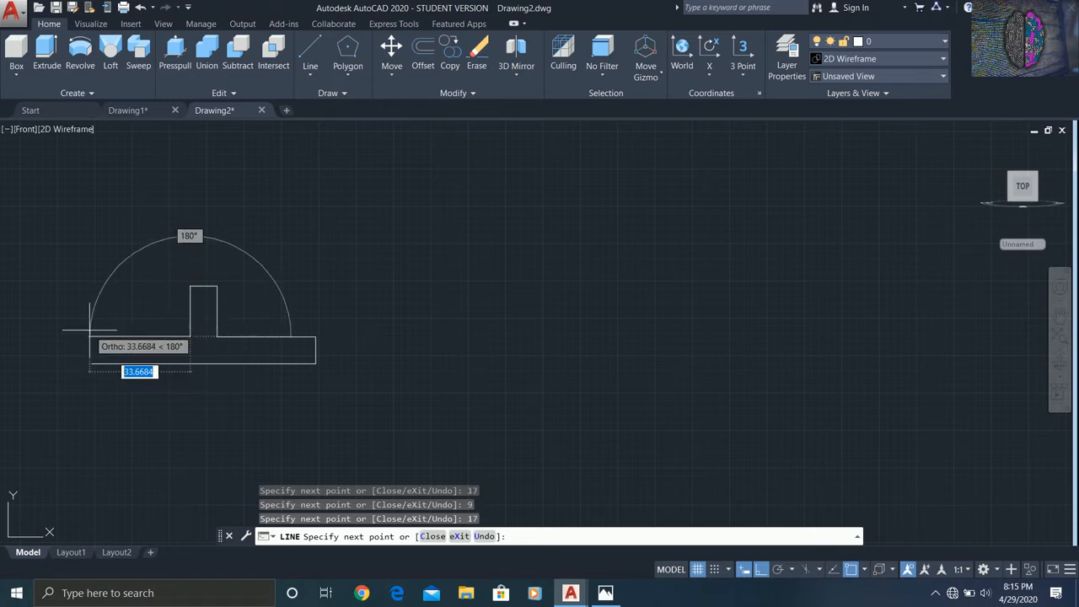
Draw the remaining top edge of the base 33 units to the left and close the profile at the bottom edge's start point
type("33")
key("Return")
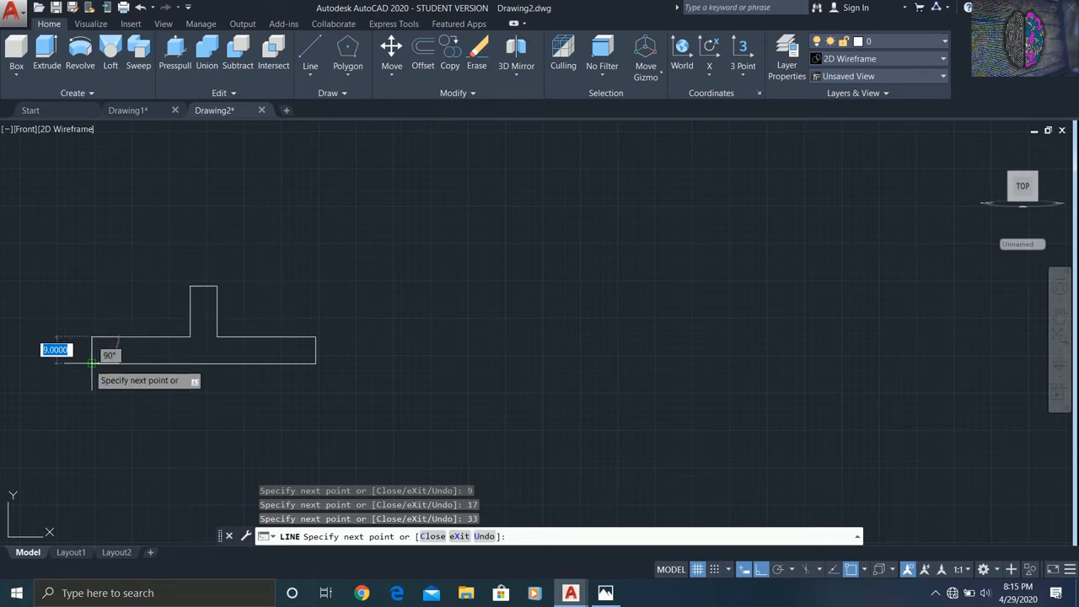
left_click(90, 365)
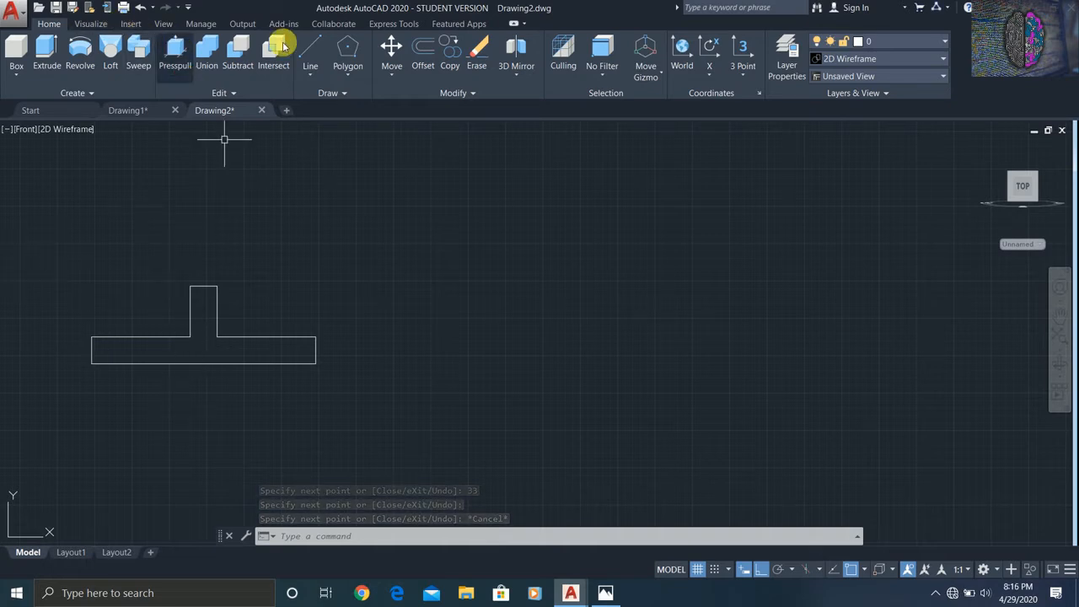
Draw a separate line across the foot of the web between its two lower corners, dividing it from the base
left_click(328, 43)
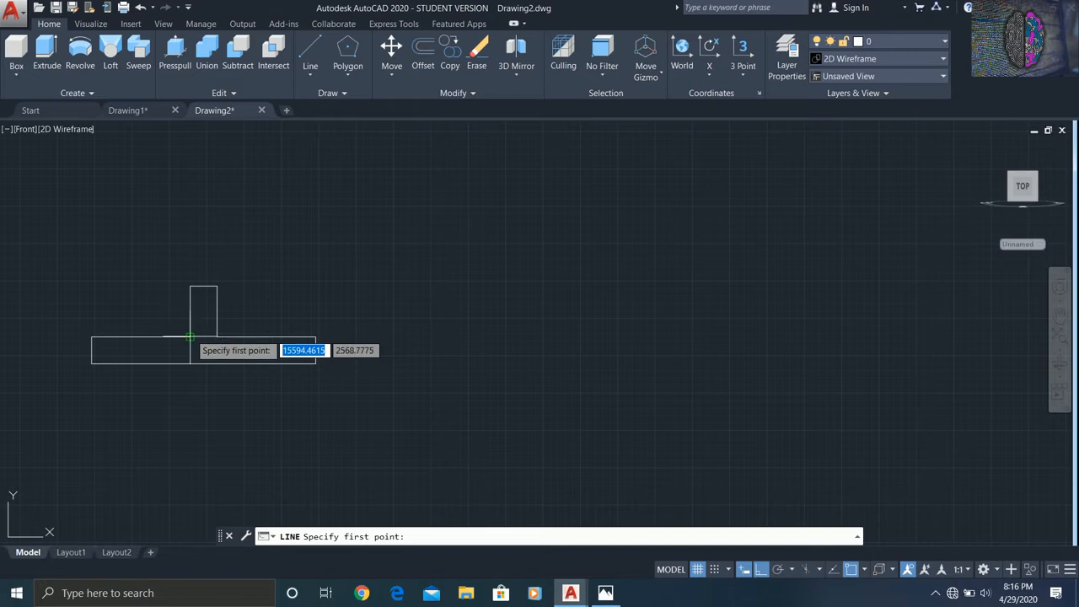
left_click(190, 337)
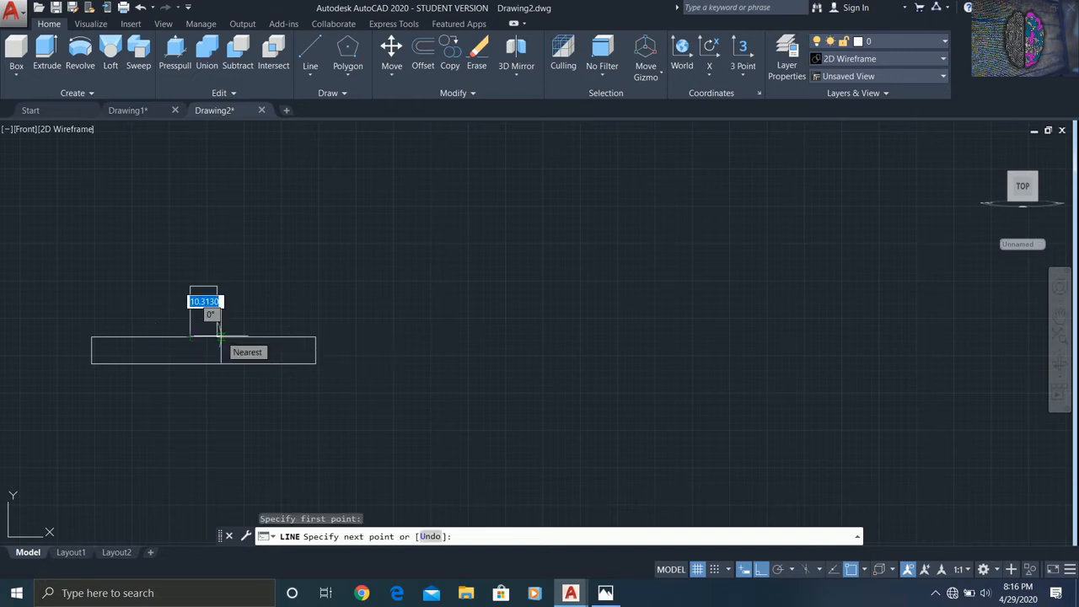
left_click(216, 337)
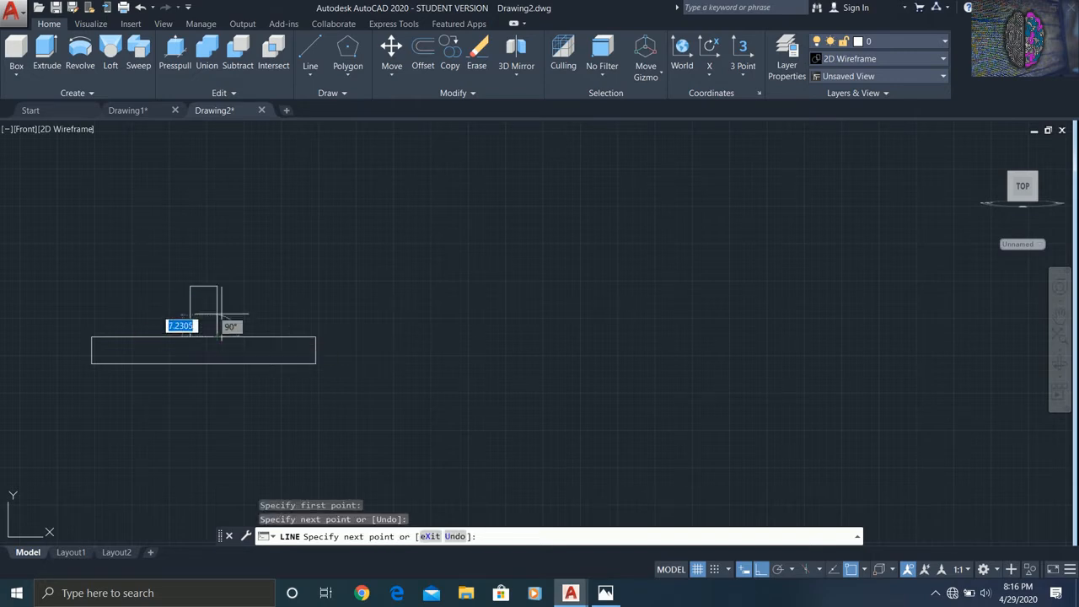
key("Escape")
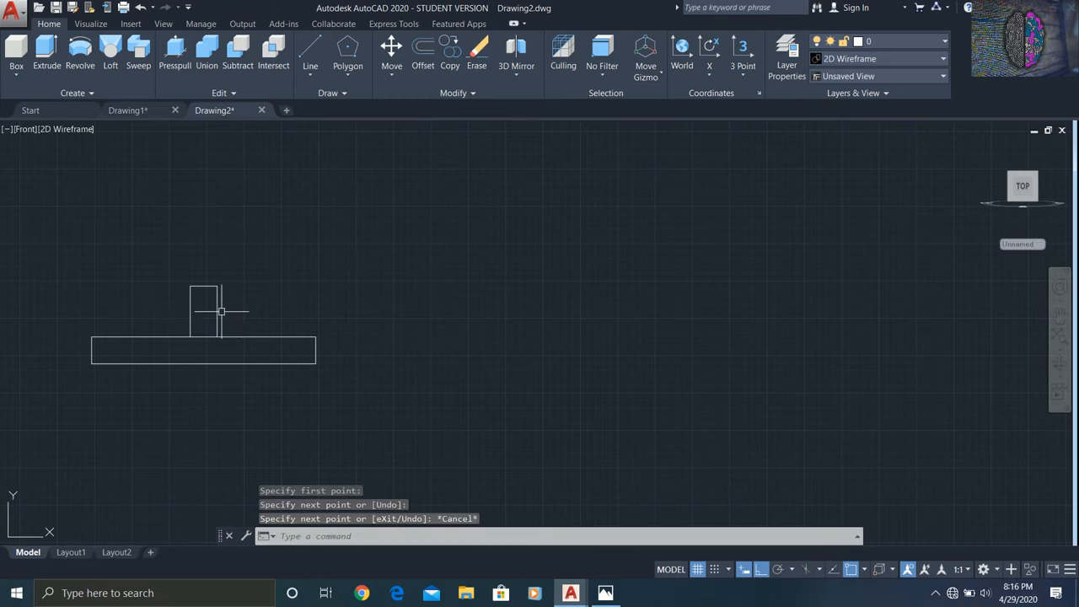
Draw a vertical centre line 40 units upward from the midpoint of the line across the web's foot
left_click(310, 55)
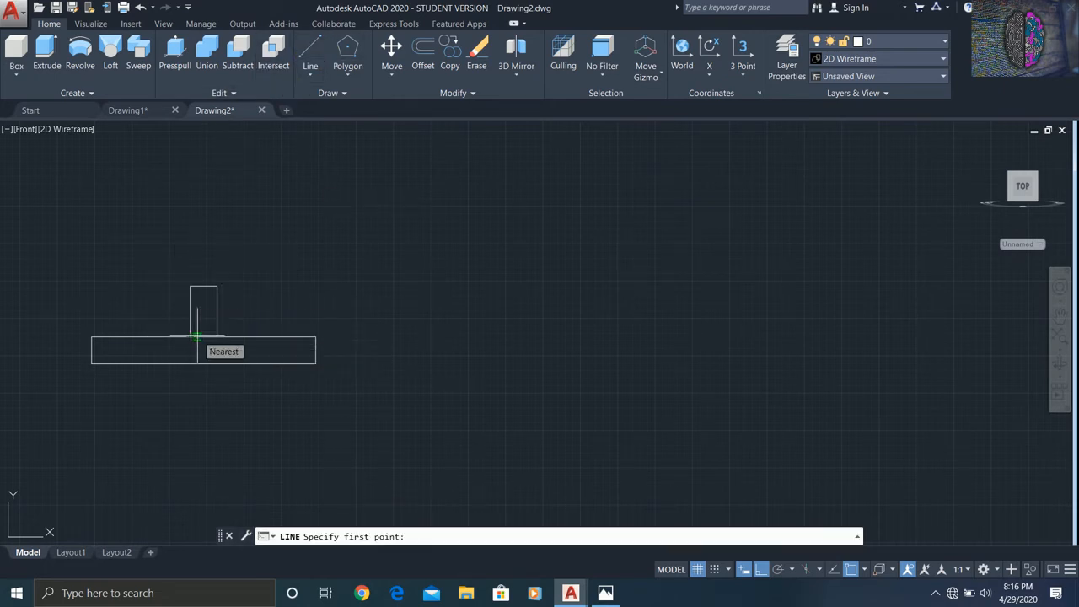
scroll(194, 337, "up", 4)
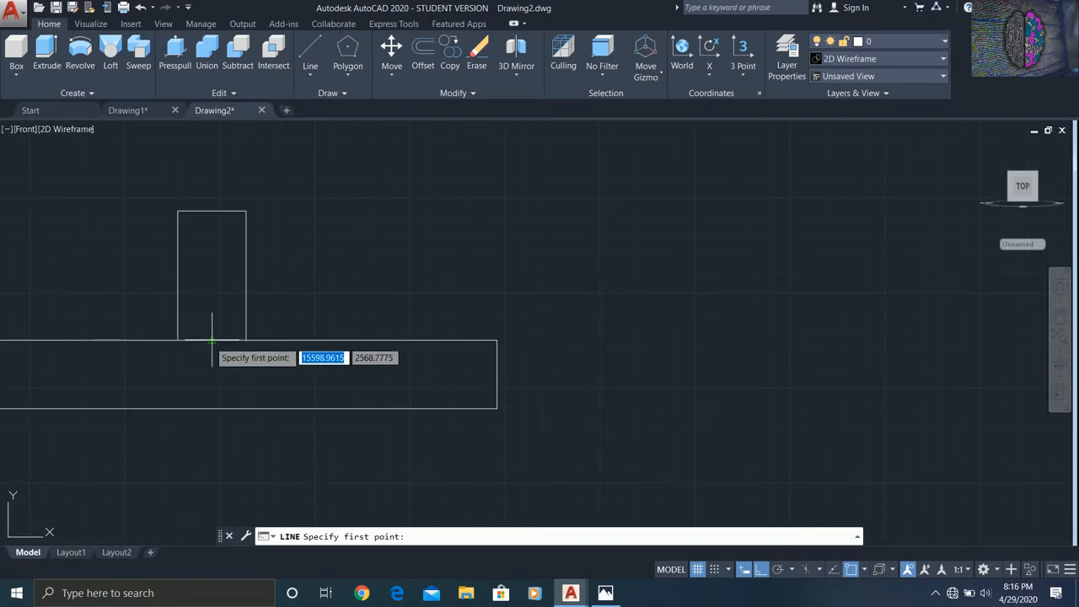
left_click(212, 341)
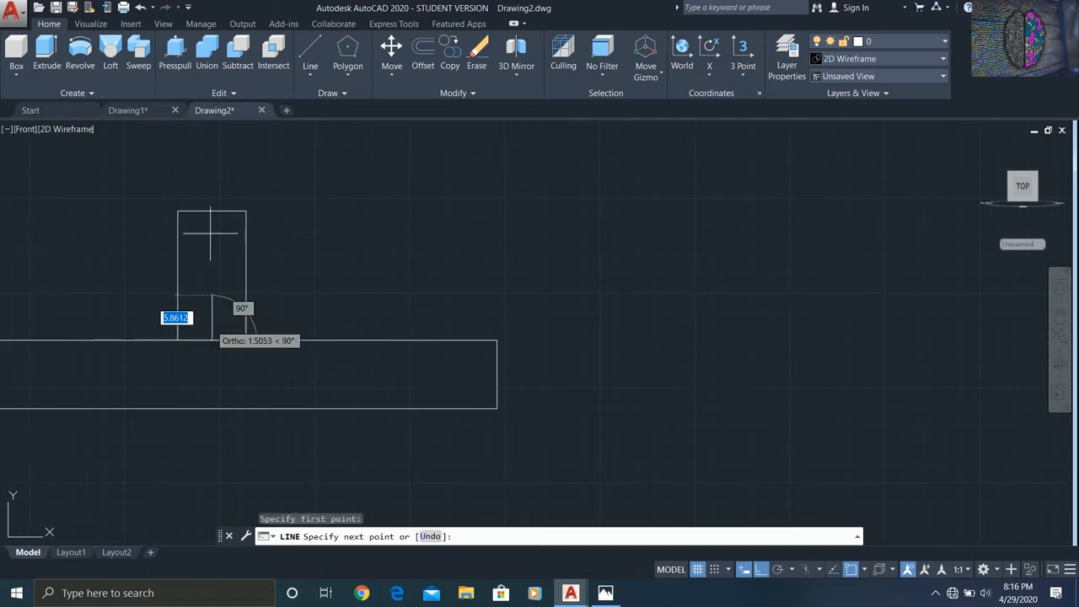
scroll(211, 148, "down", 4)
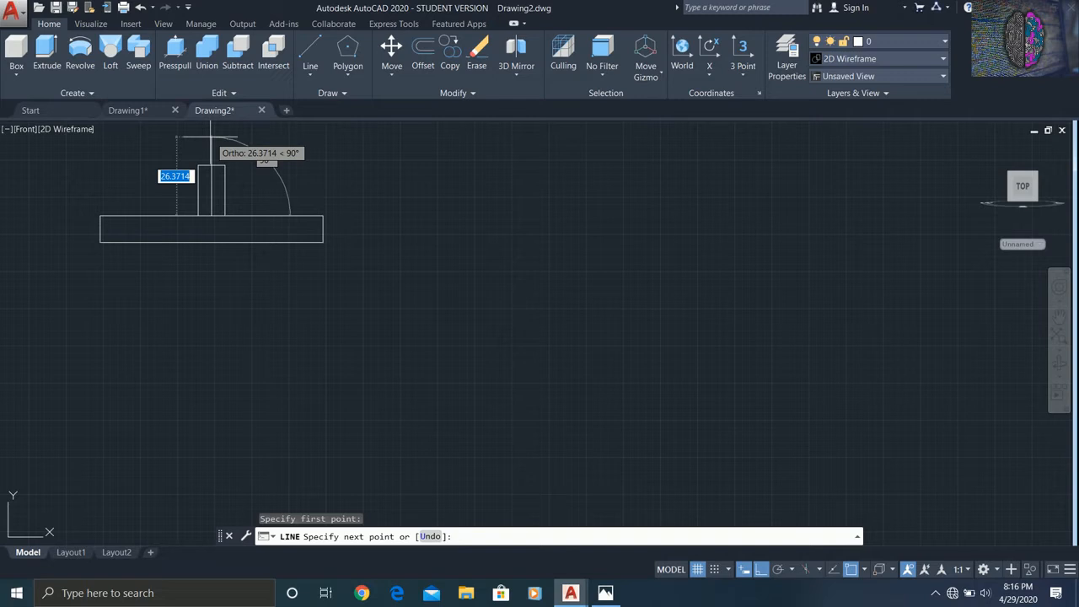
type("4")
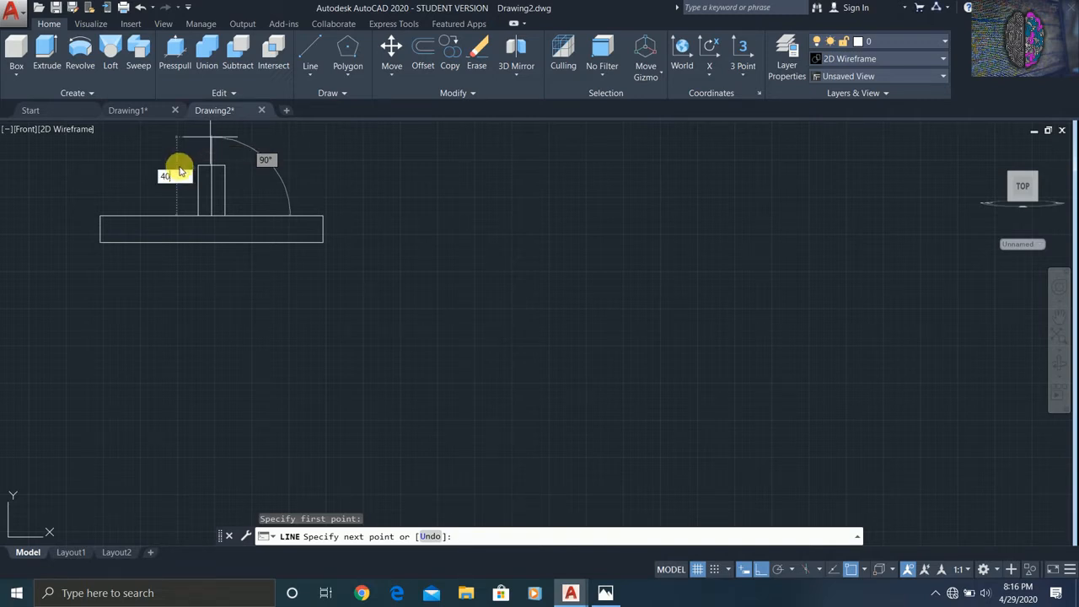
type("0")
key("Return")
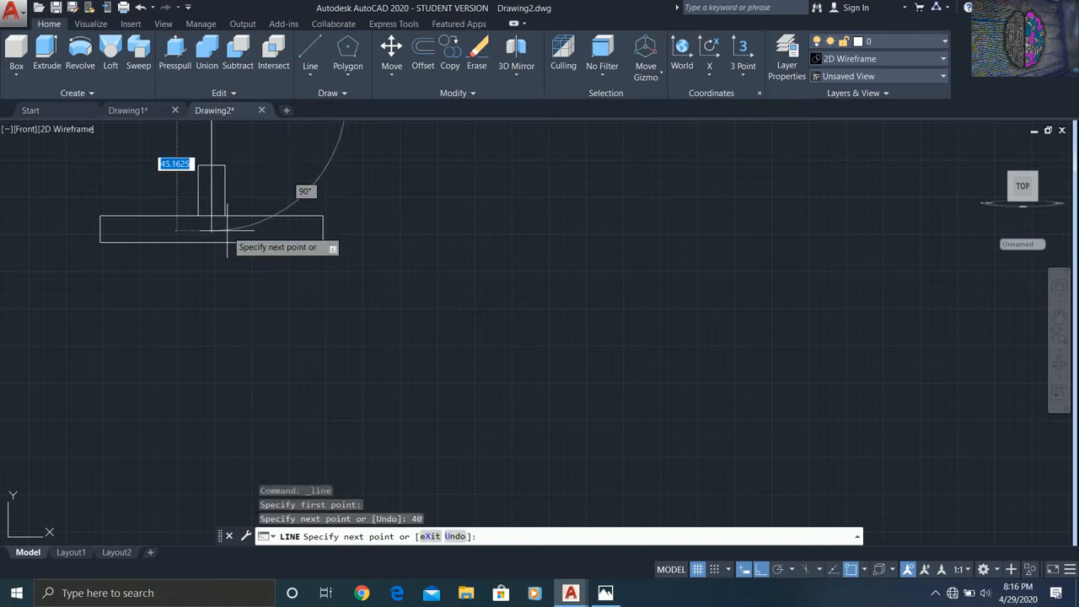
scroll(207, 173, "down", 4)
scroll(211, 169, "up", 5)
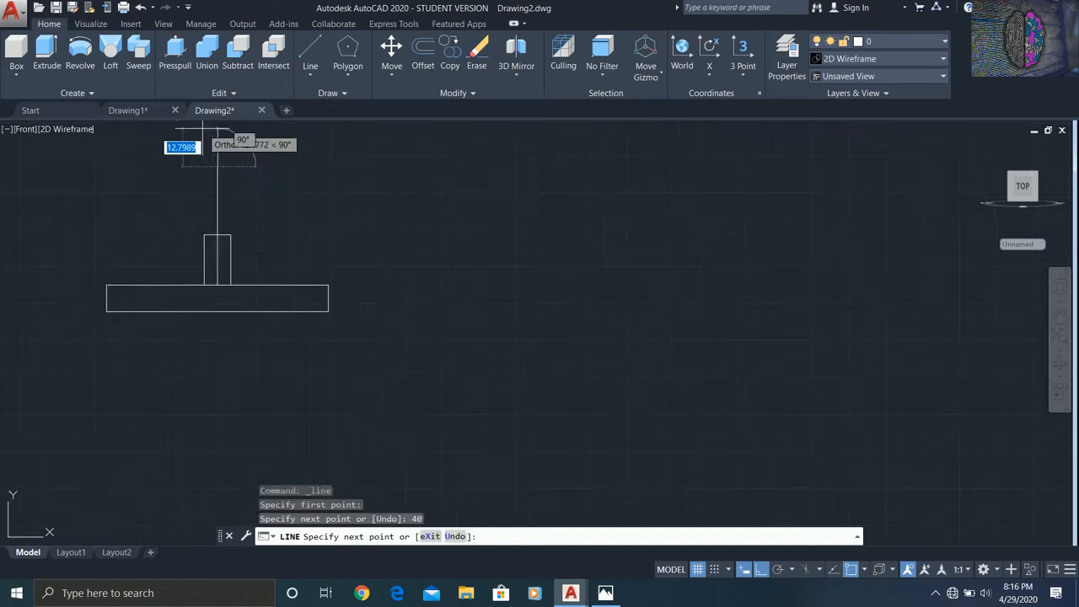
scroll(219, 162, "up", 2)
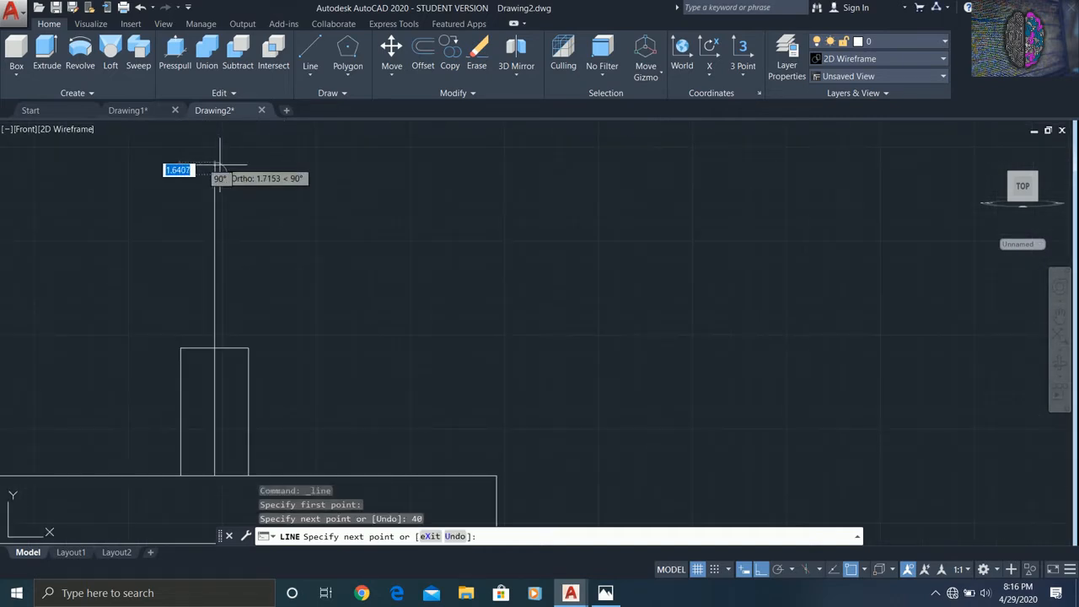
scroll(228, 180, "down", 2)
key("Escape")
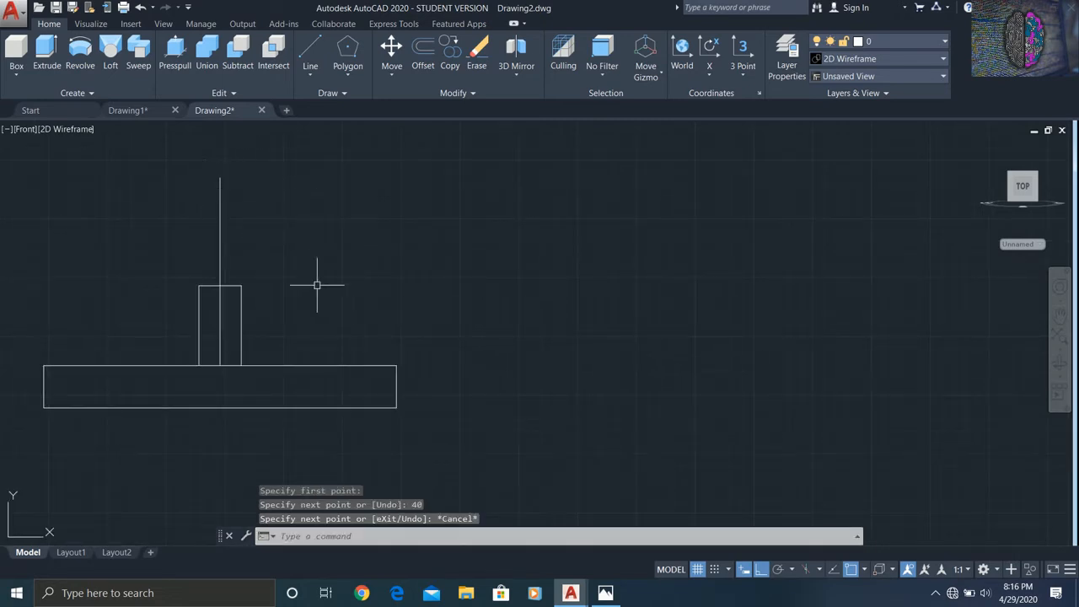
Check the cradle dimensions in the reference image and draw a circle of radius 23 centred on the centre line's upper end
left_click(1062, 338)
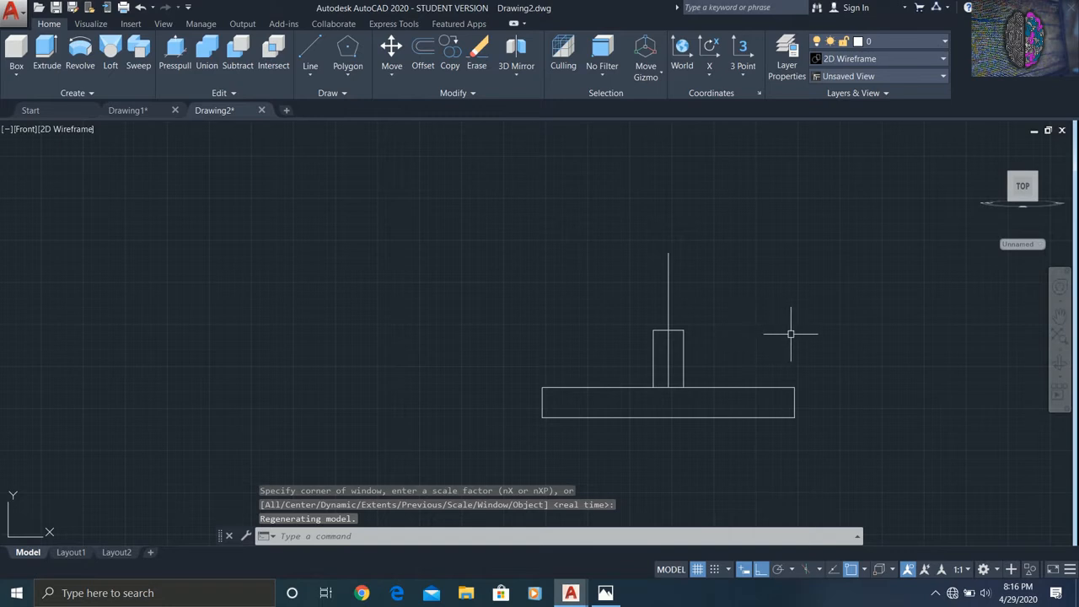
left_click(1059, 316)
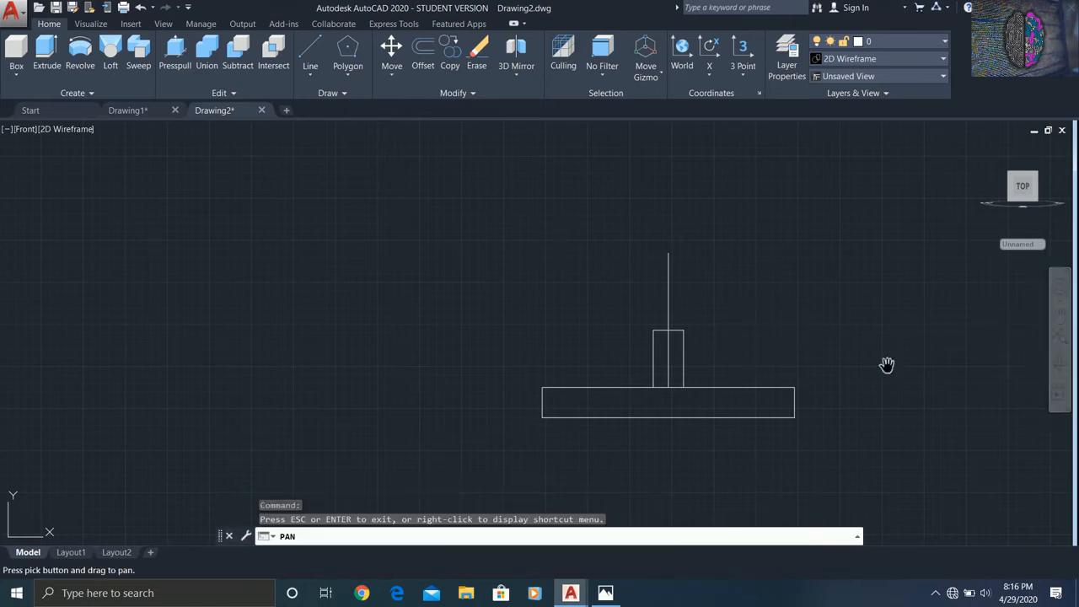
mouse_move(886, 363)
left_mouse_down()
mouse_move(681, 365)
mouse_move(635, 340)
left_mouse_up()
scroll(430, 306, "up", 2)
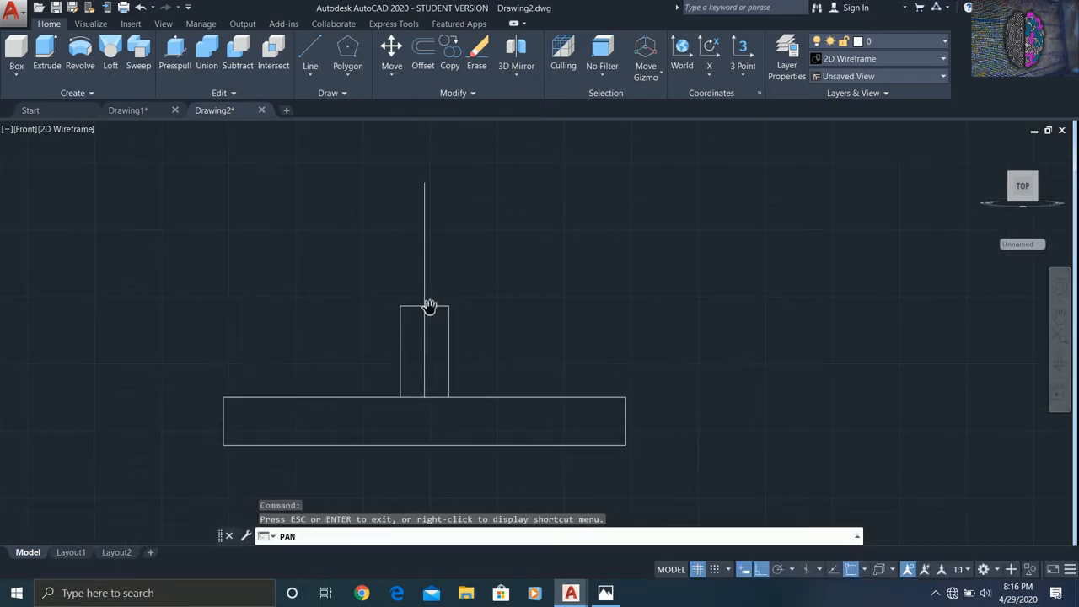
key("Escape")
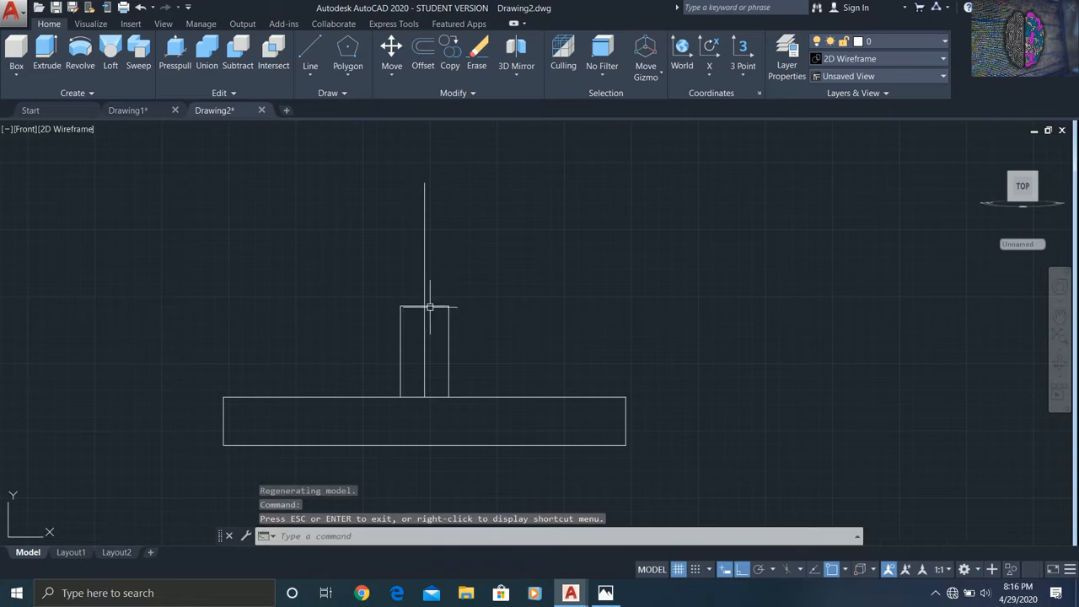
left_click(605, 592)
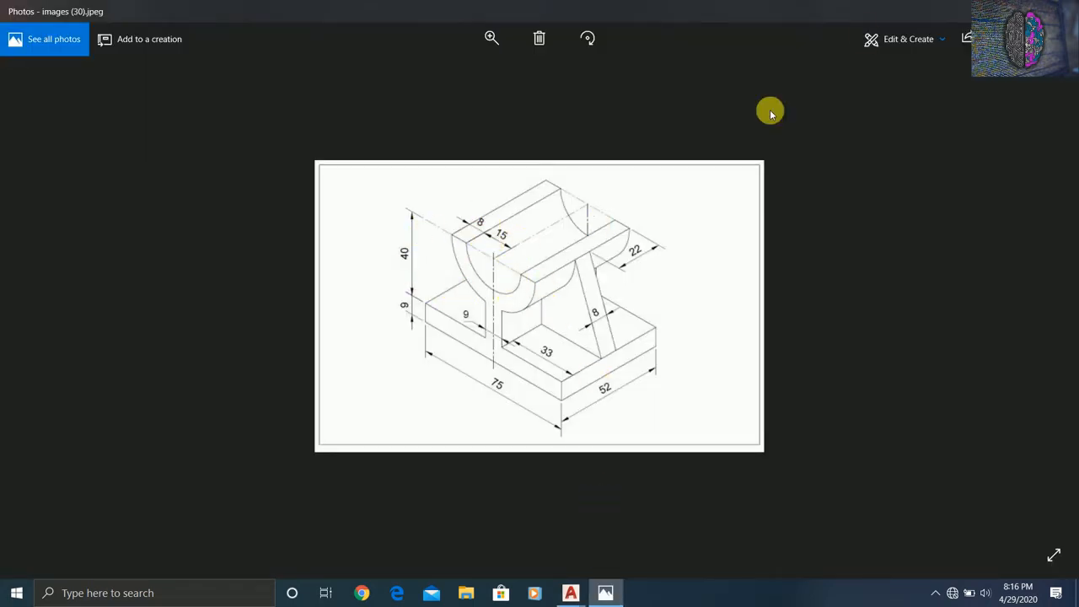
key("alt+Tab")
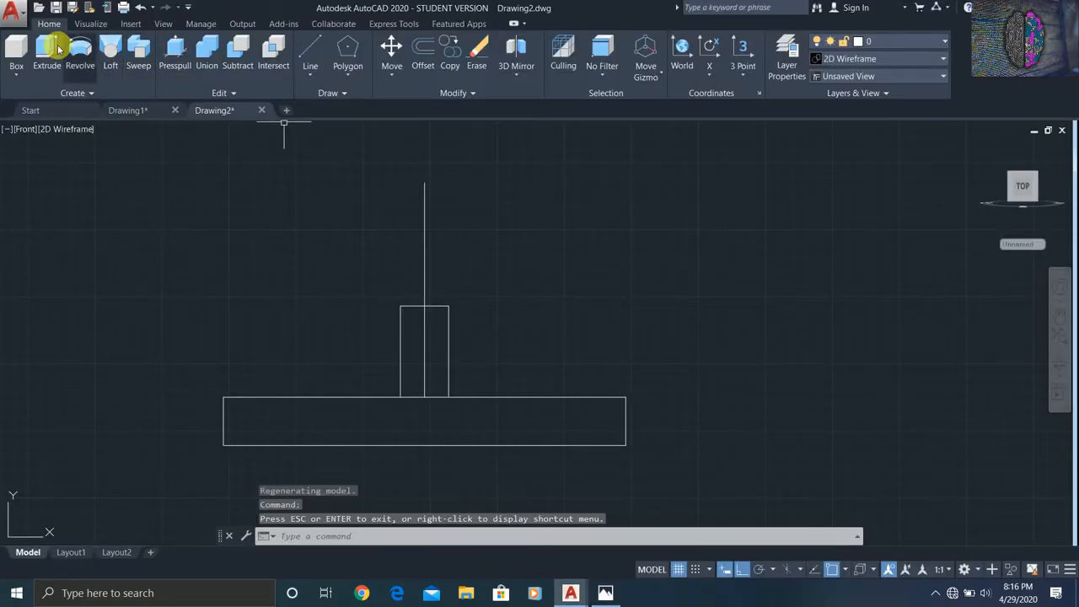
left_click(327, 93)
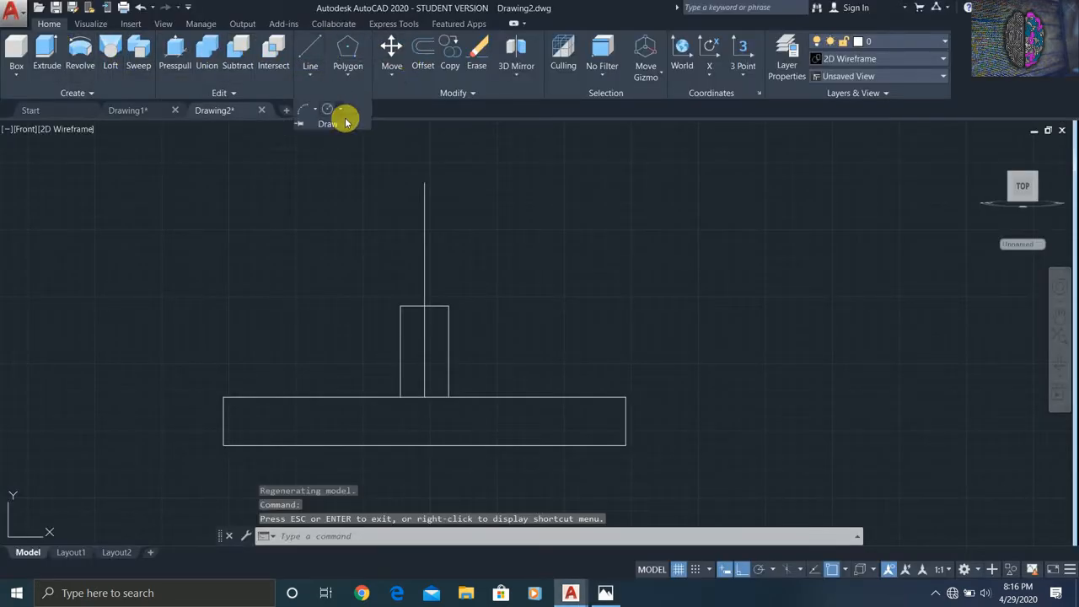
left_click(328, 107)
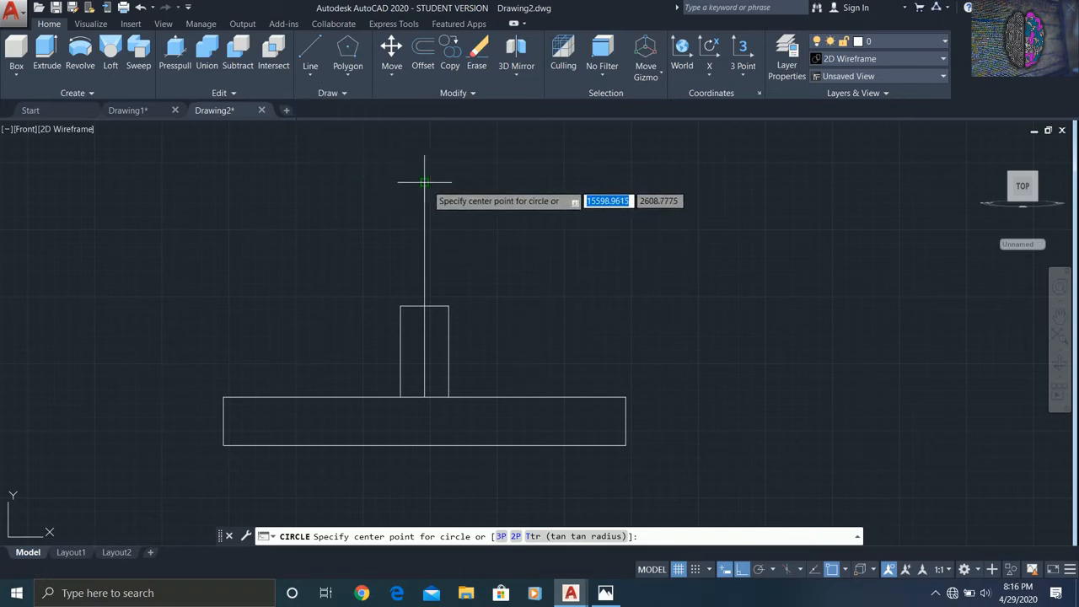
left_click(424, 181)
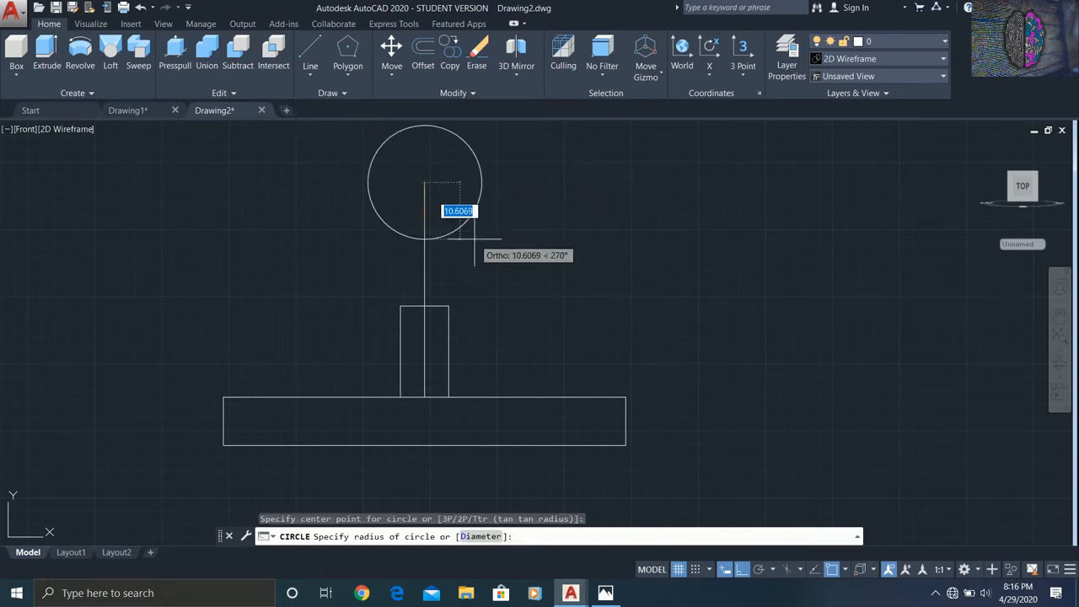
type("23")
key("Return")
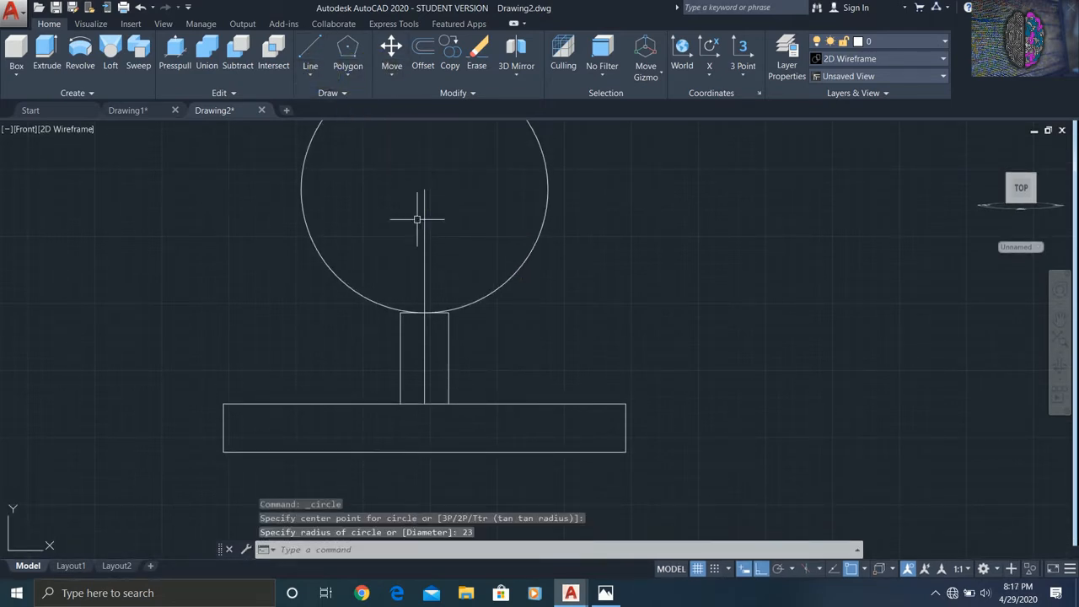
Erase the web's horizontal top edge where it touches the circle
left_click(424, 310)
key("Escape")
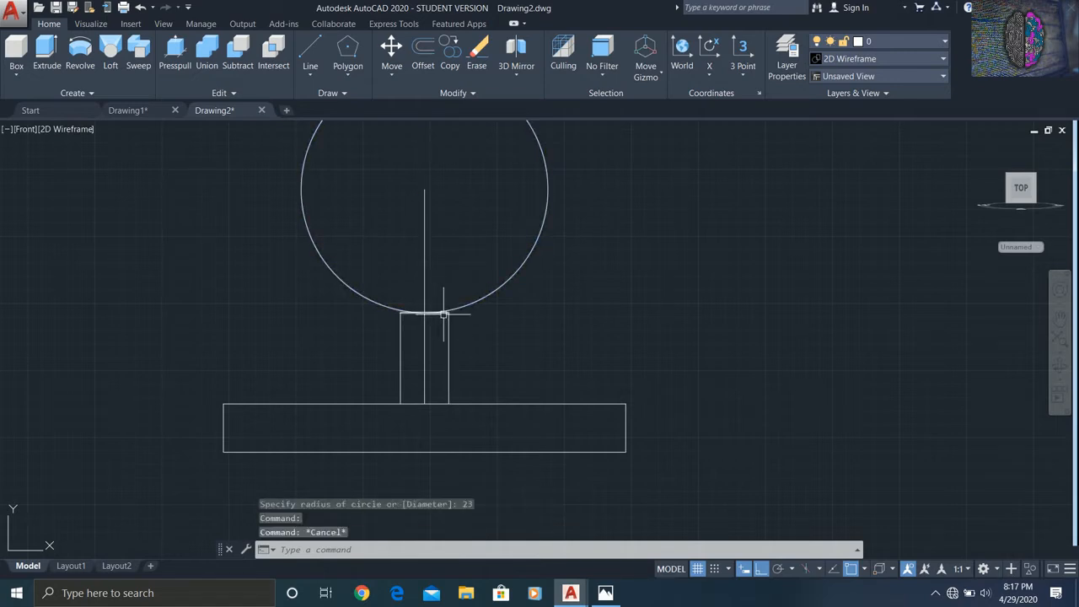
scroll(439, 312, "up", 3)
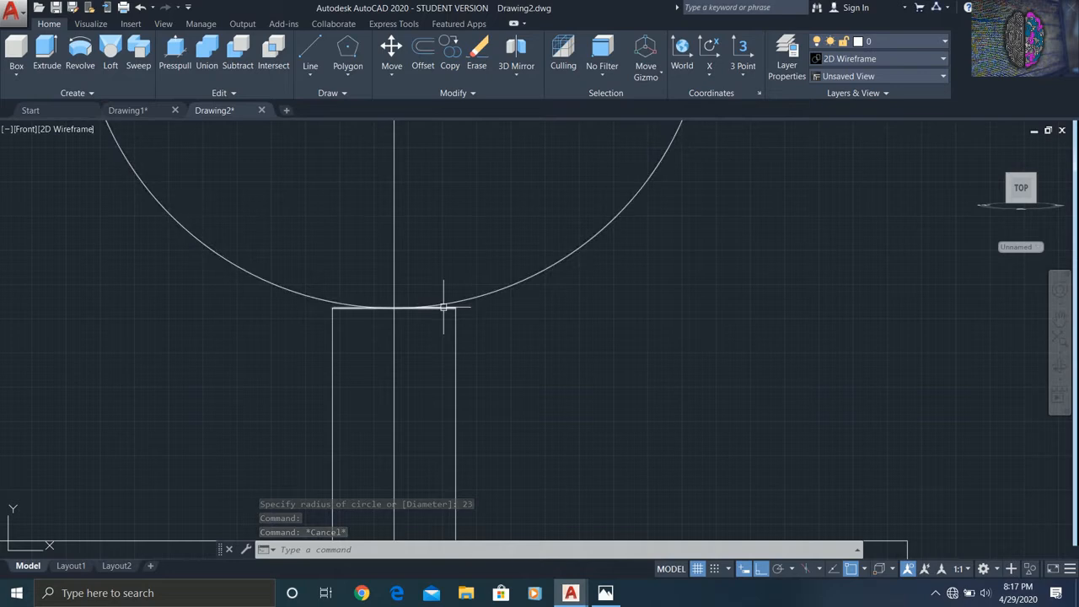
left_click(444, 303)
key("Escape")
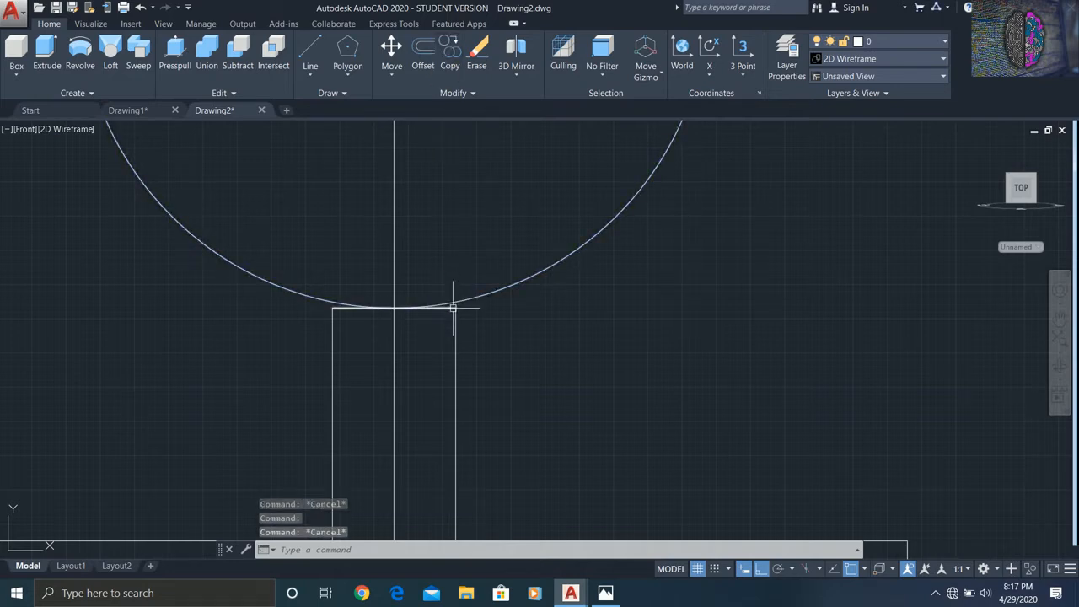
left_click(474, 54)
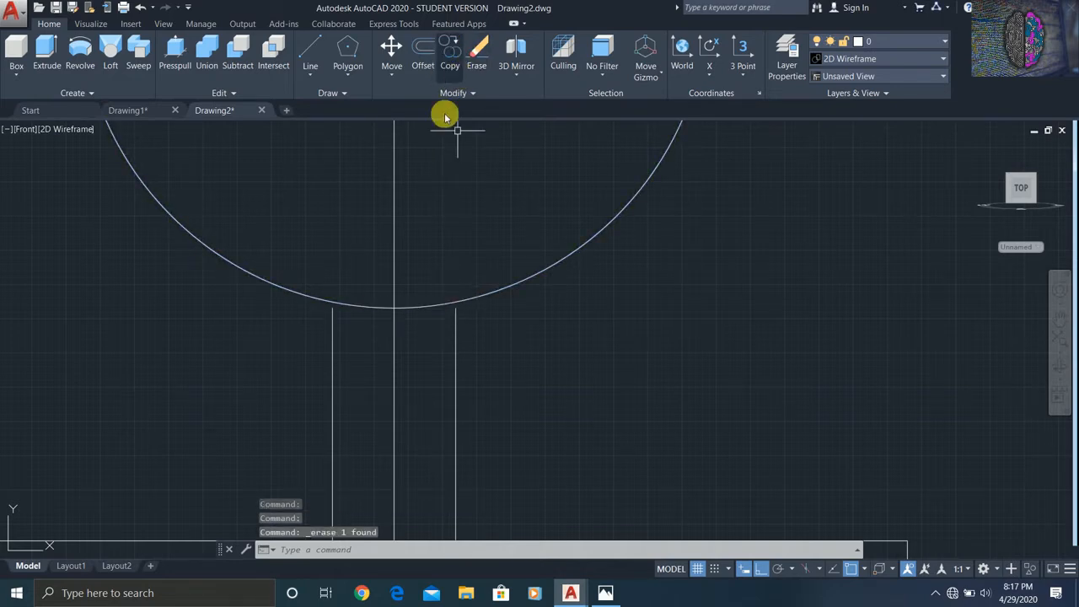
Draw a concentric inner circle of radius 15 centred on the centre line's upper end
scroll(411, 189, "down", 4)
scroll(392, 151, "down", 3)
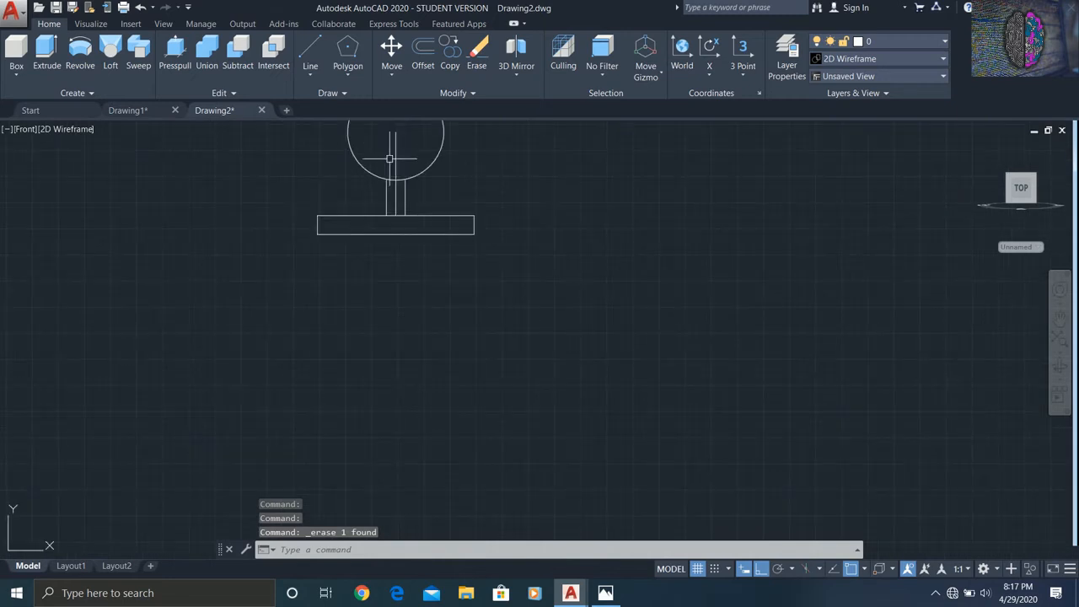
scroll(390, 154, "up", 5)
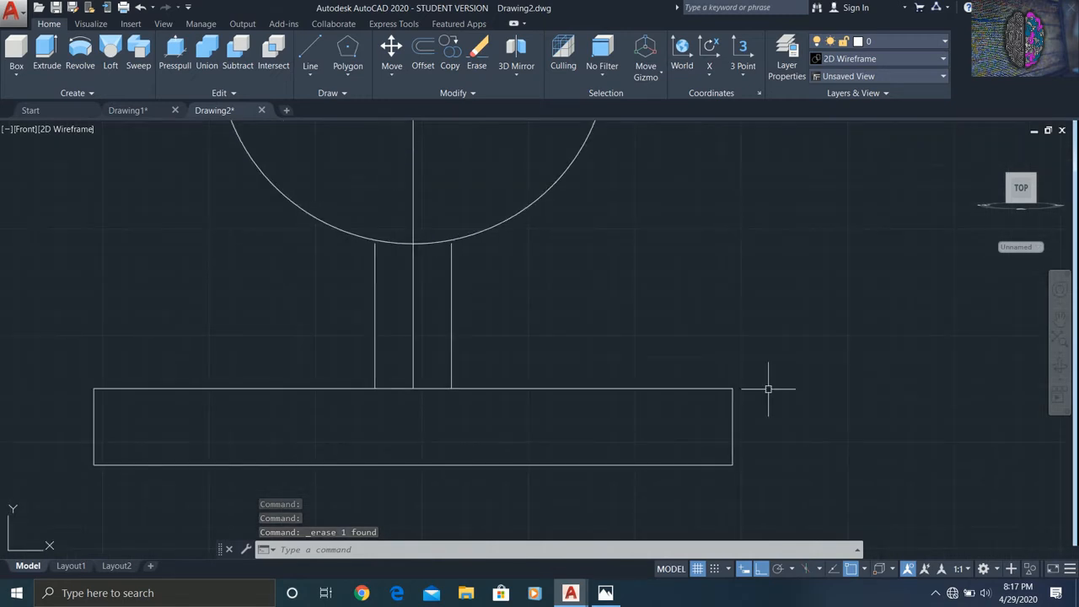
left_click(1046, 322)
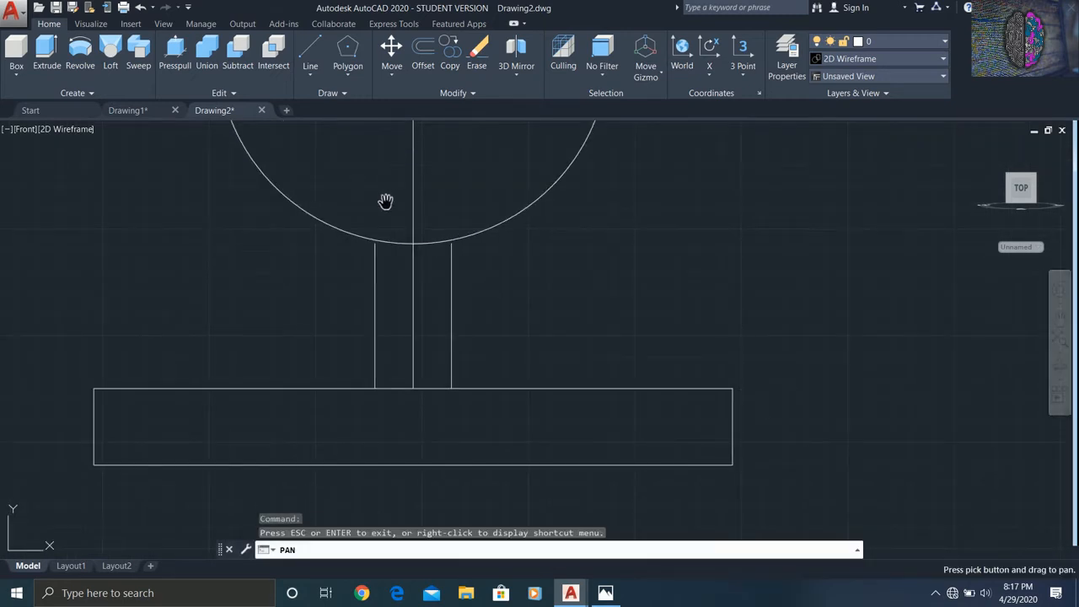
left_click_drag(385, 205, 423, 378)
key("Escape")
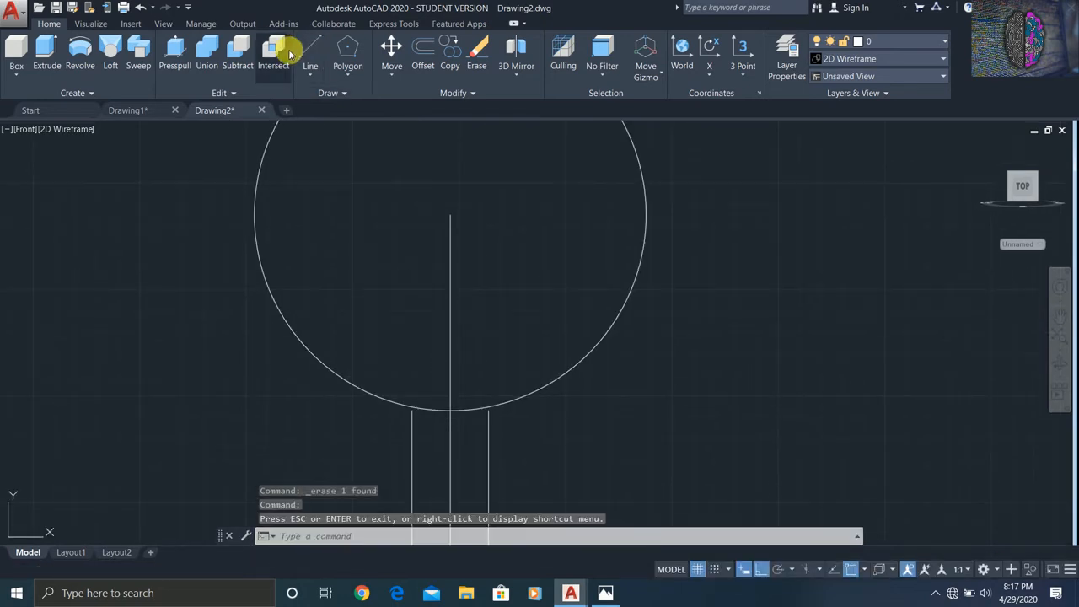
left_click(326, 92)
left_click(327, 108)
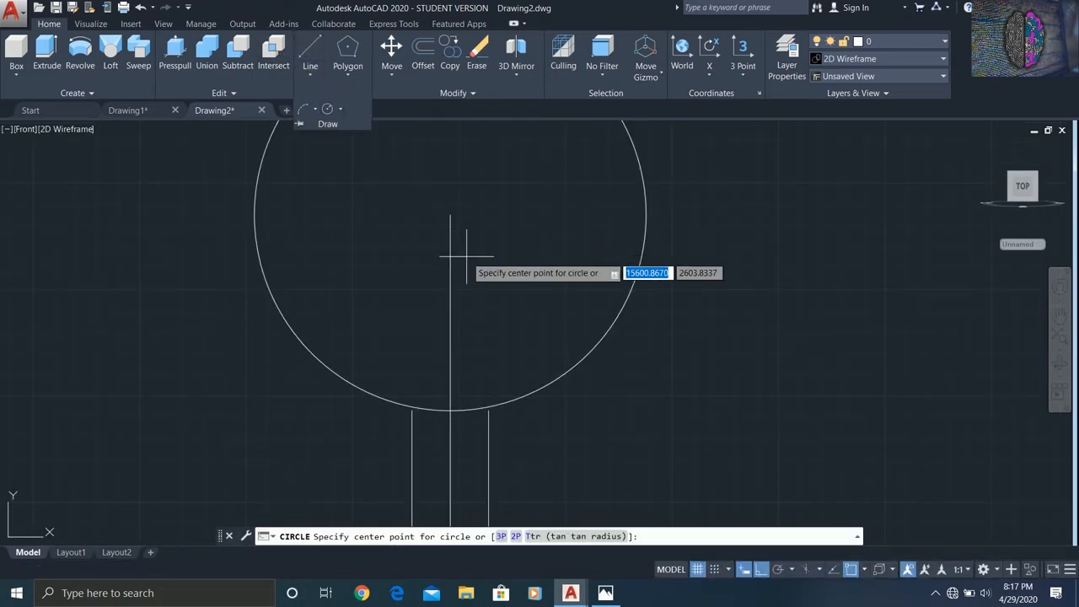
left_click(450, 215)
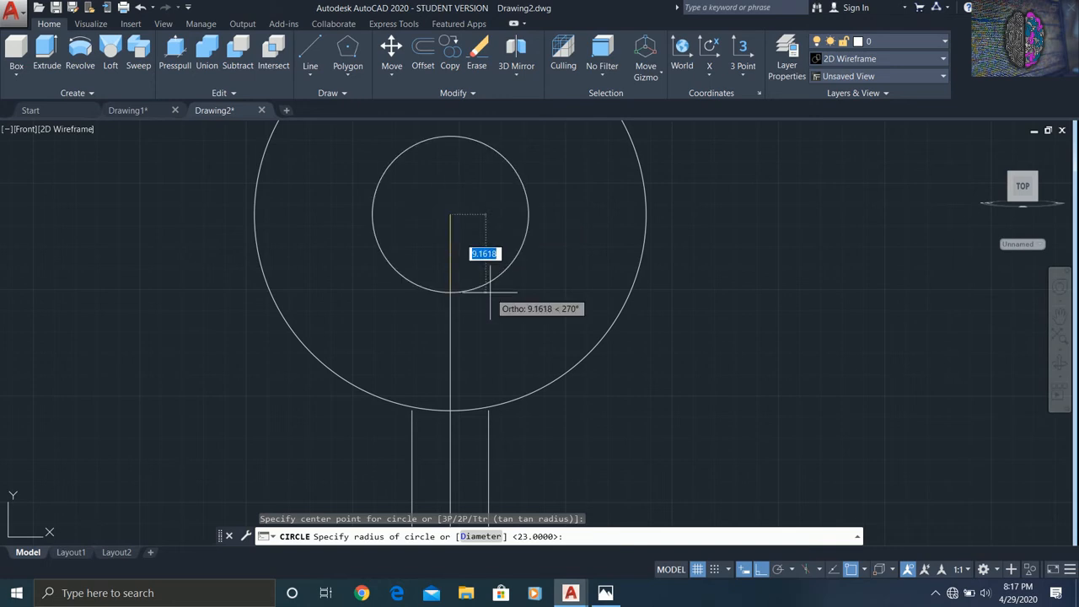
type("15")
key("Return")
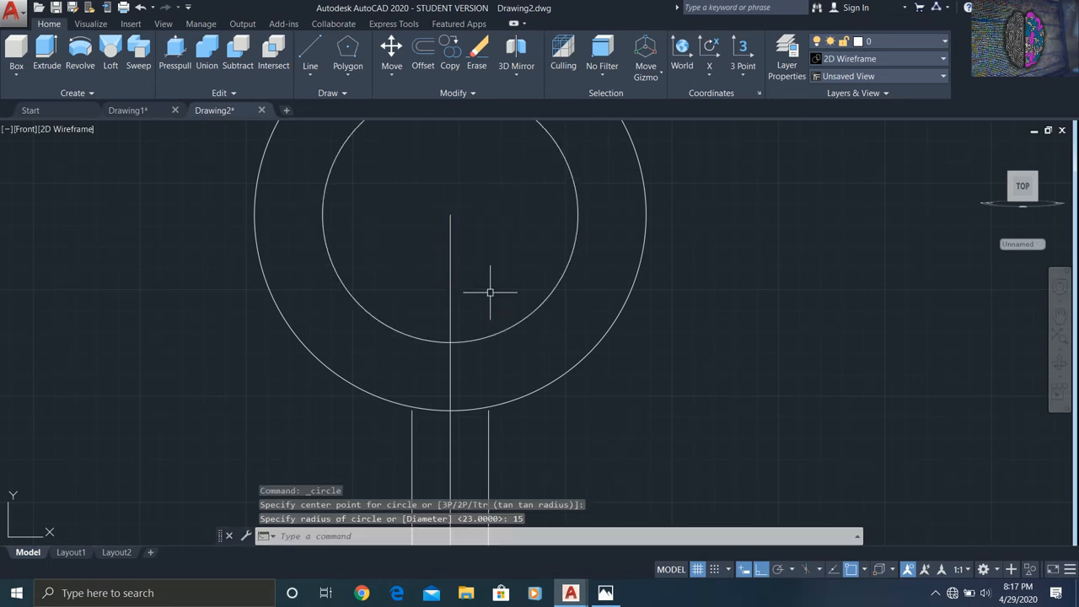
key("Escape")
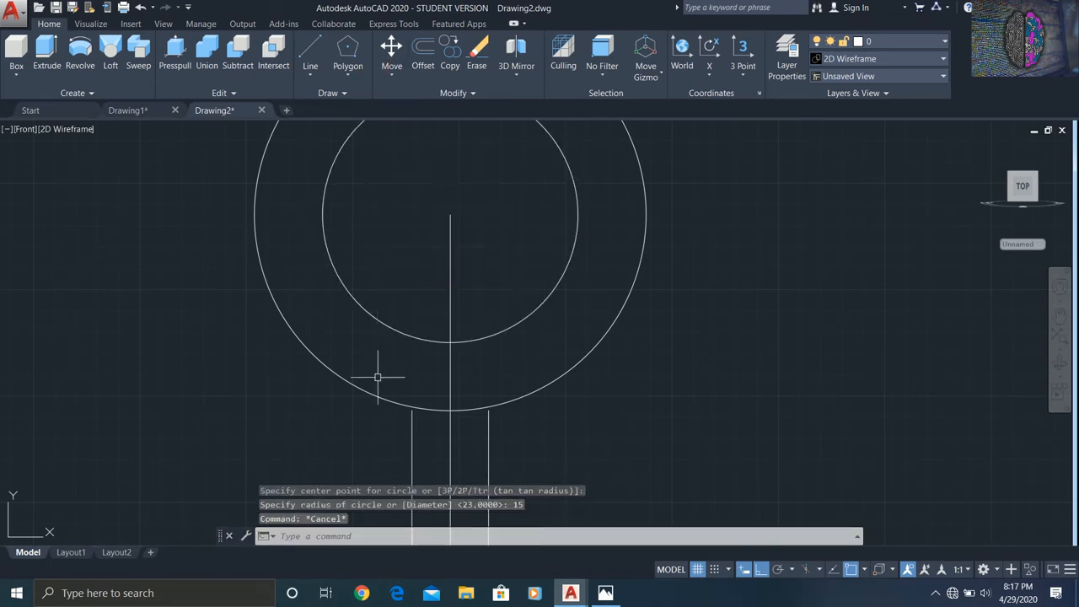
Extend the web's left side upward with a short vertical line from its upper end across the outer circle
scroll(378, 383, "up", 2)
scroll(379, 382, "up", 2)
scroll(465, 380, "down", 2)
scroll(516, 415, "up", 2)
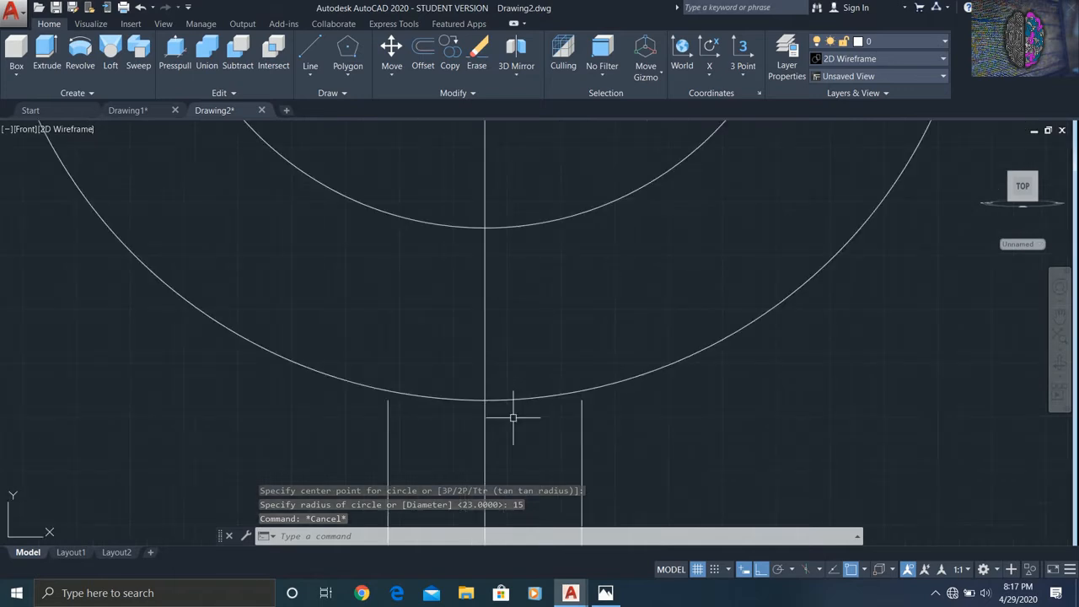
left_click(311, 60)
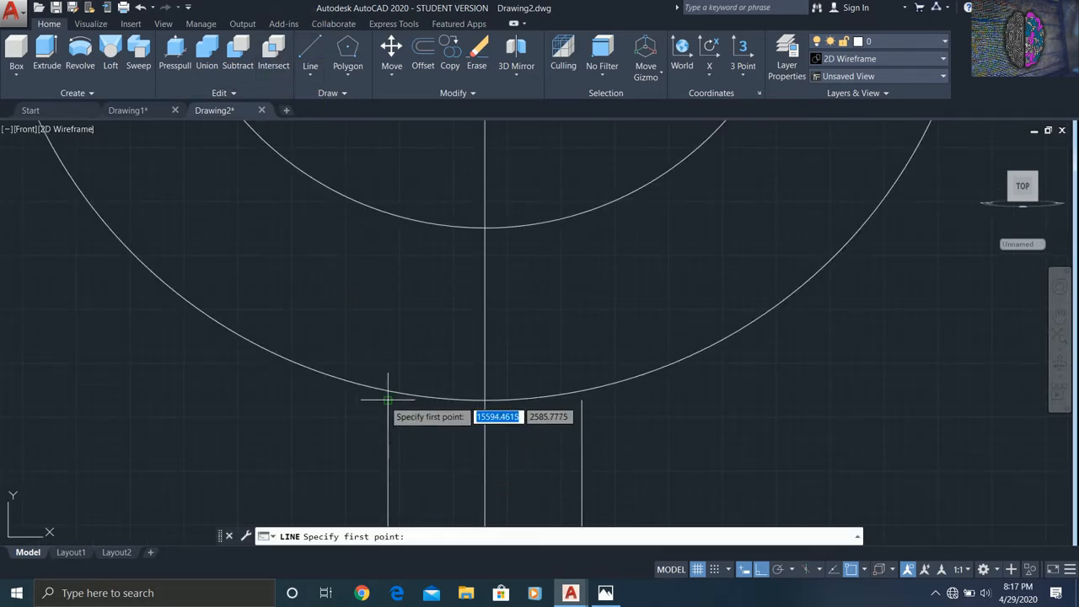
left_click(379, 391)
left_click(376, 371)
key("Escape")
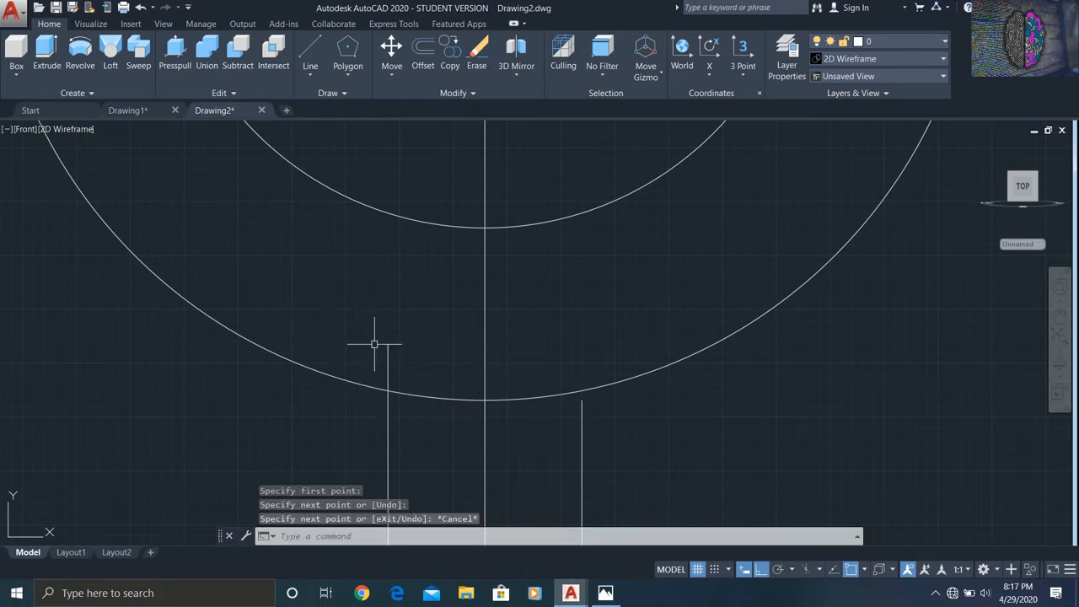
left_click(311, 52)
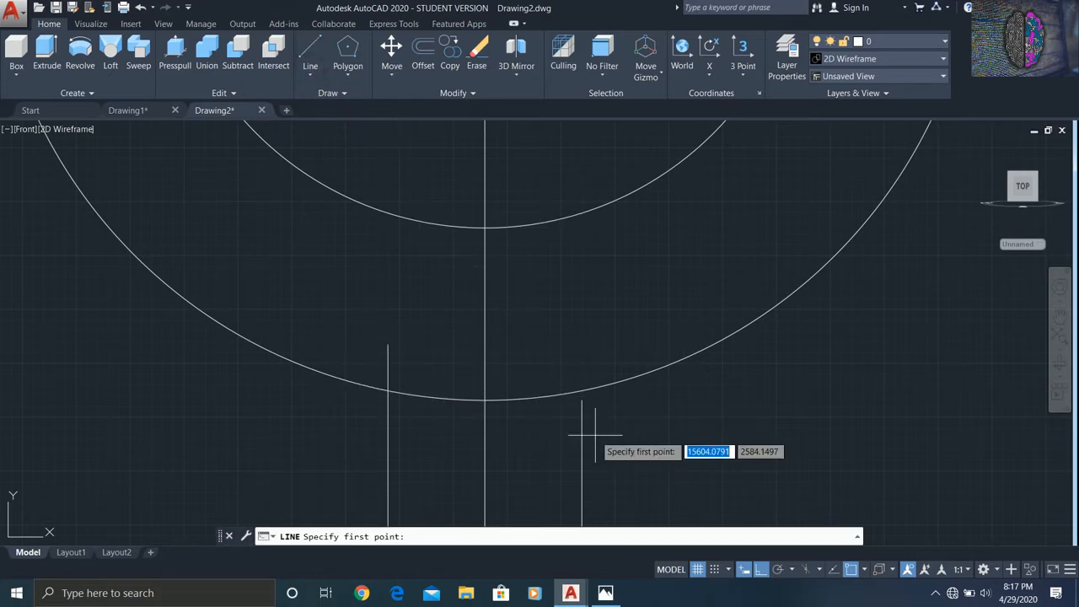
left_click(582, 400)
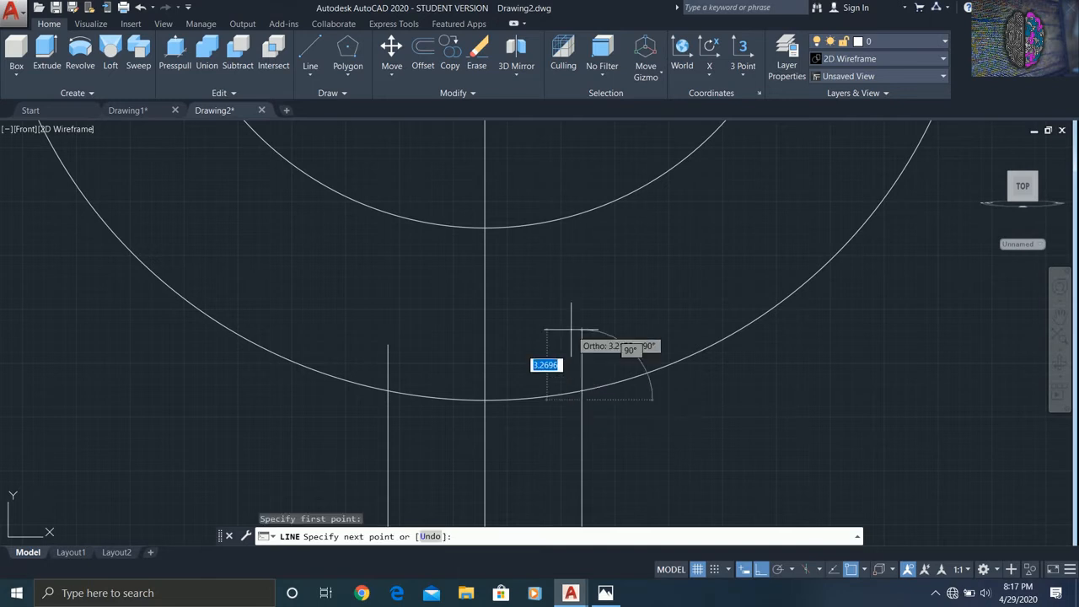
key("Escape")
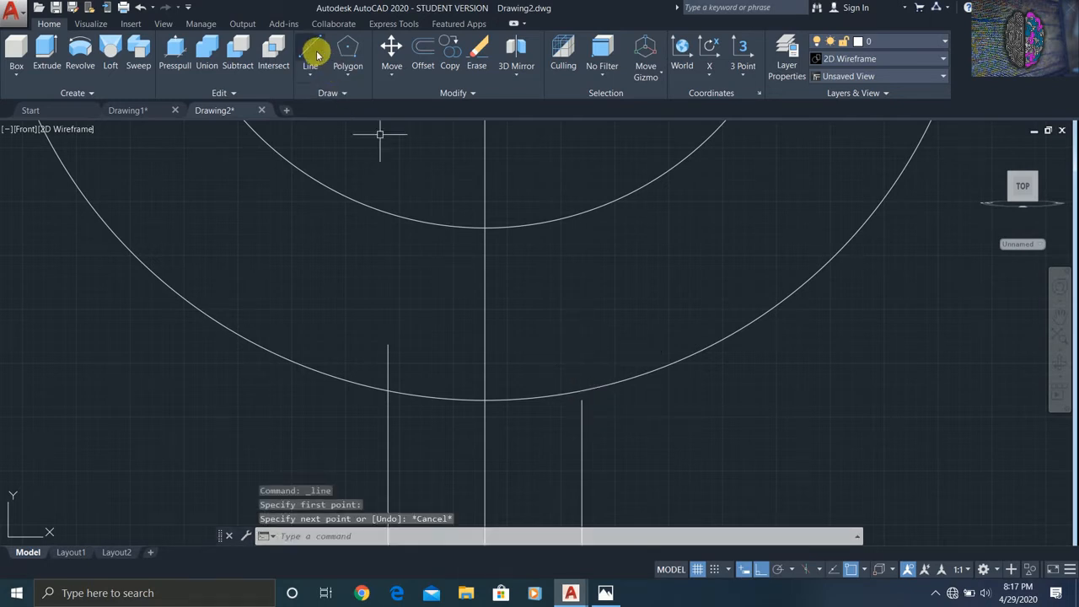
Extend the web's right side upward across the outer circle with a vertical line about 2.3 long
key("Return")
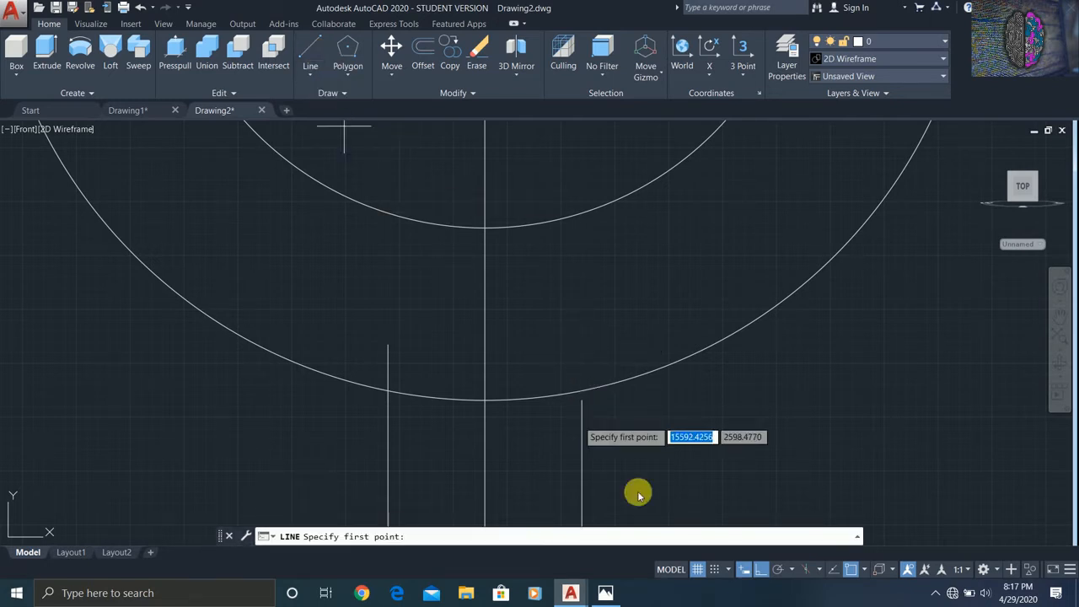
left_click(582, 400)
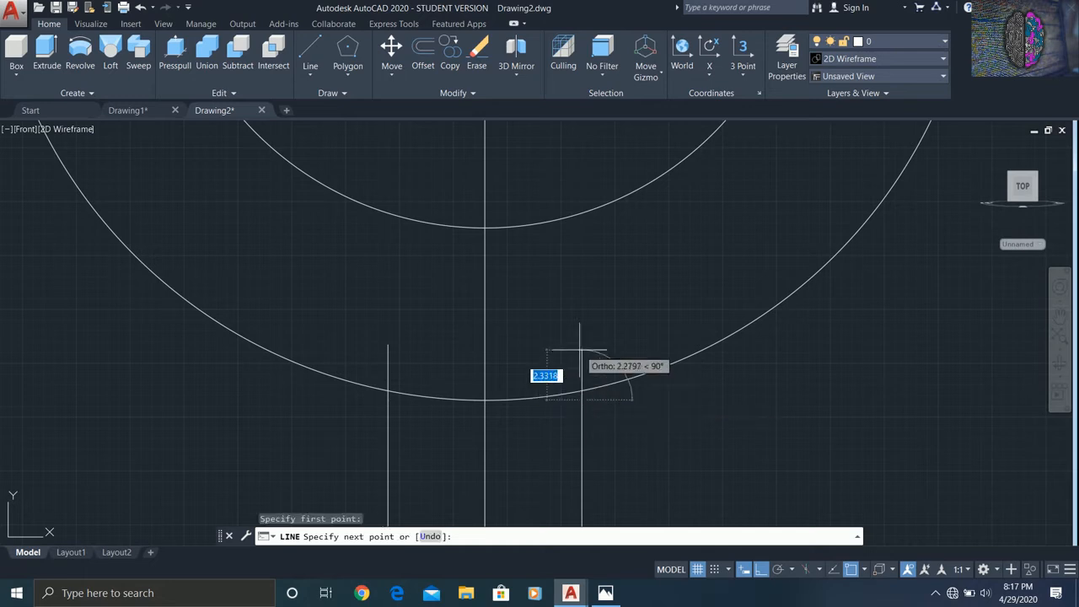
left_click(582, 348)
key("Escape")
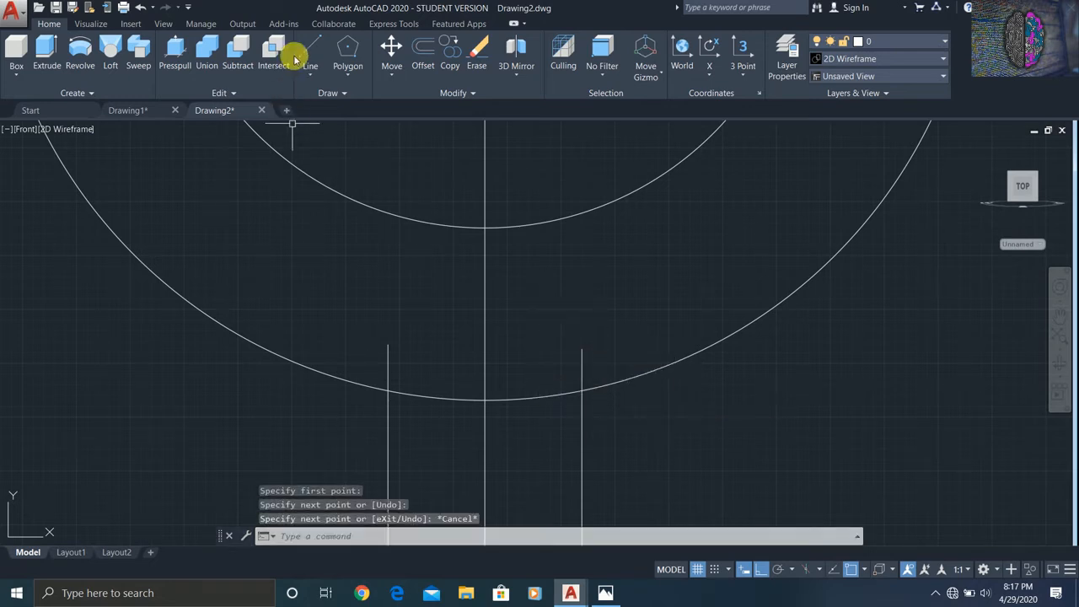
Trim the parts of both web side lines that project inside the outer circle, using the circle as cutting edge
type("t")
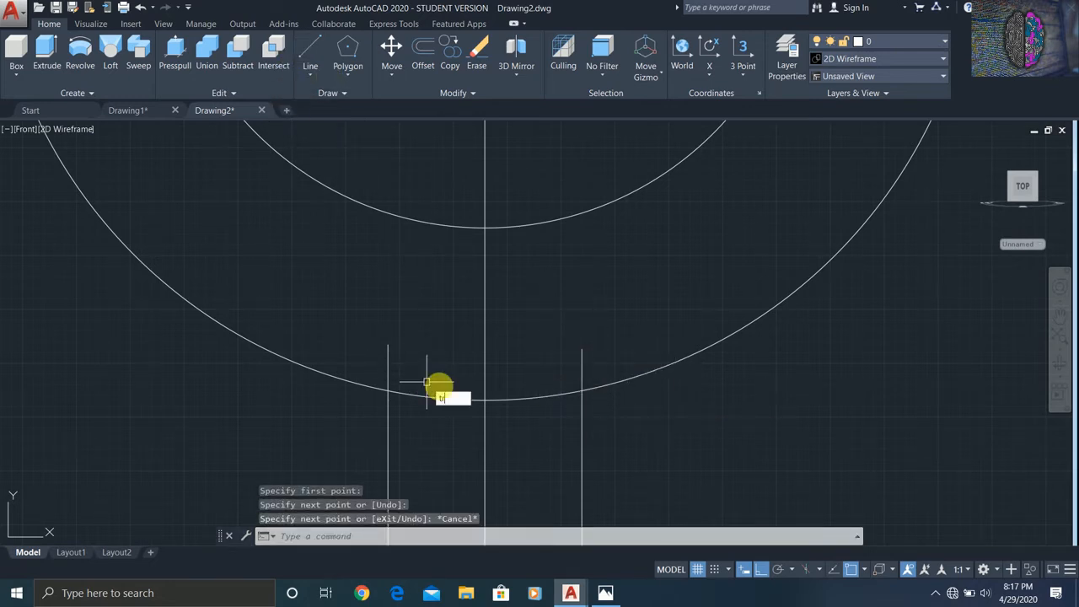
type("r")
key("Return")
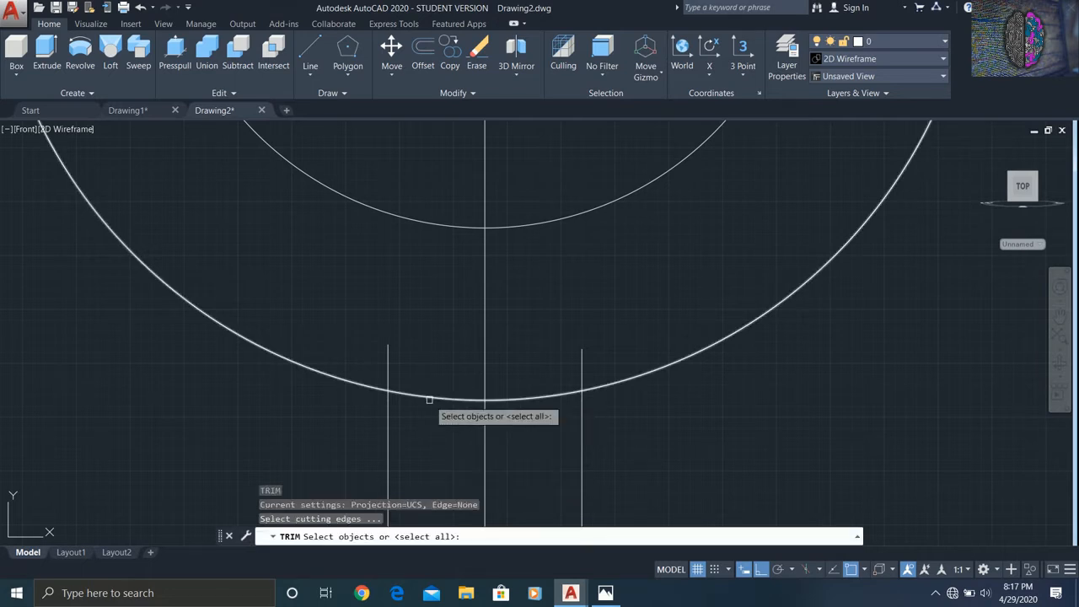
left_click(428, 393)
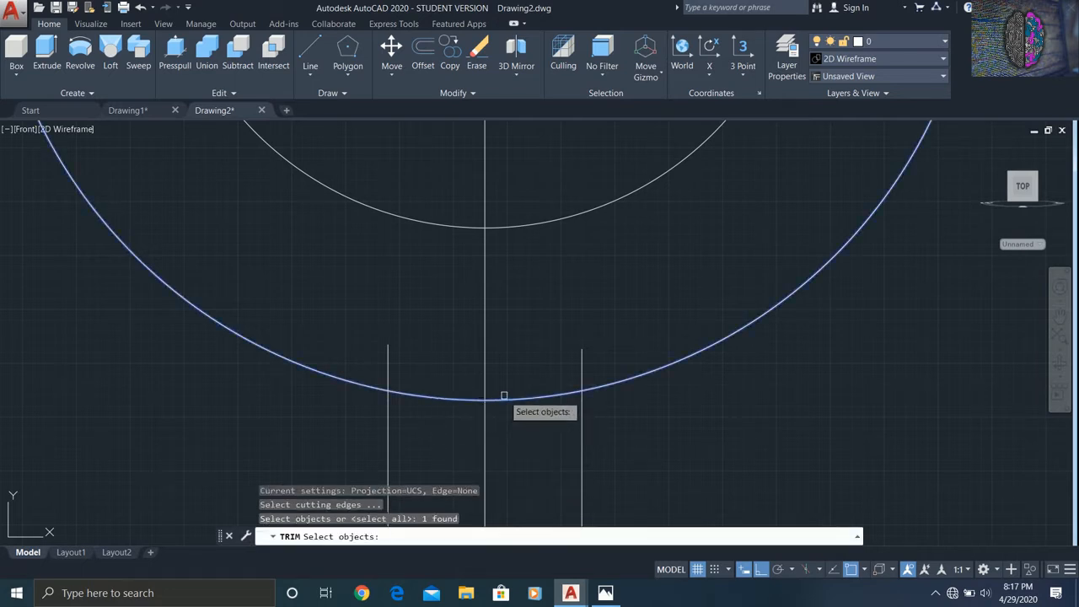
key("Return")
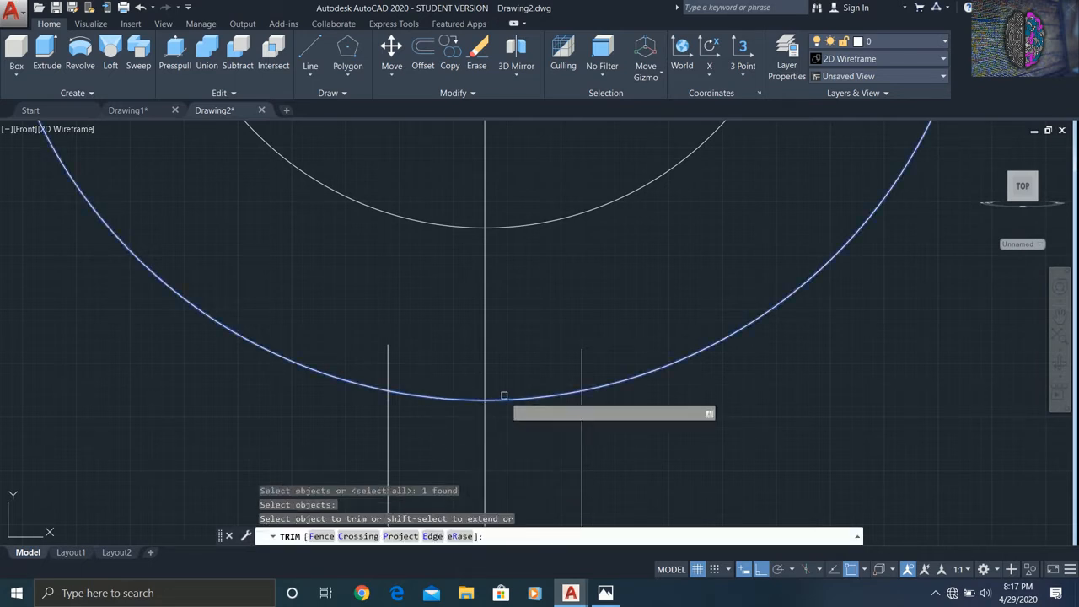
left_click(385, 365)
key("Return")
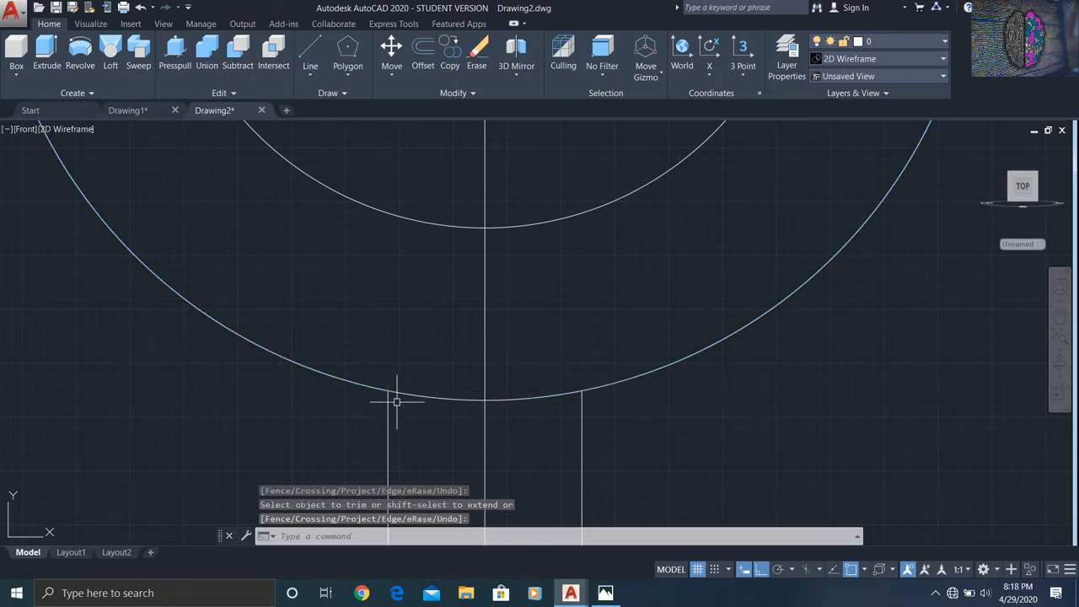
Trim away the outer circle's arc between the two web sides, using the web side lines as cutting edges
scroll(396, 400, "down", 2)
scroll(408, 150, "down", 2)
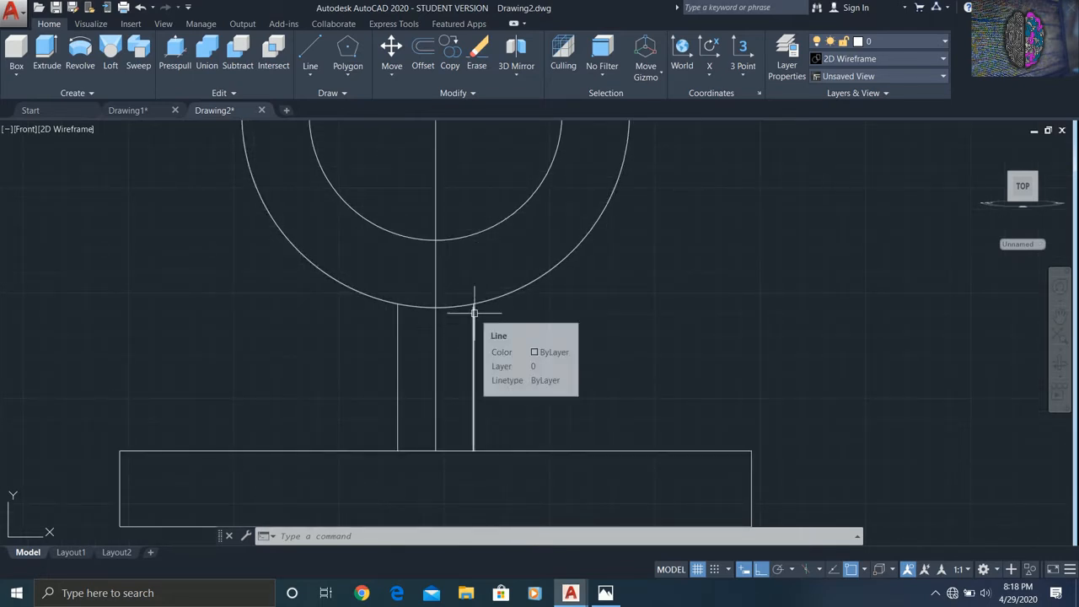
scroll(448, 303, "up", 4)
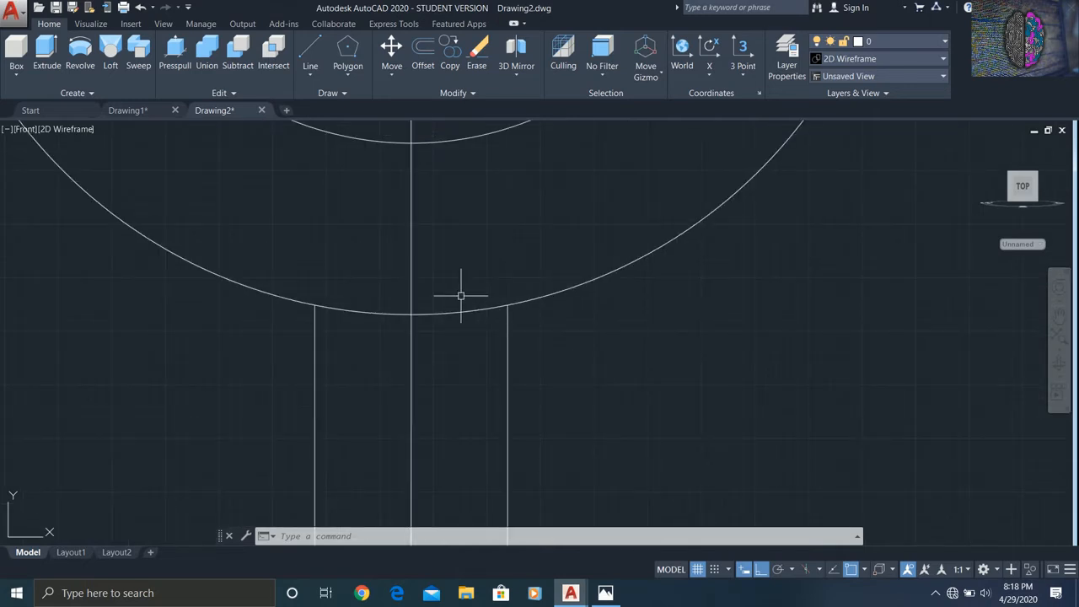
type("r")
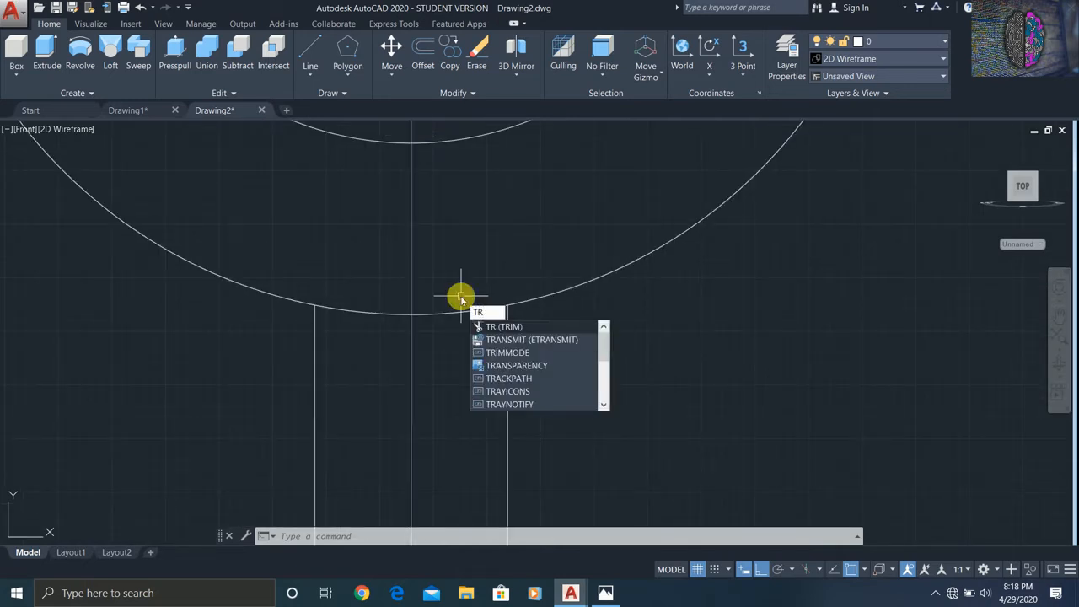
left_click(511, 328)
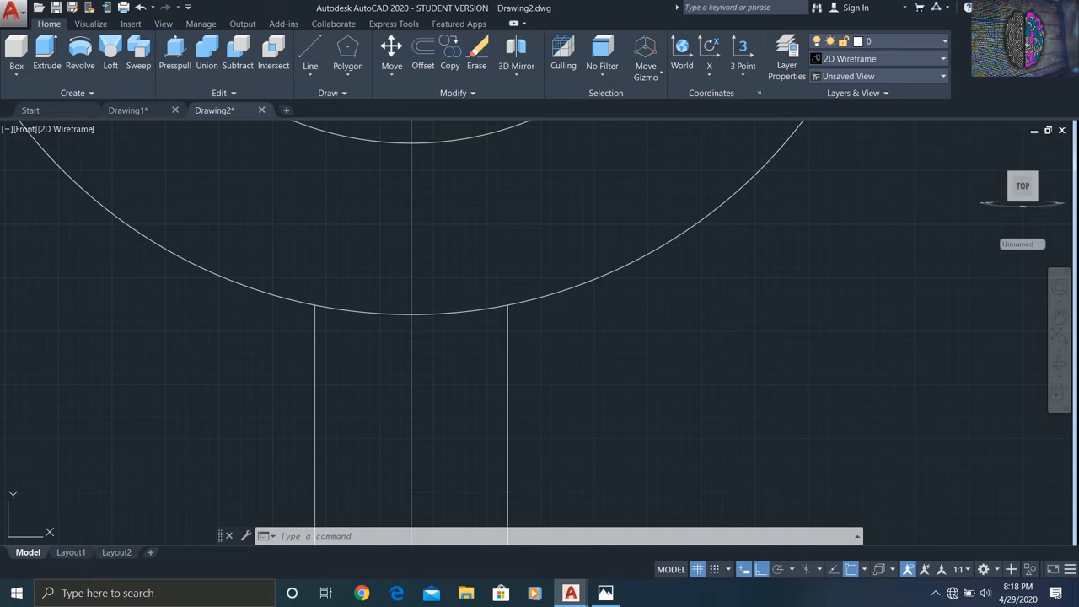
left_click(507, 310)
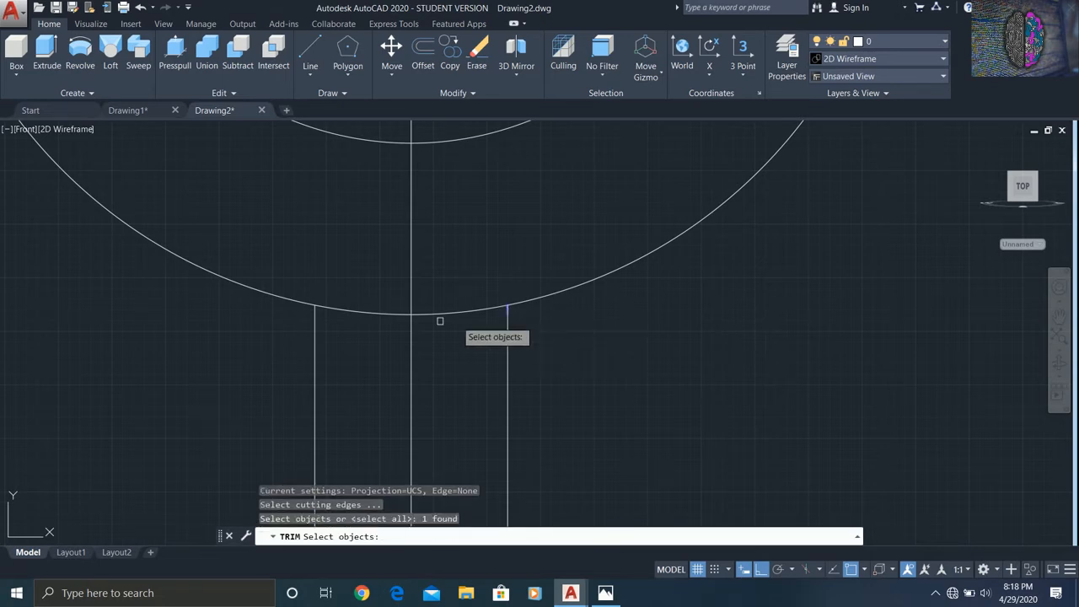
left_click(315, 311)
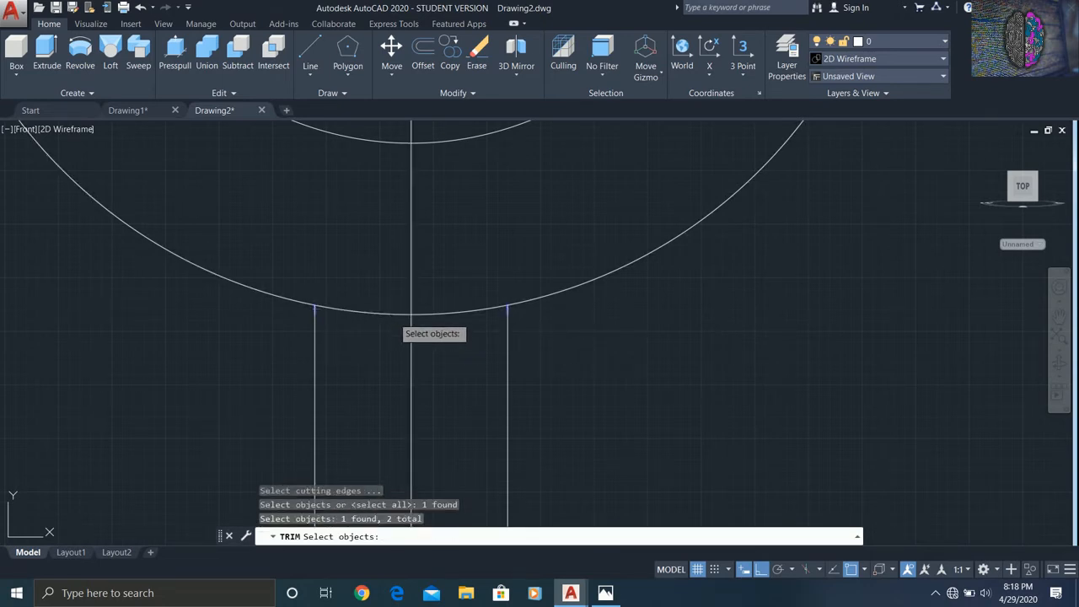
key("Return")
left_click(394, 312)
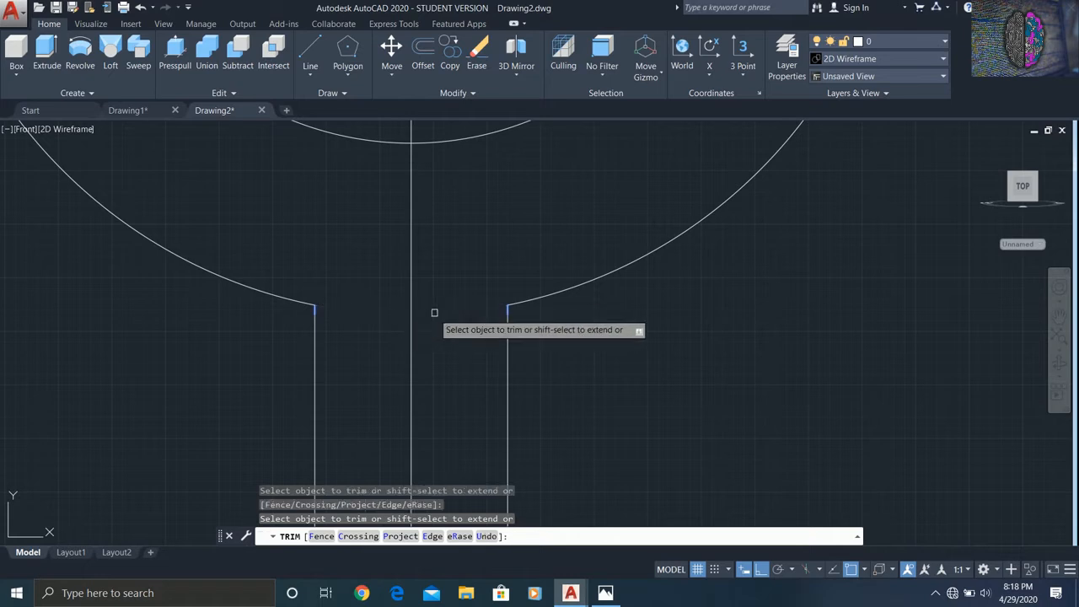
key("Return")
Erase the vertical centre line running through the web and circles
scroll(434, 312, "down", 4)
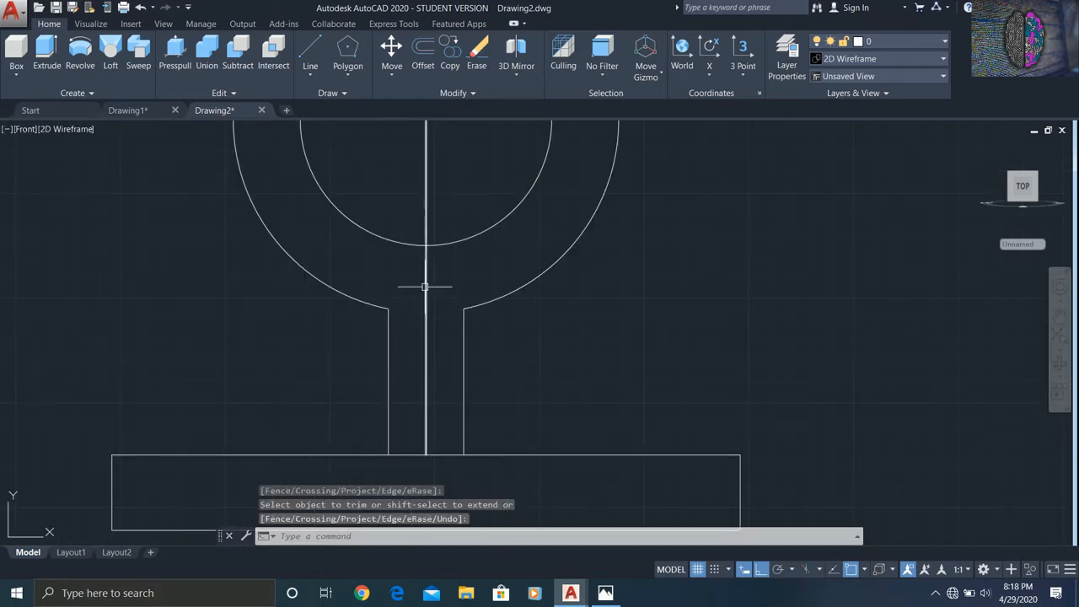
left_click(426, 288)
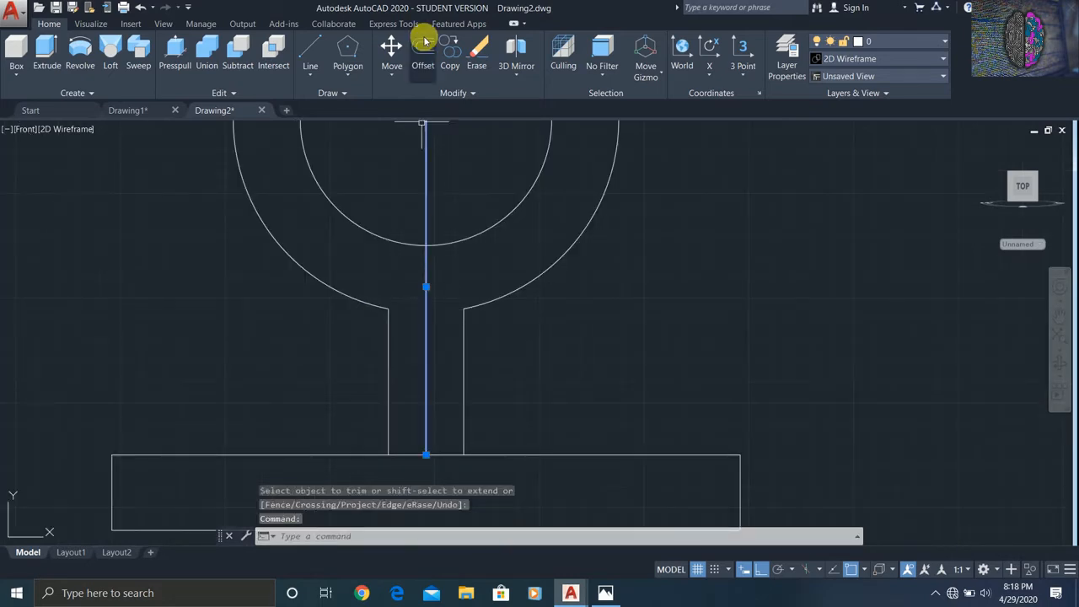
left_click(476, 55)
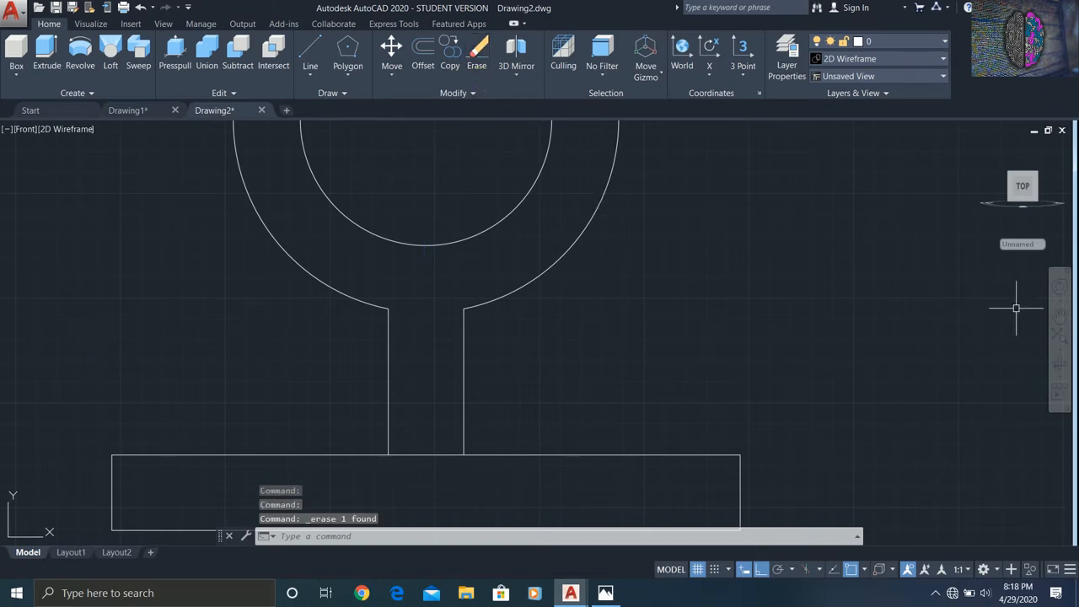
Draw a horizontal line from the outer circle's left quadrant through the circle centre to beyond its right side
left_click(1059, 315)
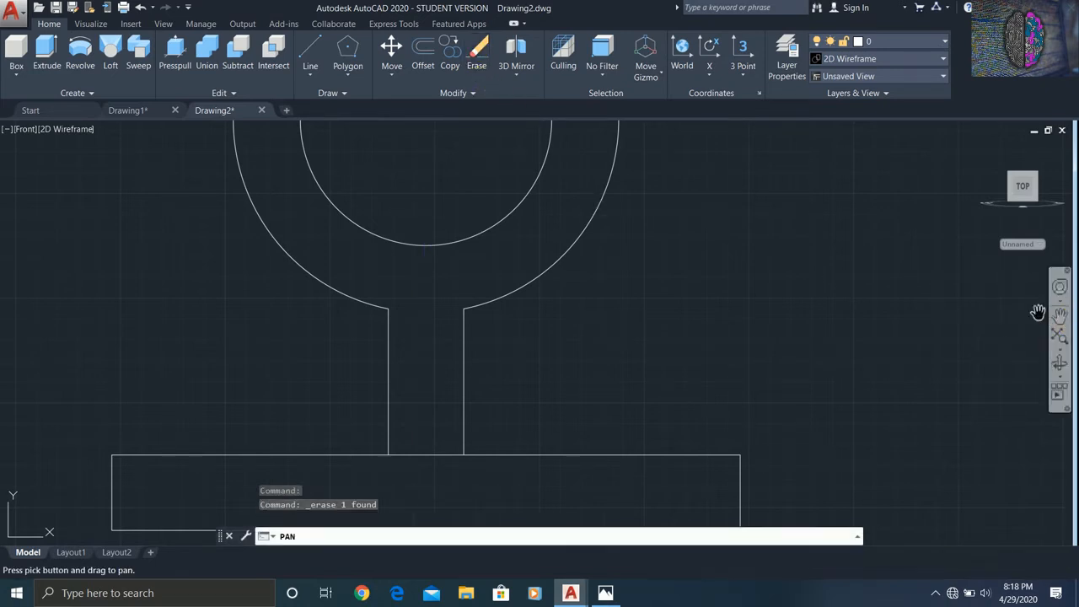
left_click_drag(590, 231, 593, 321)
scroll(593, 321, "down", 2)
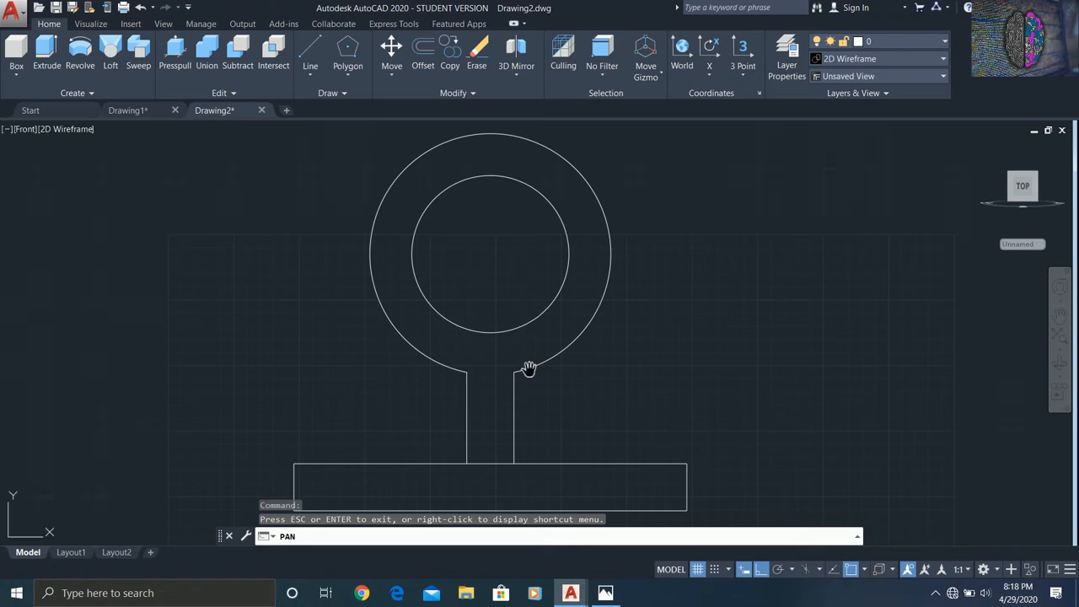
key("Escape")
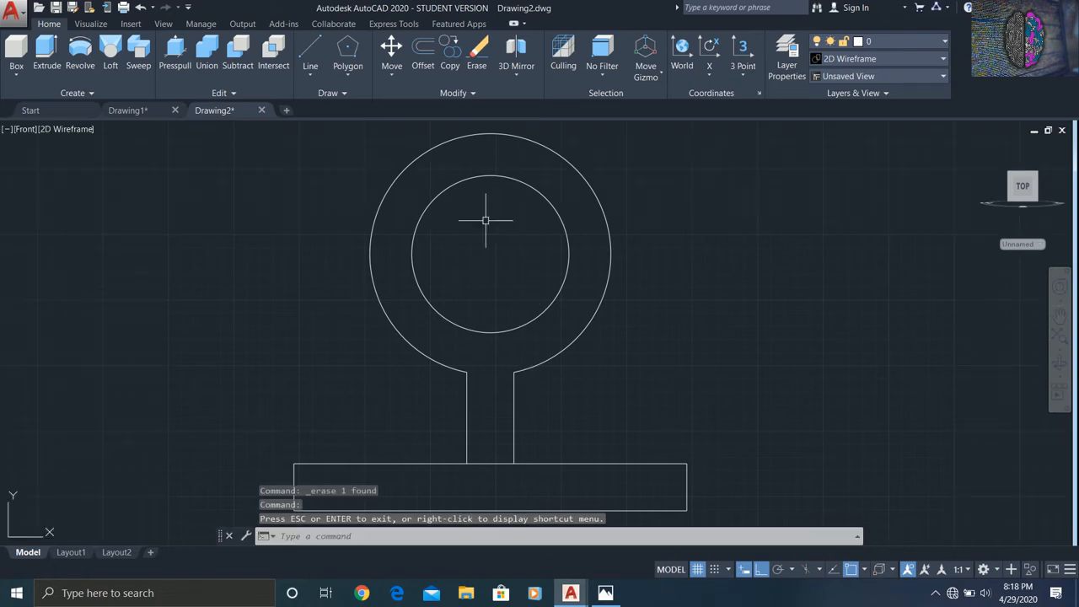
left_click(310, 55)
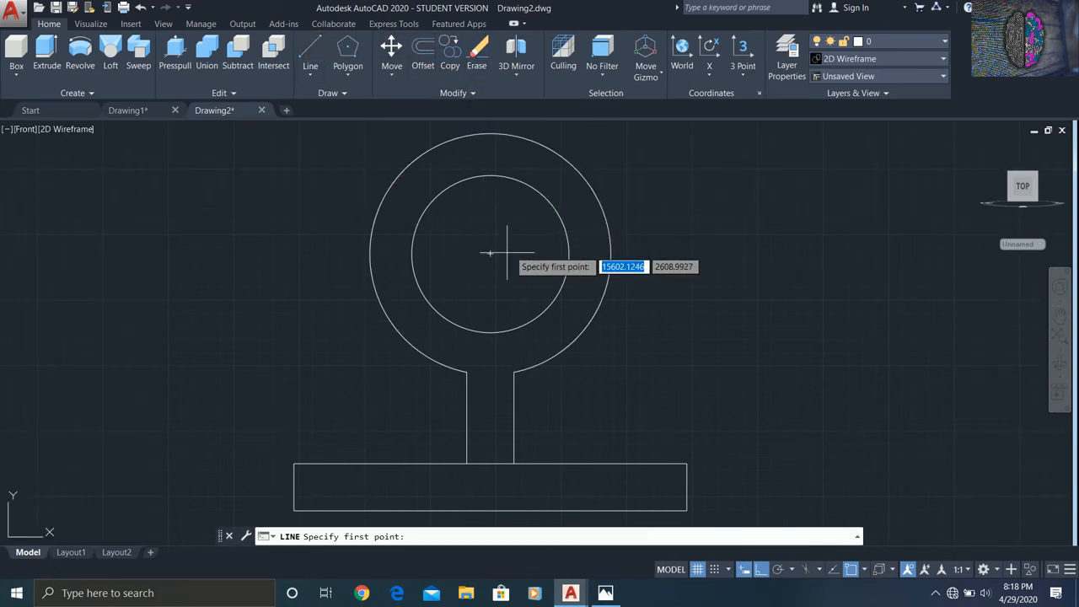
left_click(370, 253)
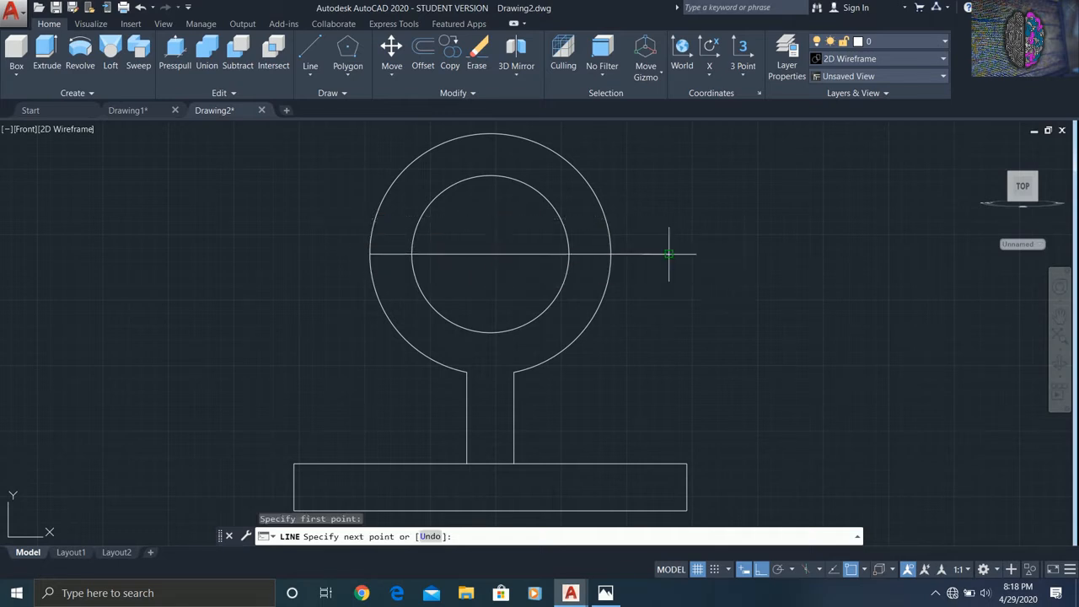
left_click(669, 253)
key("Escape")
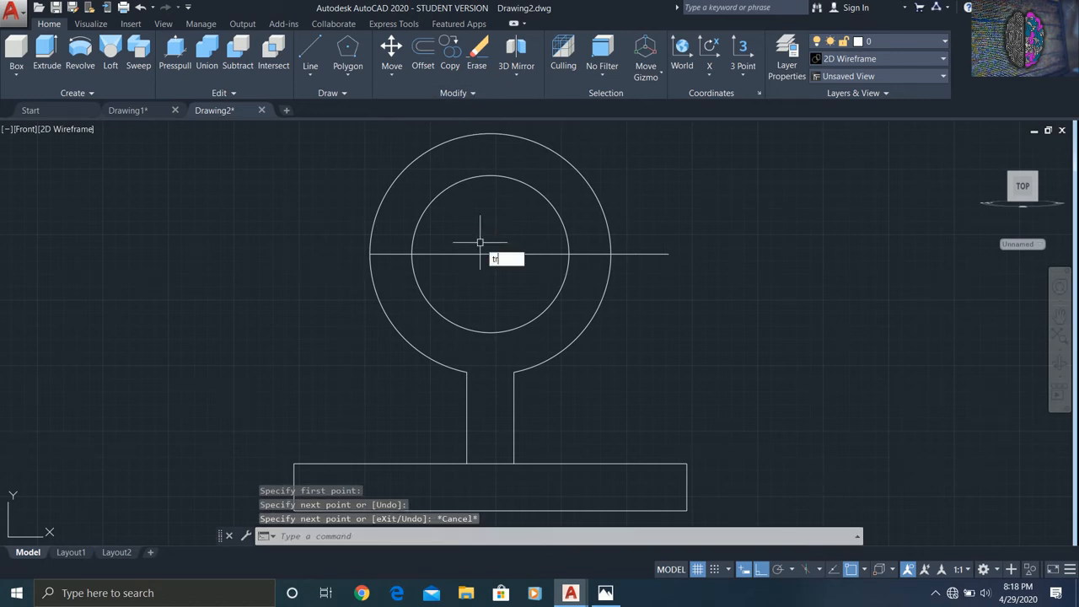
Trim off the upper halves of both circles, using the horizontal line as cutting edge
type("tr")
key("Return")
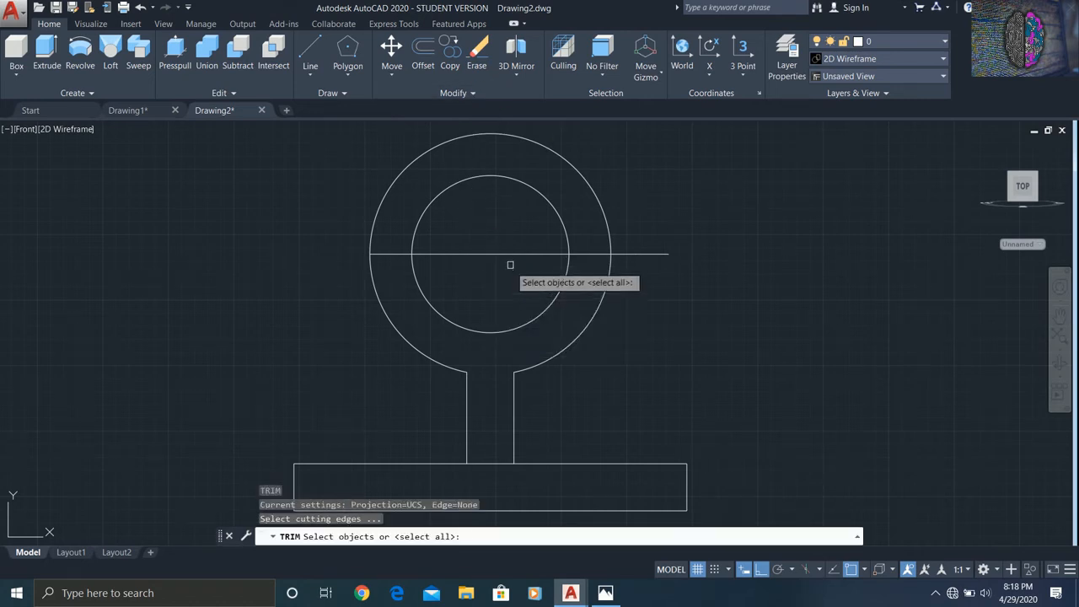
left_click(525, 253)
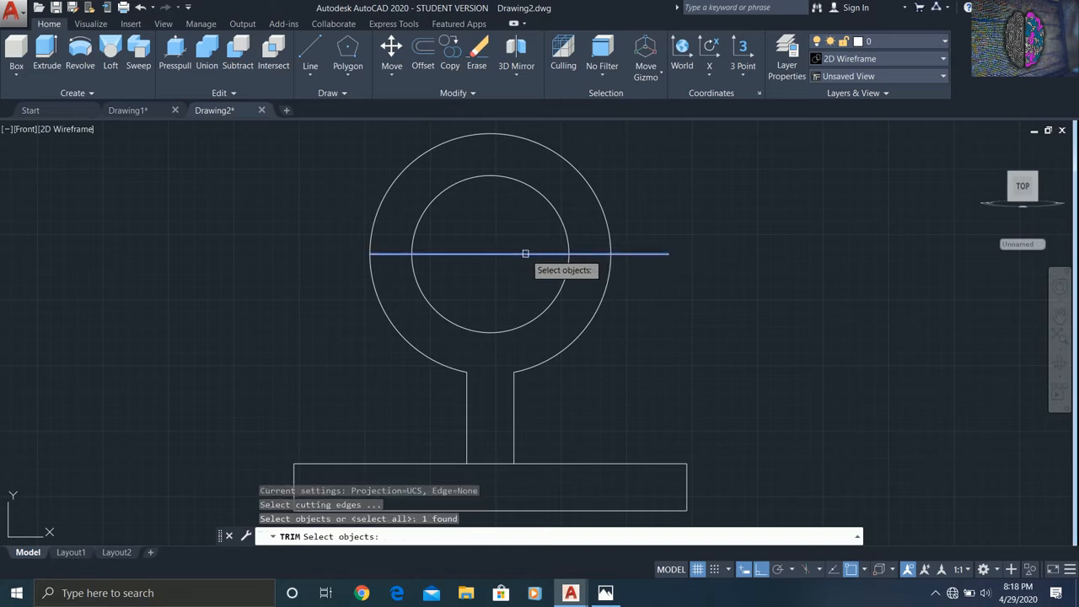
key("Return")
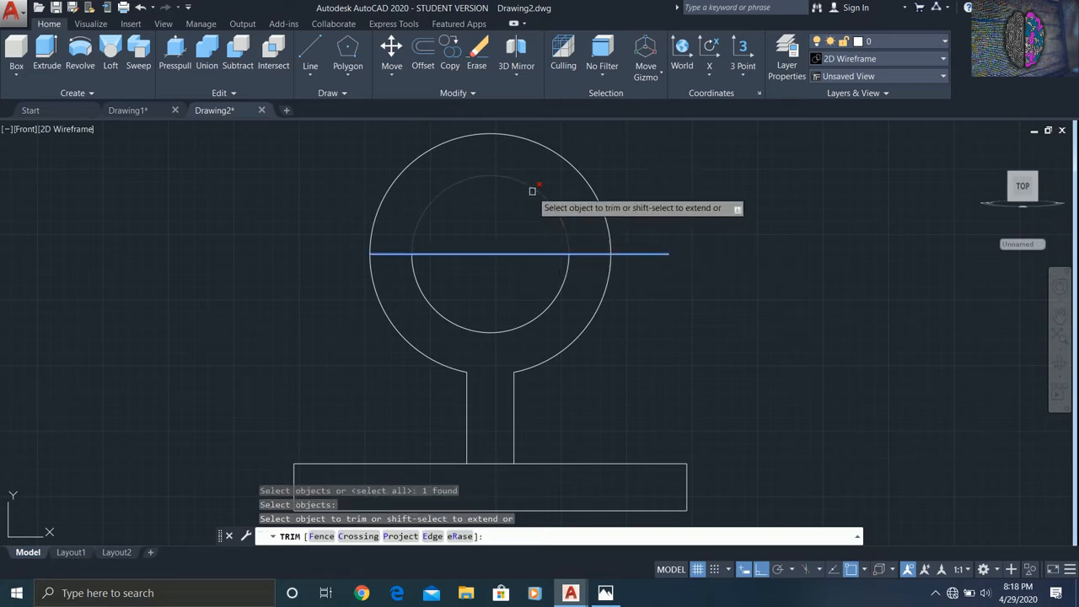
left_click(532, 192)
left_click(558, 155)
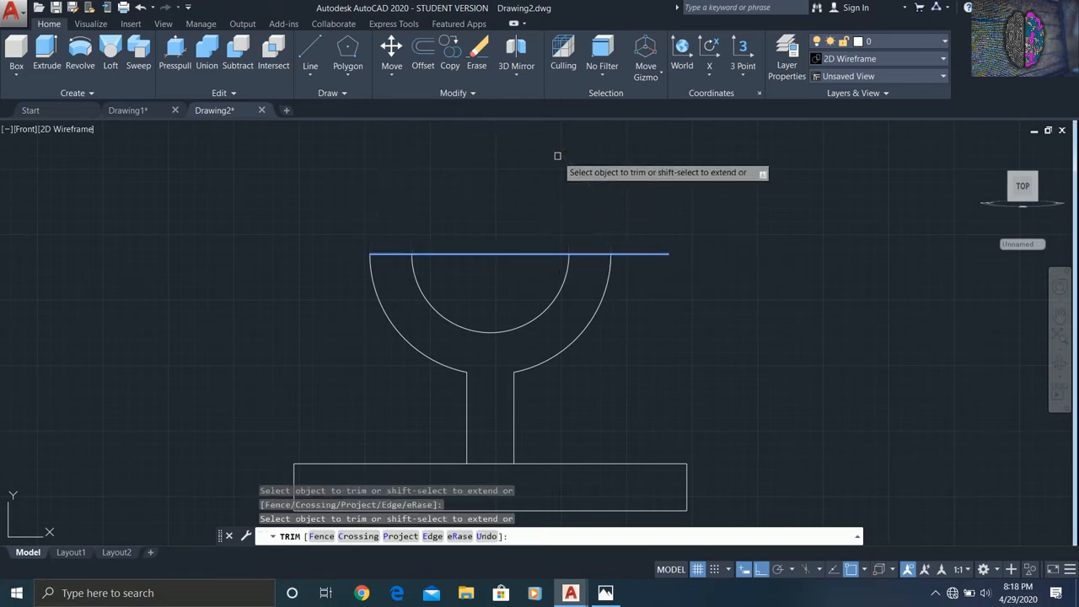
key("Return")
Erase the horizontal cutting line and the base's top edge segment between the web sides
left_click(522, 251)
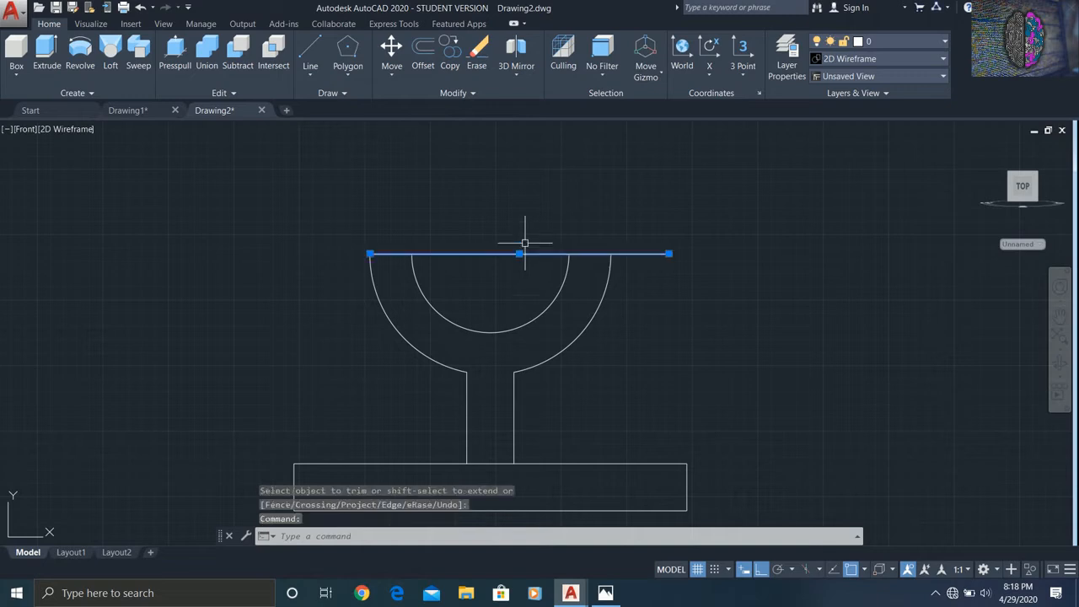
left_click(477, 52)
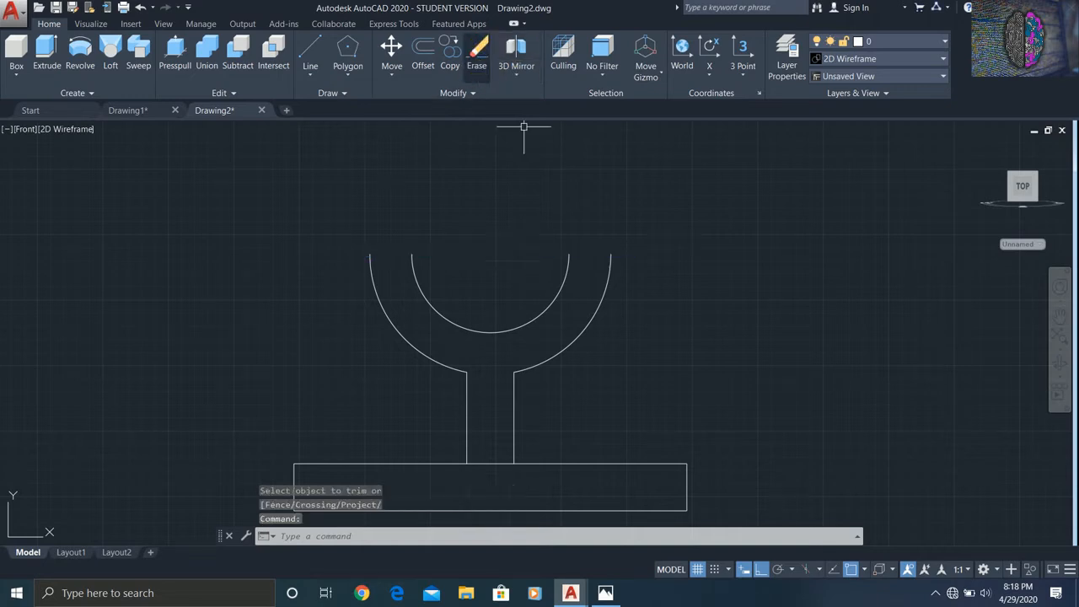
left_click(488, 464)
left_click(477, 52)
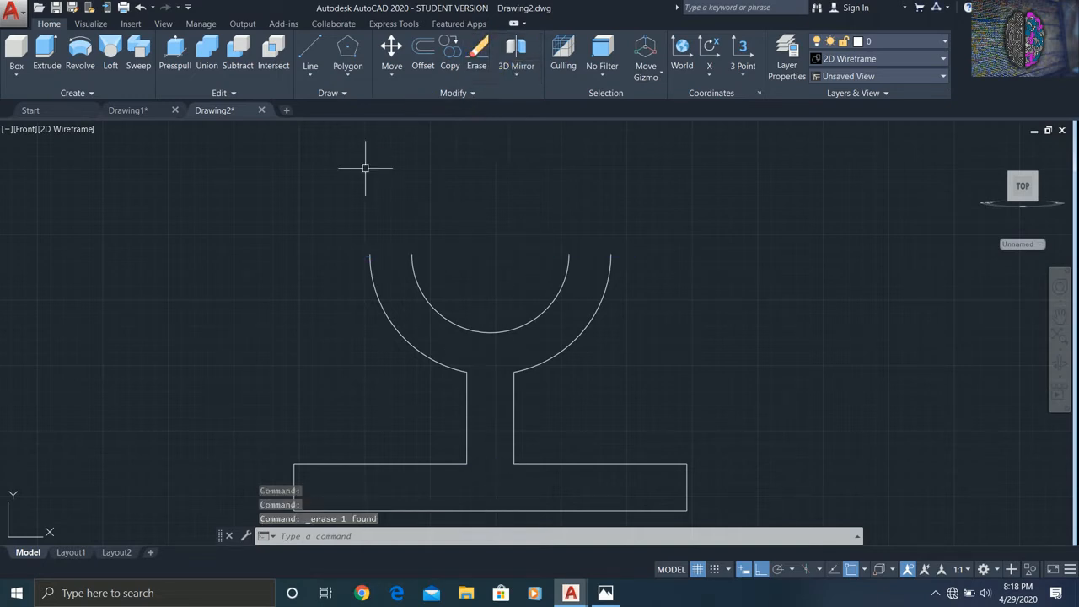
Close both open ends of the cradle with short horizontal lines between the inner and outer arcs
left_click(314, 54)
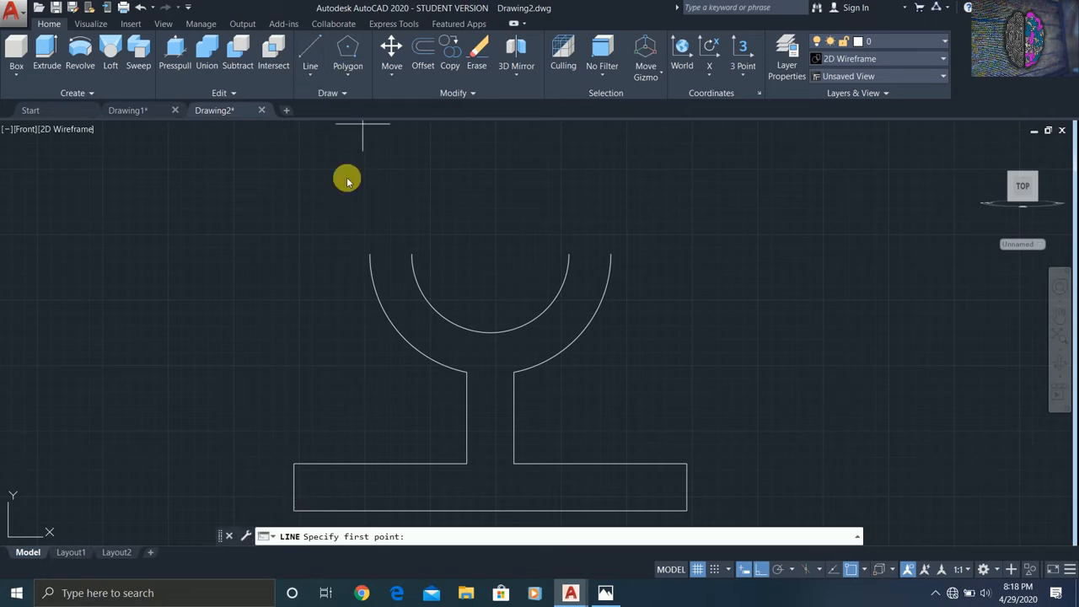
left_click(370, 253)
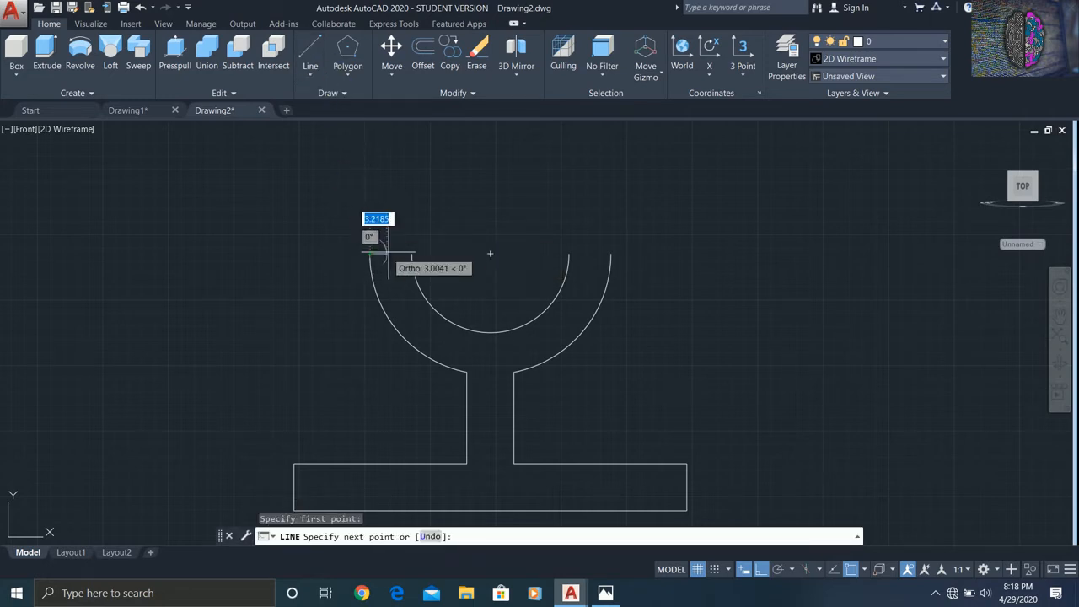
left_click(412, 253)
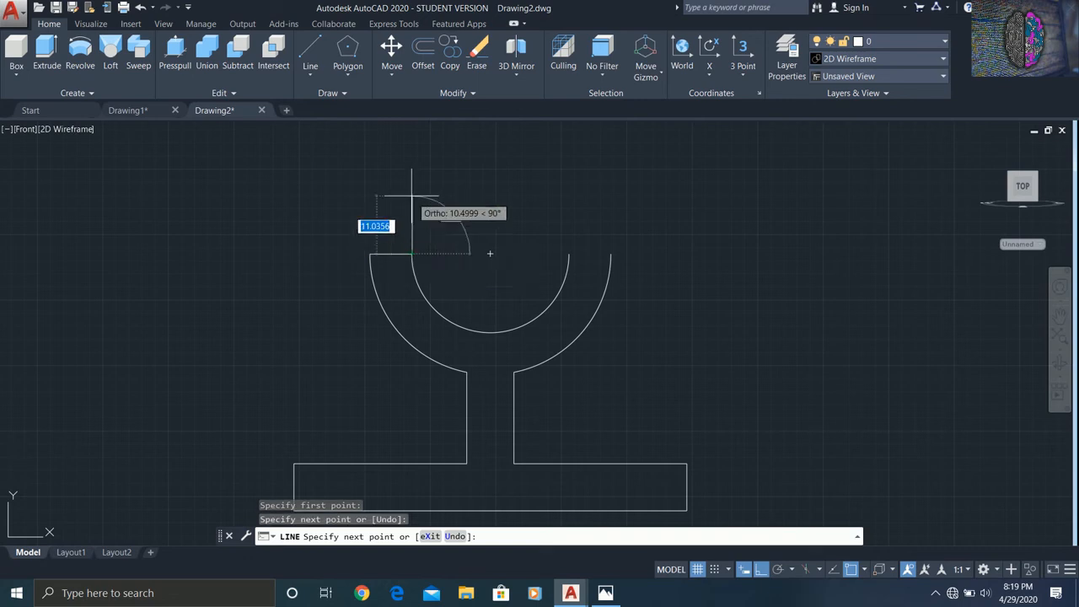
key("Escape")
left_click(320, 54)
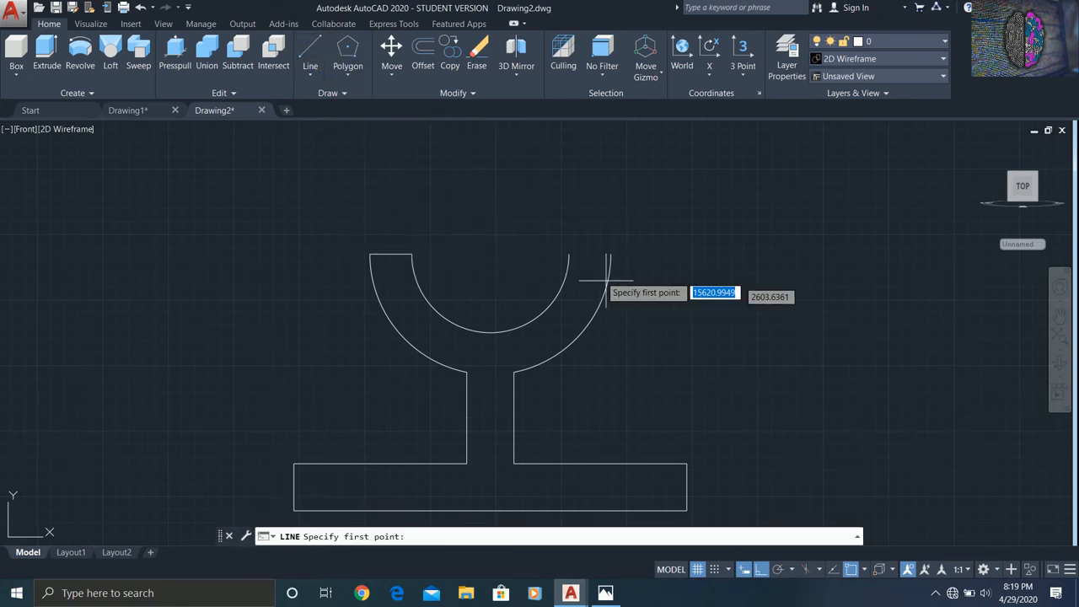
left_click(569, 253)
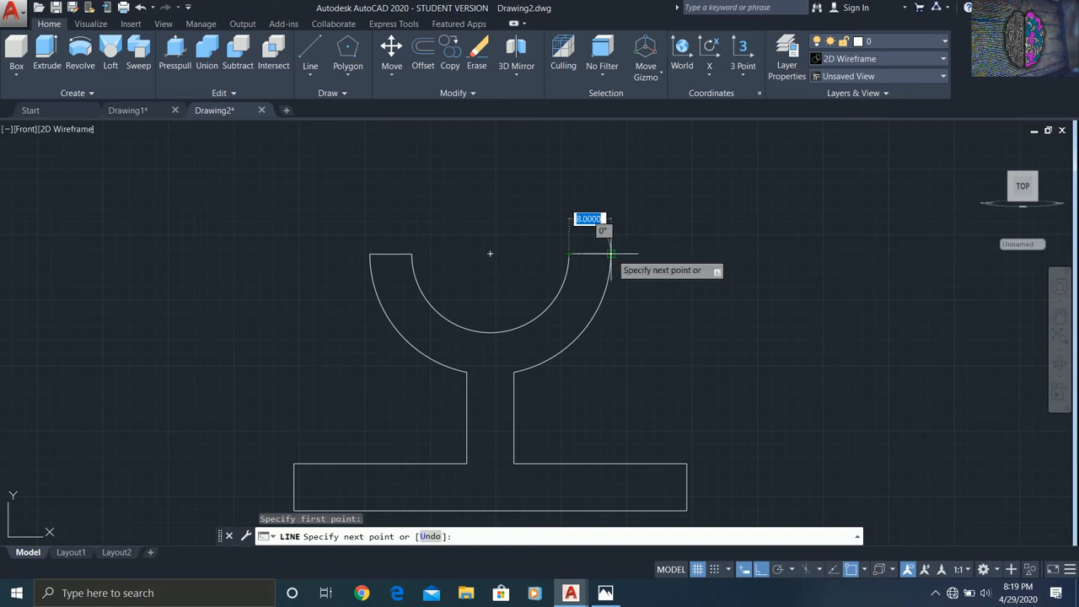
left_click(610, 253)
key("Escape")
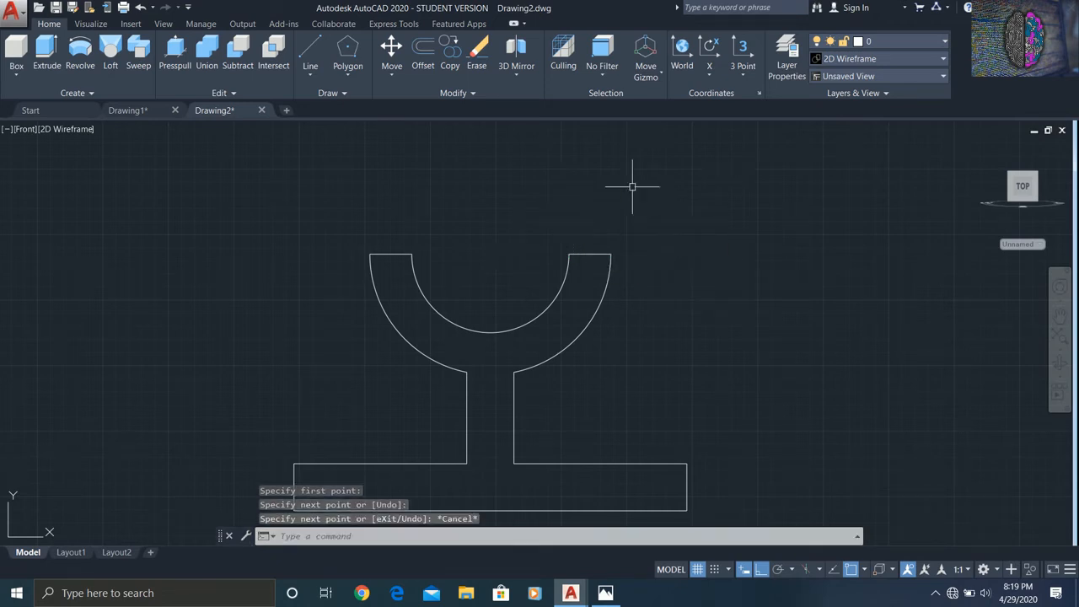
Join all lines and arcs of the bracket profile into one polyline
left_click(170, 221)
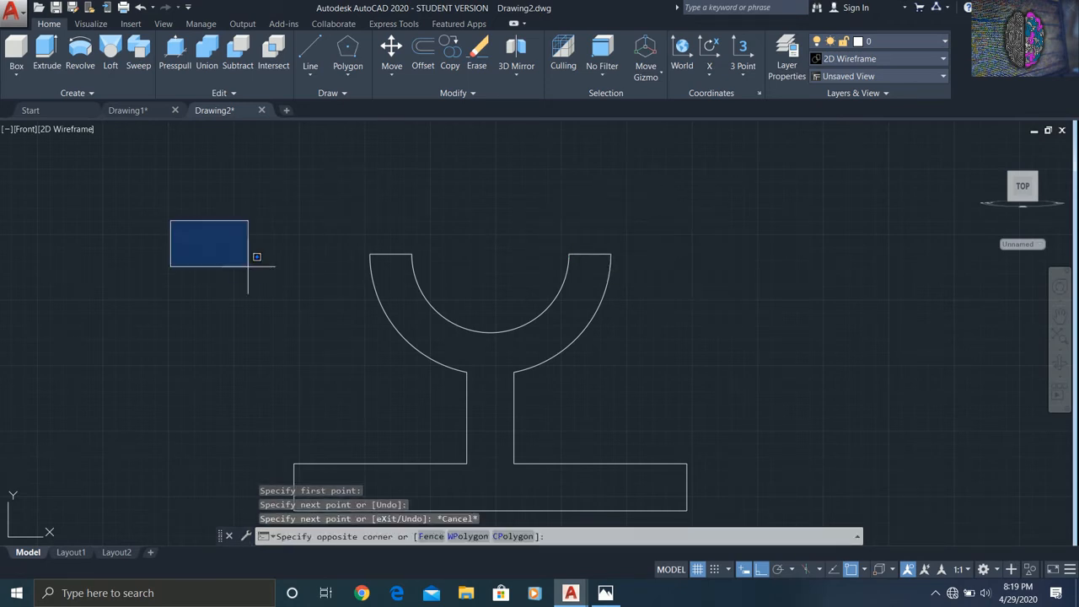
left_click(754, 520)
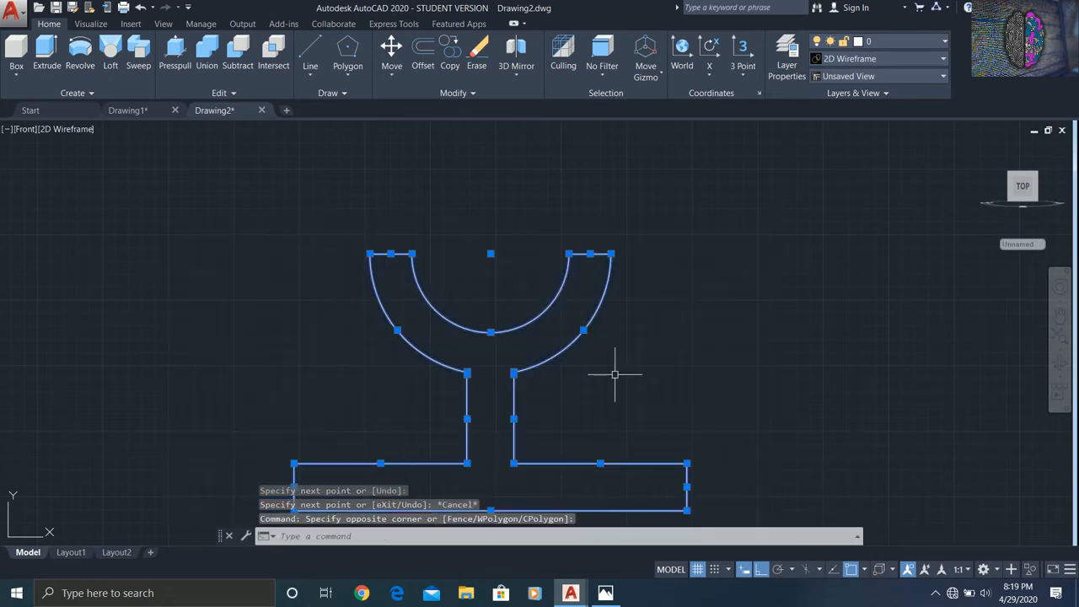
type("jo")
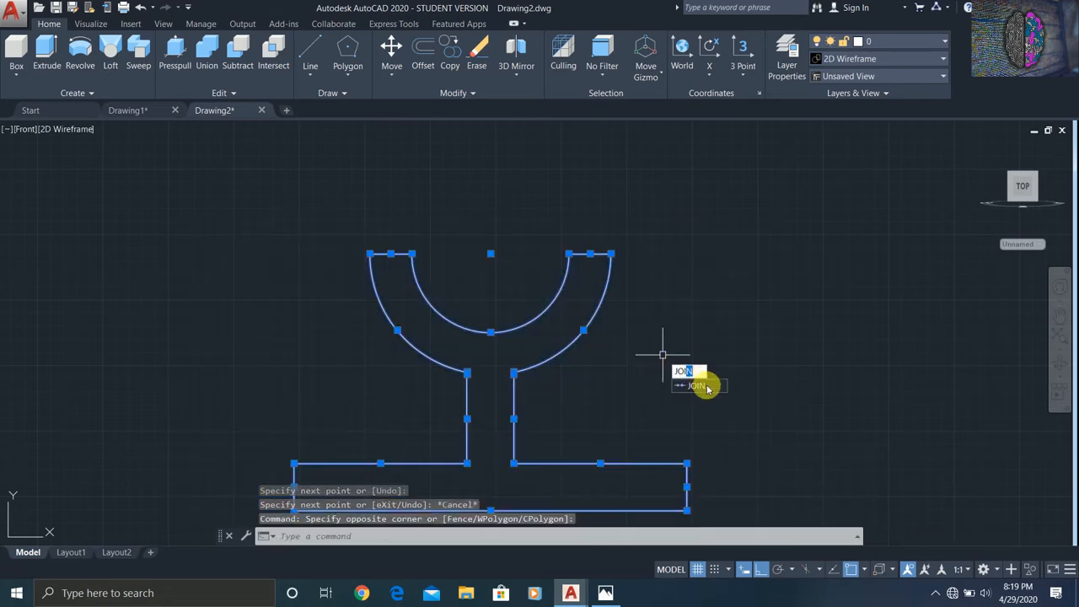
left_click(706, 386)
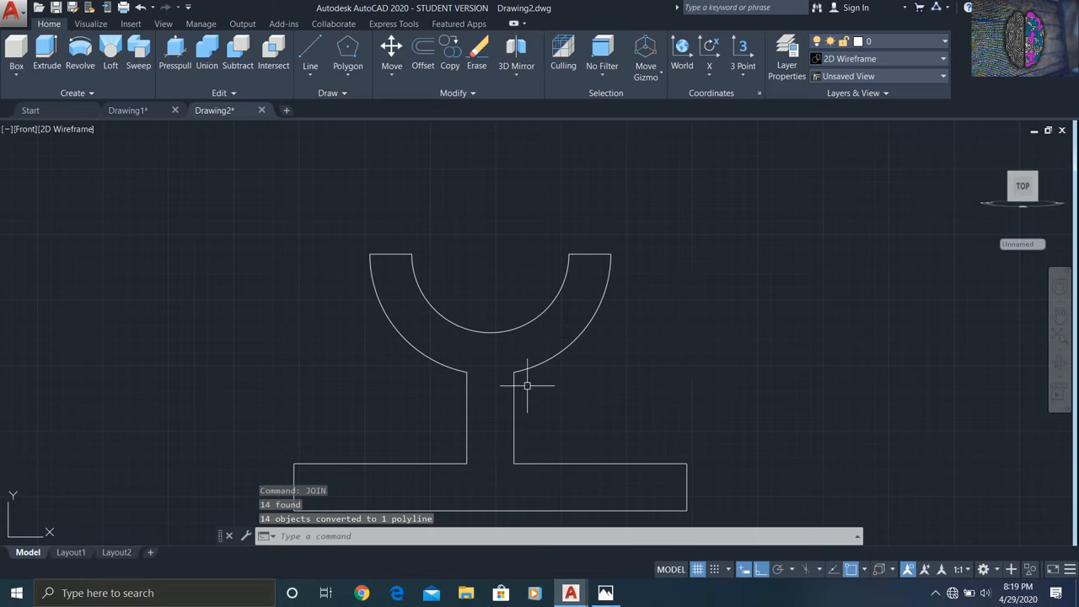
Presspull the area inside the joined bracket profile to a depth of 52, the base width given in the reference image
left_click(1059, 364)
left_click_drag(835, 362, 642, 435)
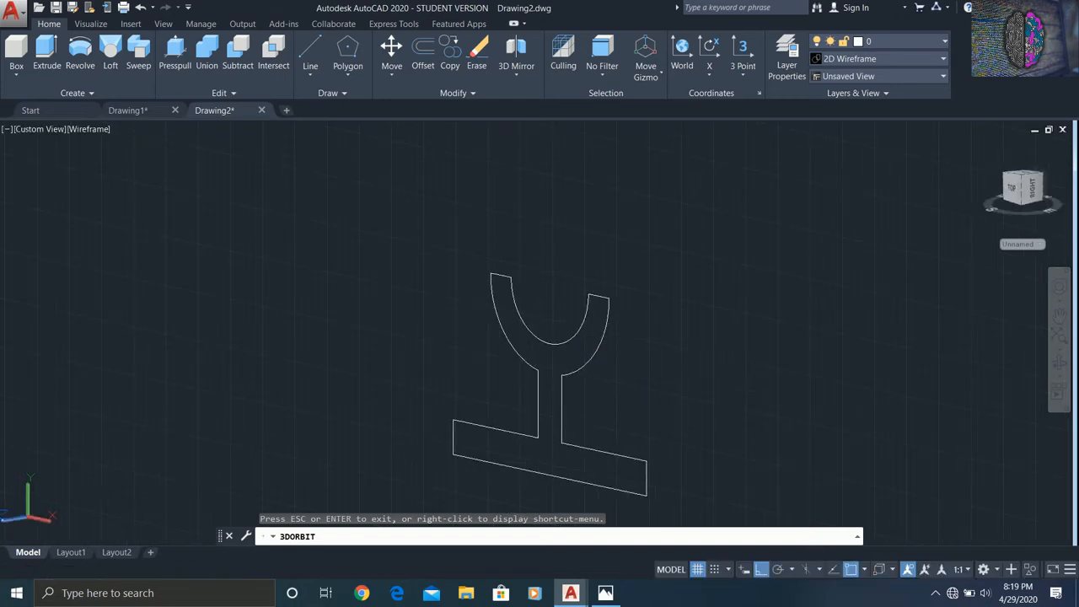
key("Escape")
left_click(171, 59)
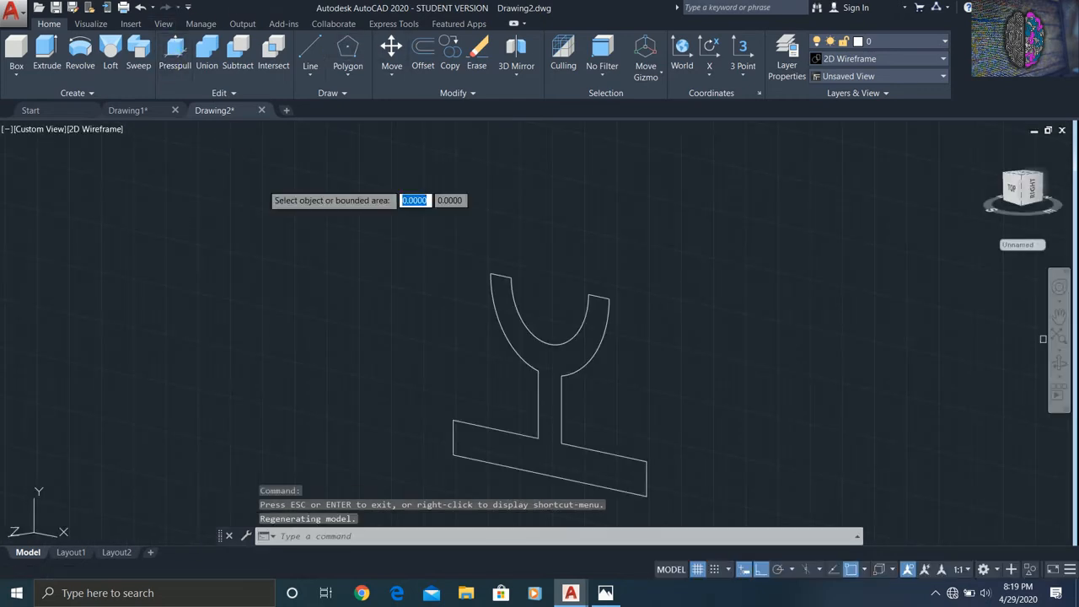
left_click(550, 395)
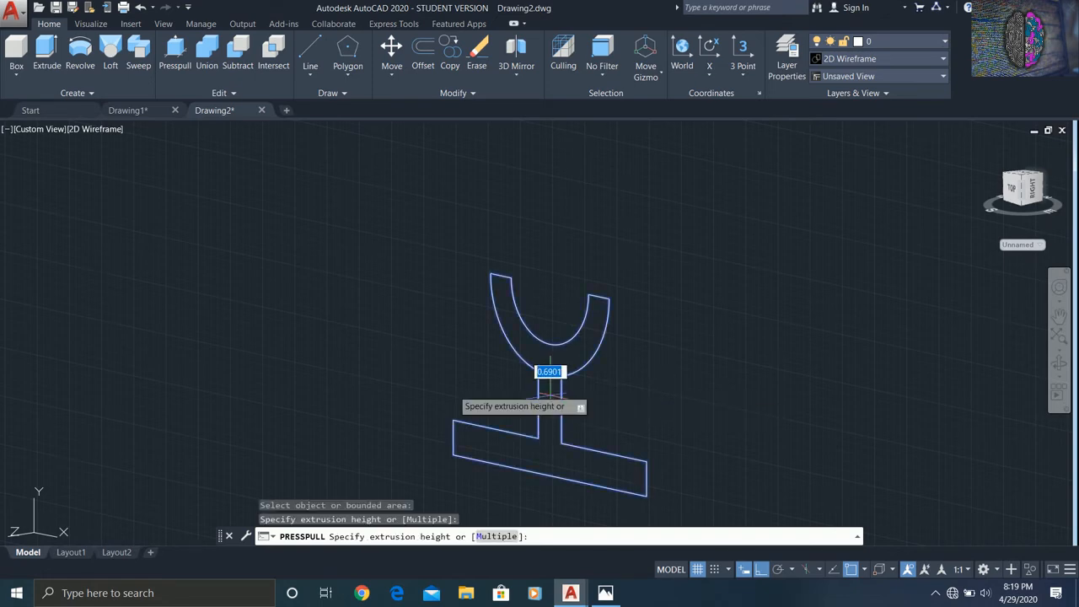
left_click(605, 592)
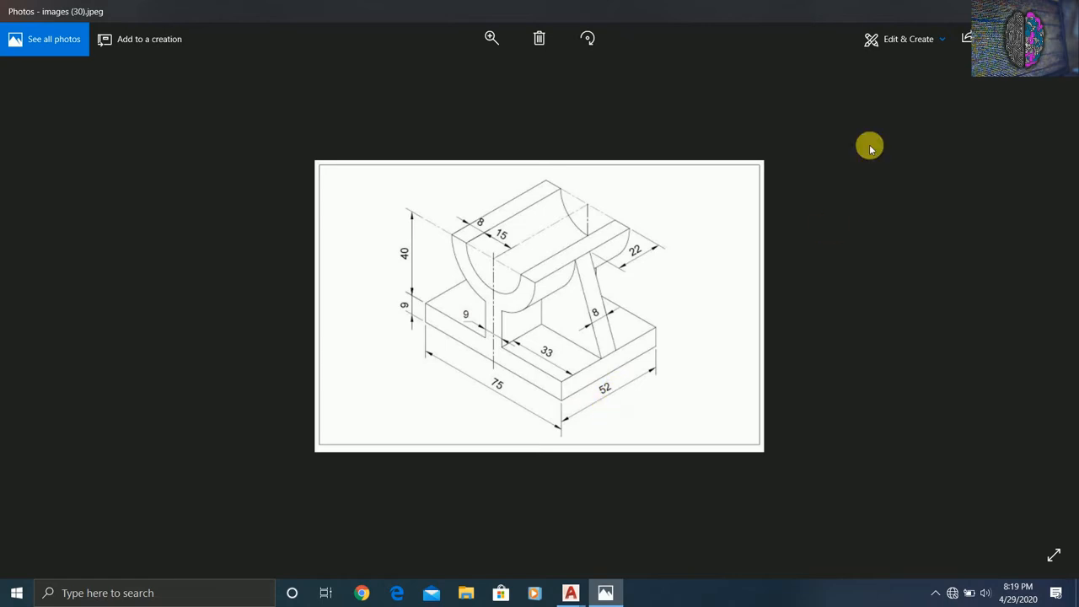
key("alt+Tab")
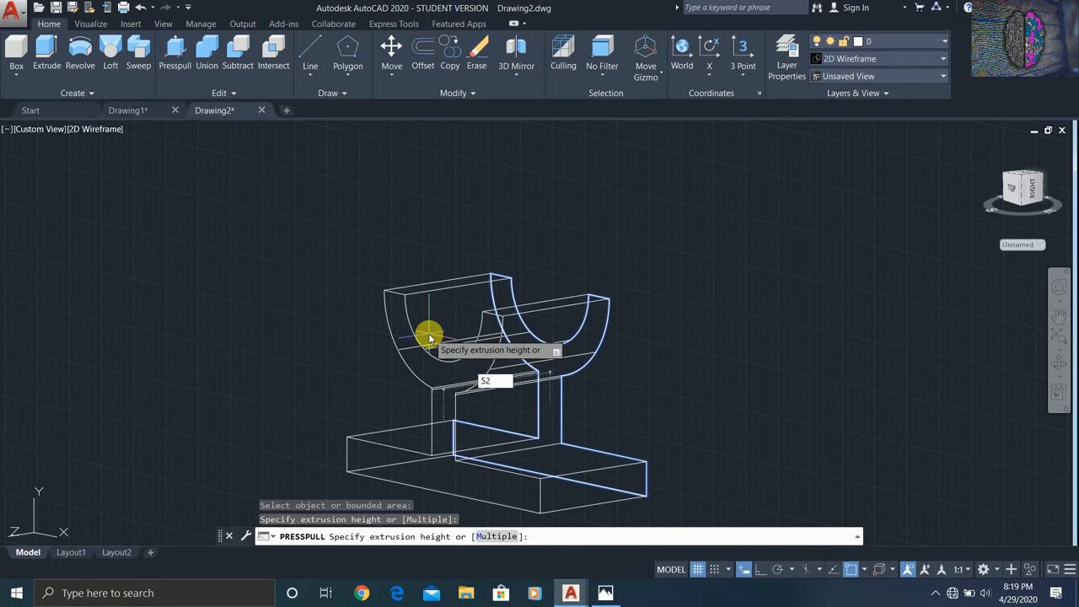
key("Return")
middle_click_drag(429, 334, 523, 403, "shift")
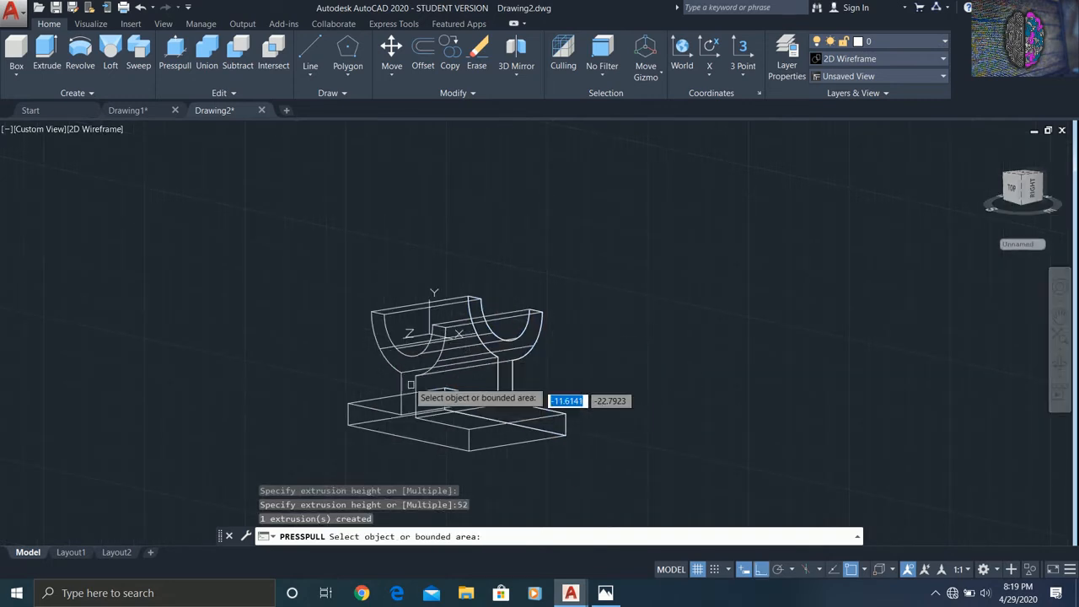
scroll(410, 376, "up", 2)
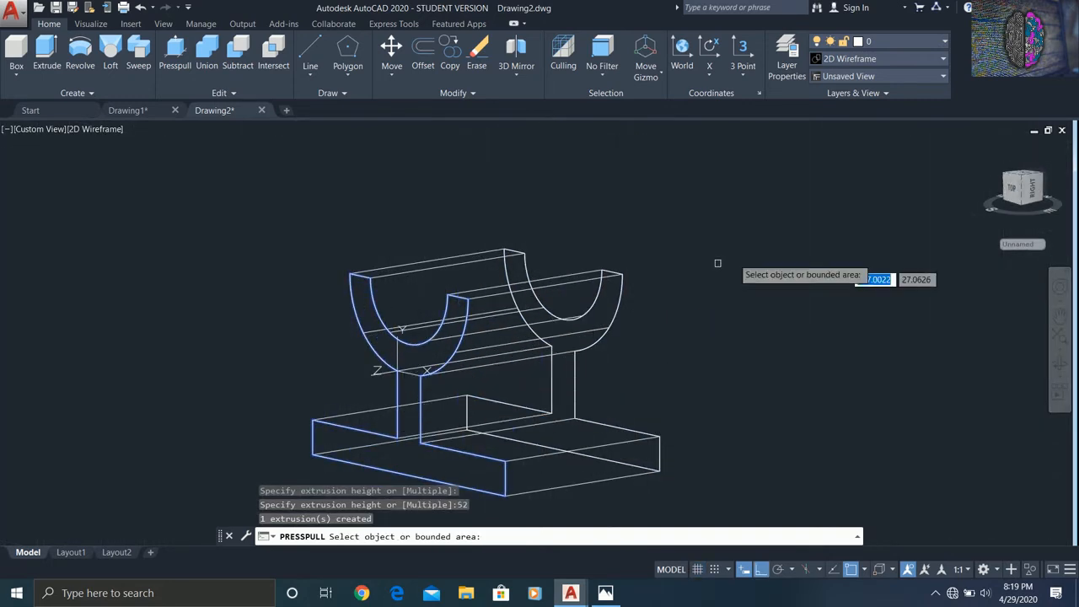
key("Return")
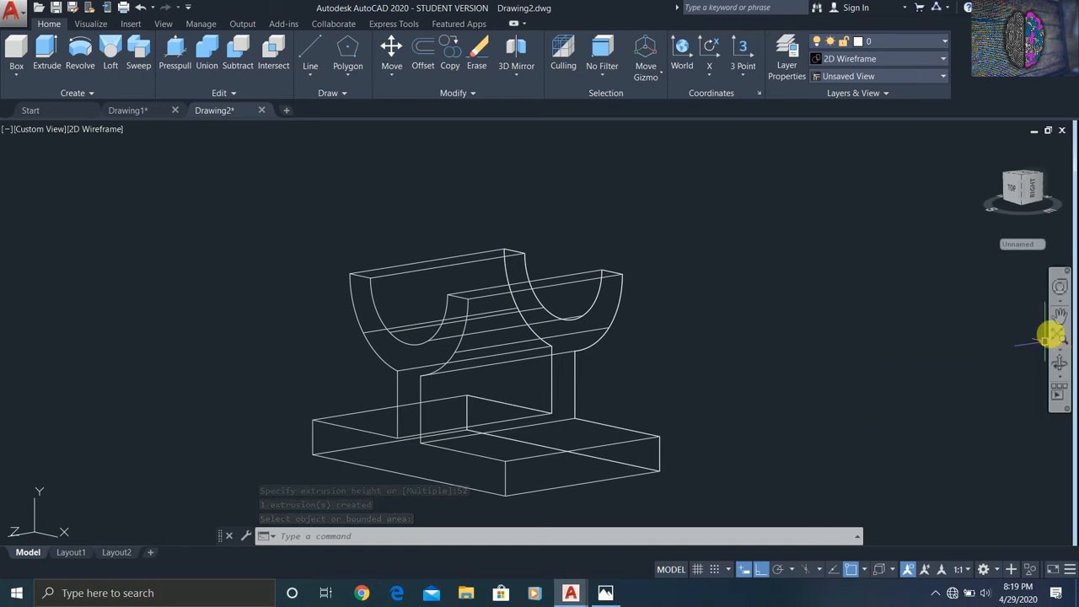
Draw a 22-long line from the base's rear top corner forward along its top side edge, using the reference image's offset
left_click(1060, 319)
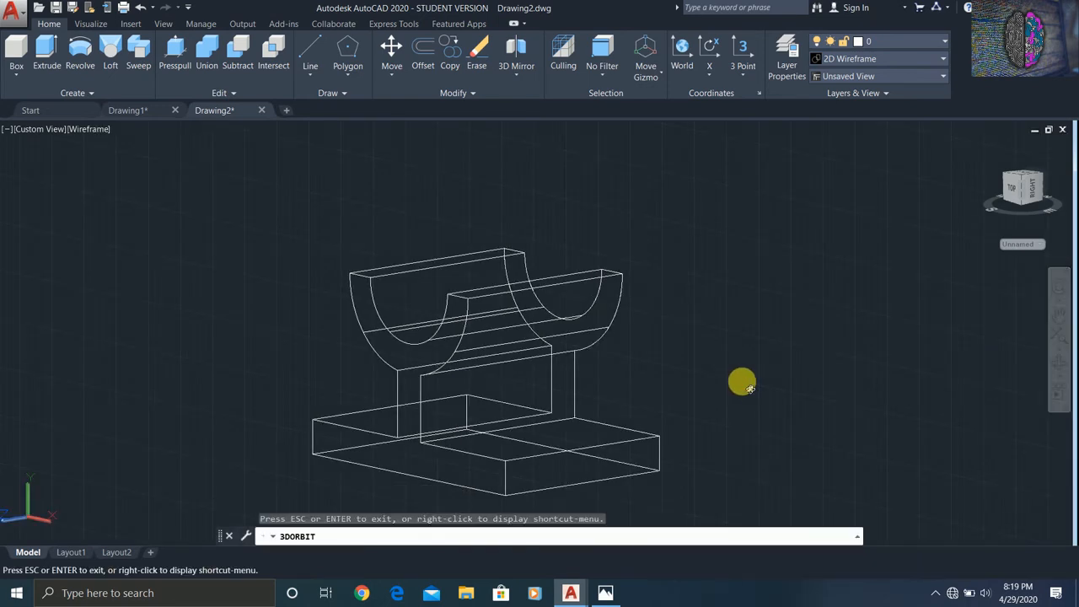
left_click_drag(739, 380, 742, 403)
key("Escape")
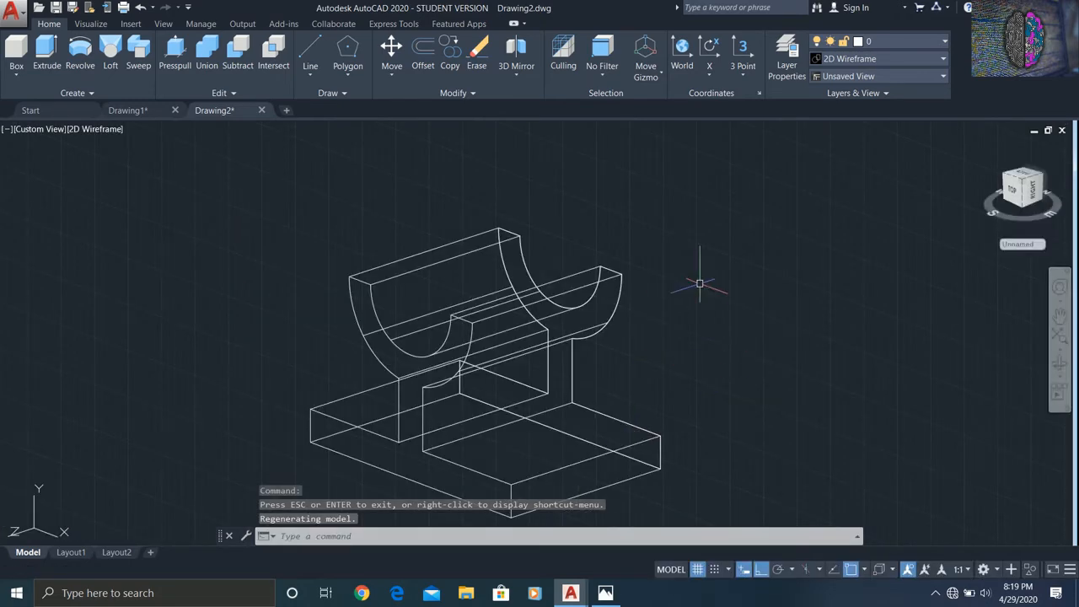
left_click(310, 55)
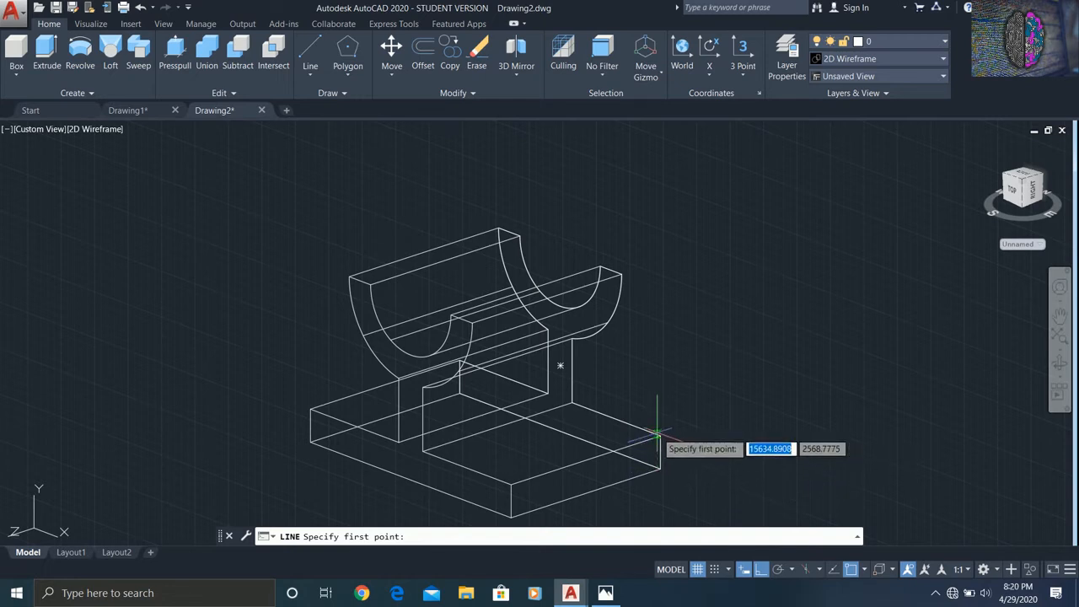
left_click(660, 436)
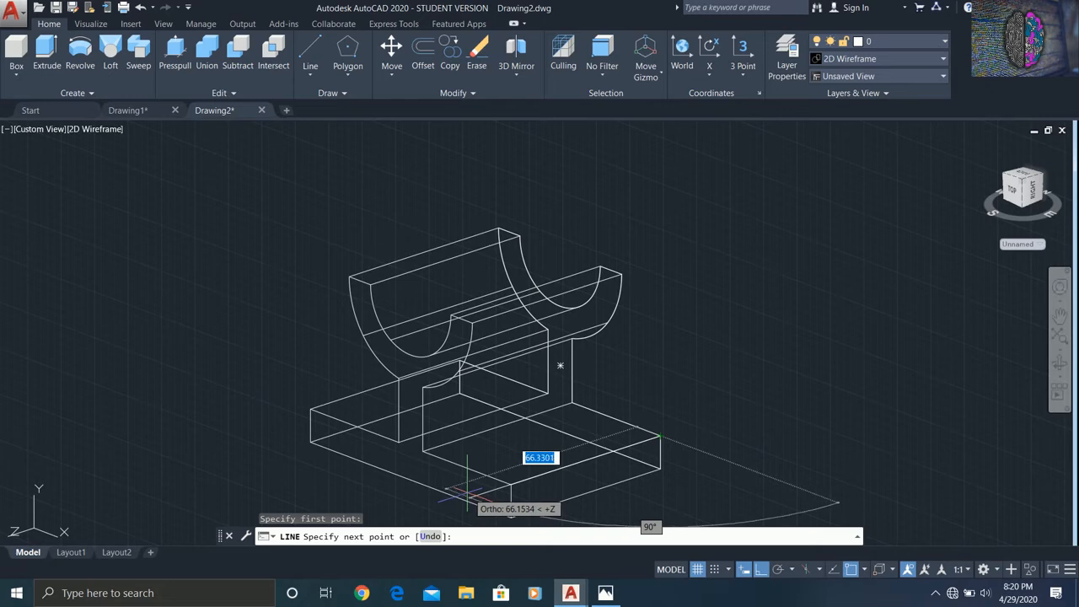
left_click(606, 593)
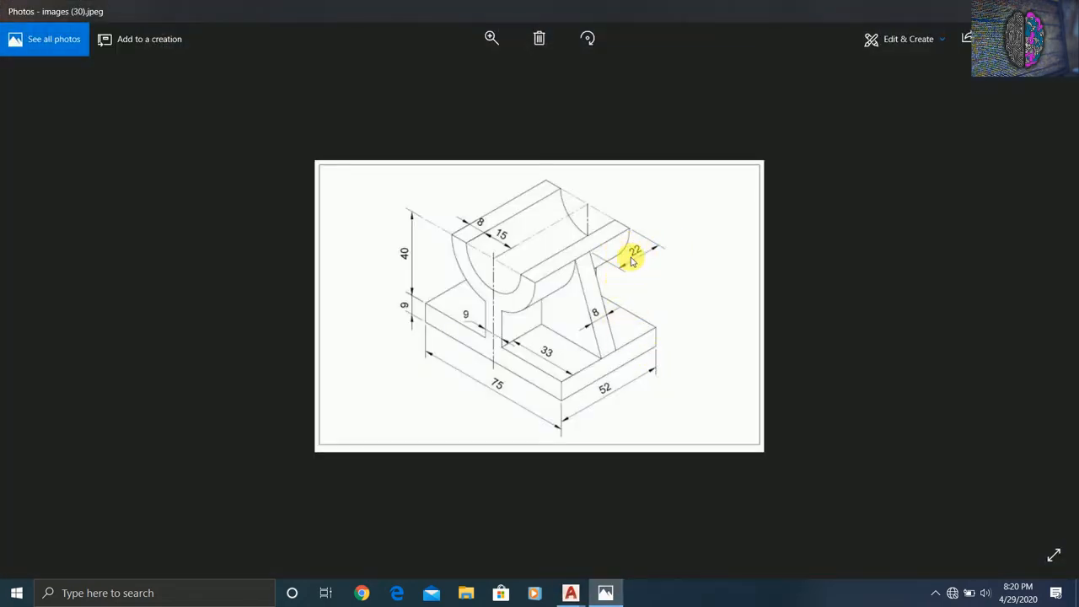
key("alt+Tab")
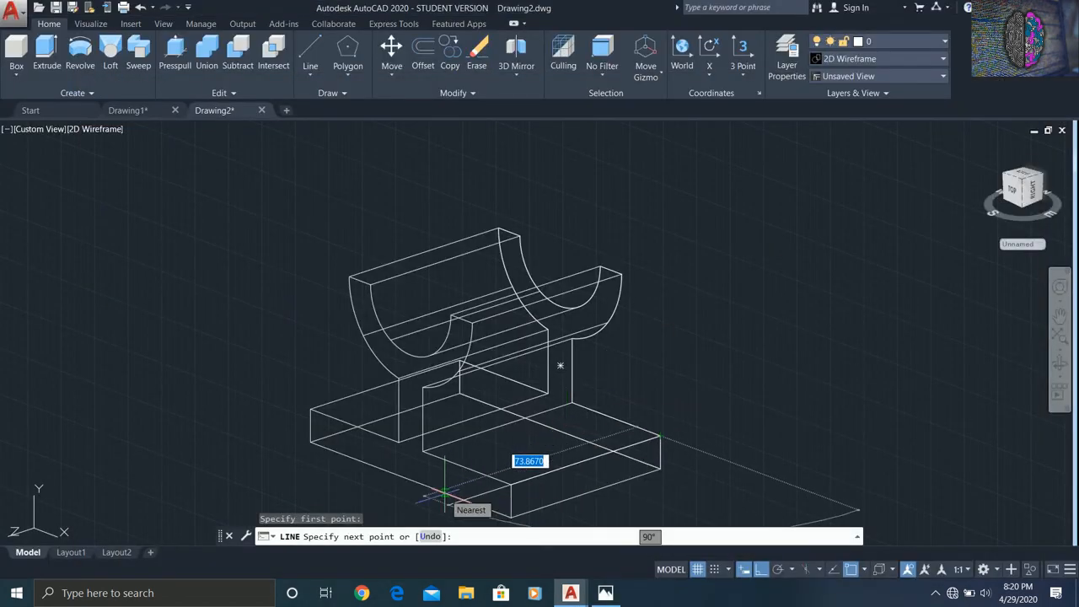
type("2")
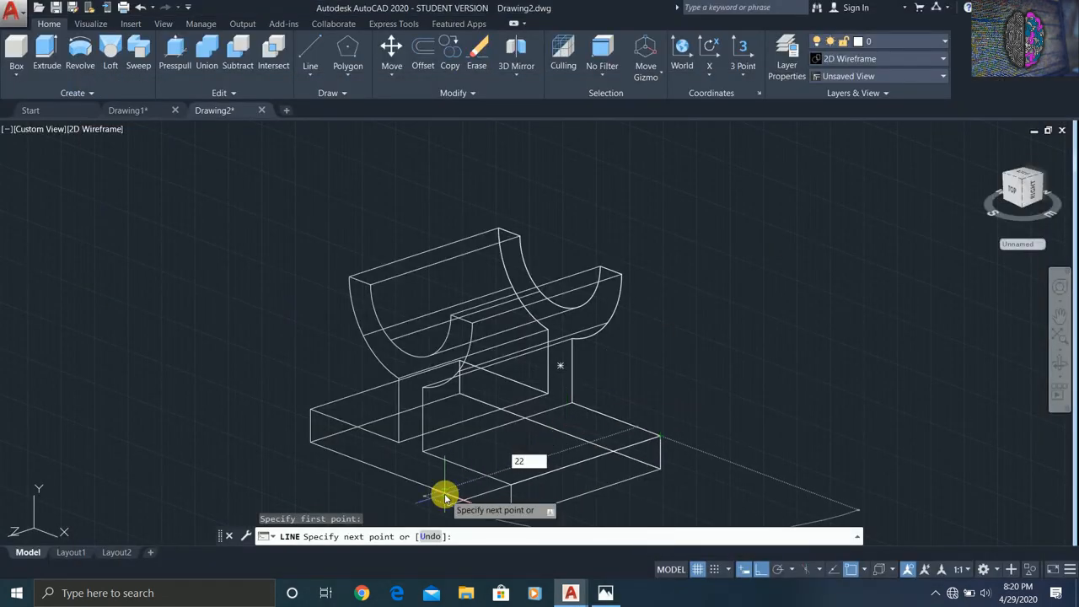
type("2")
key("Return")
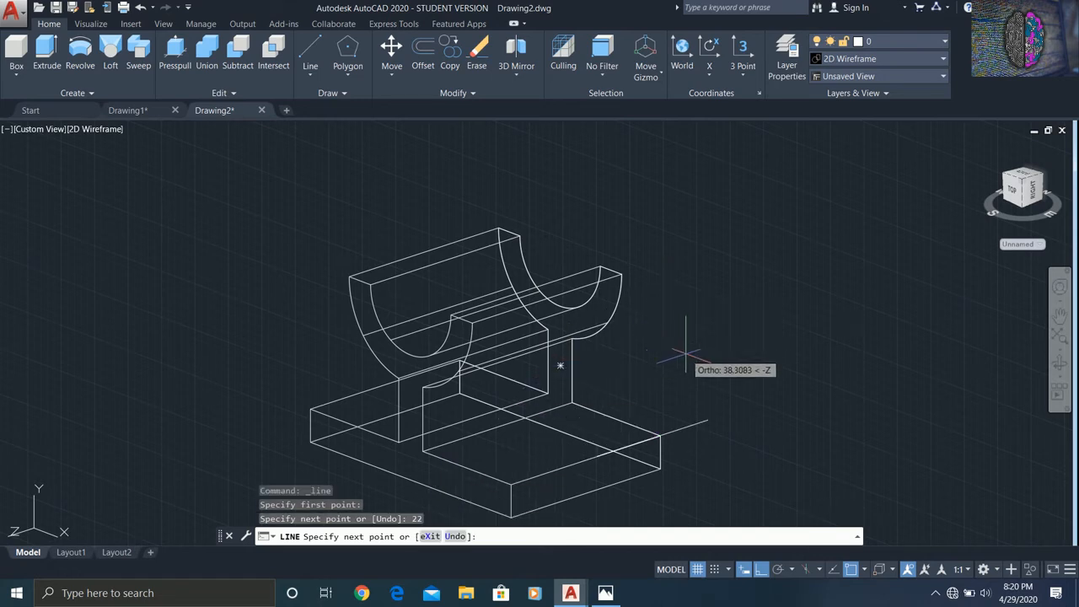
key("Escape")
Draw a 22-long line forward from the cradle's rear inner top corner and continue it down to the end of the 22-long base line
left_click(319, 51)
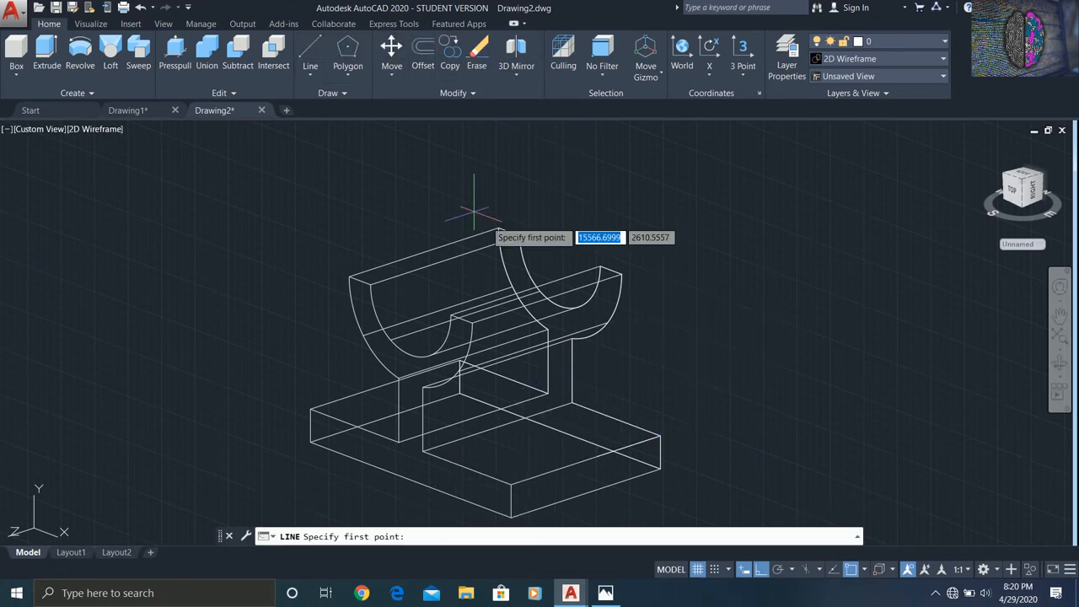
left_click(602, 268)
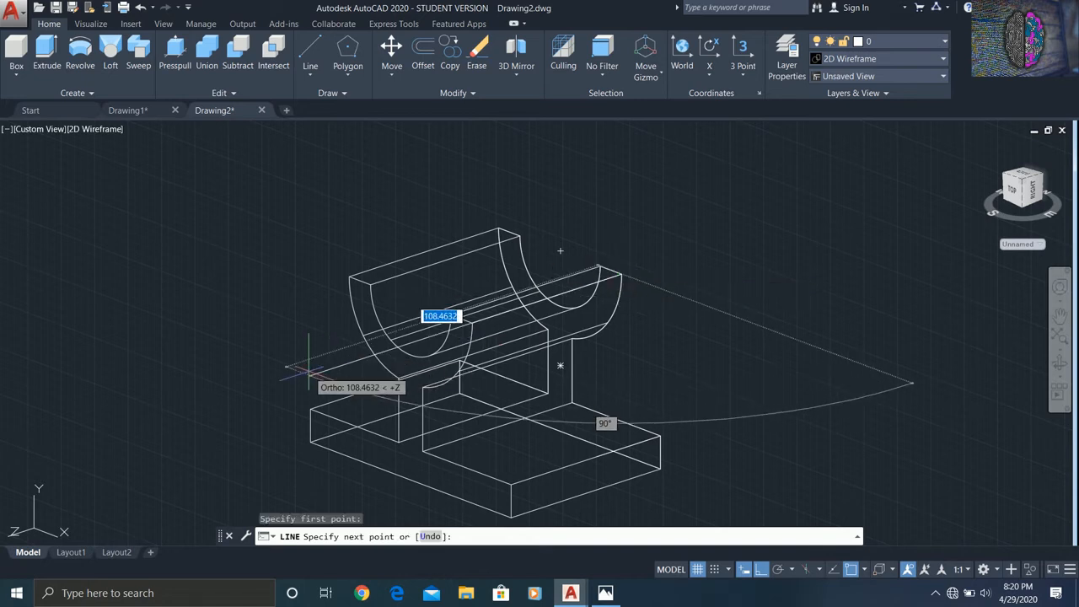
type("22")
key("Return")
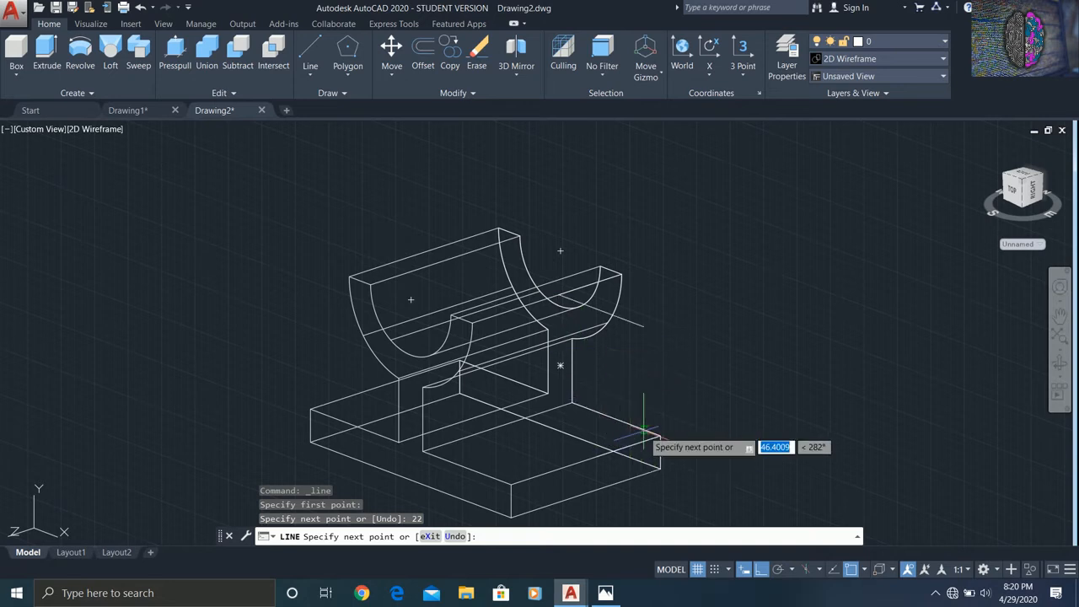
scroll(581, 445, "up", 4)
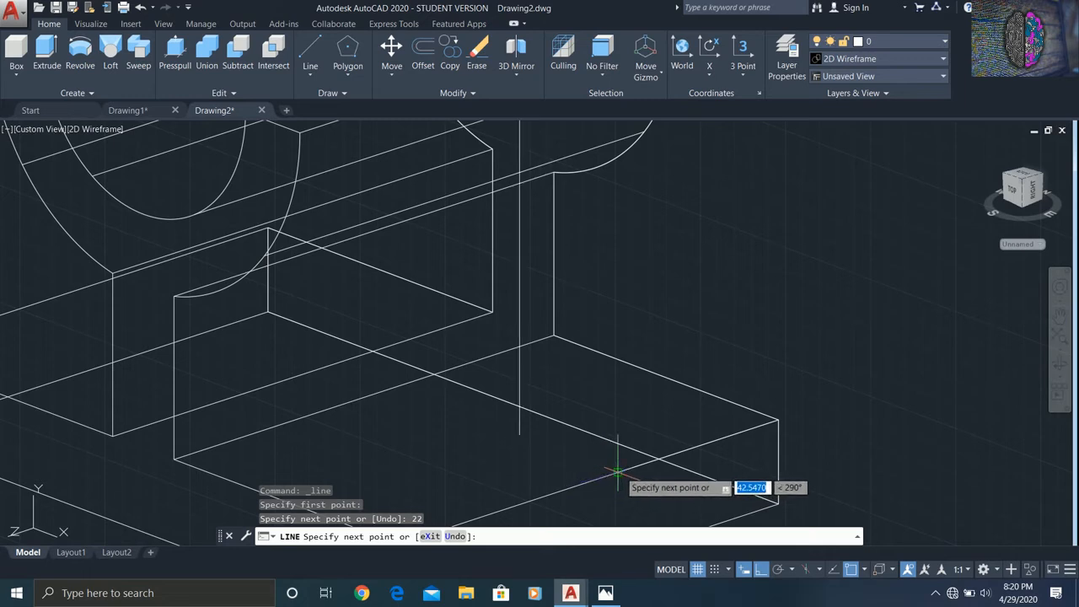
left_click(618, 474)
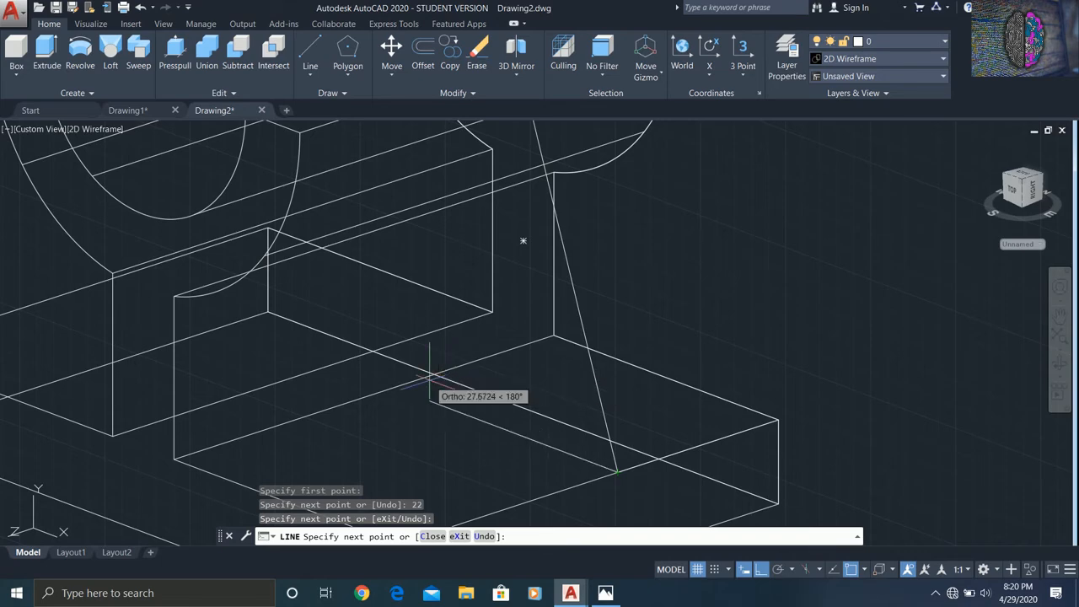
Continue the line 33 across the base's top face to the web, taking the length from the reference image
left_click(603, 591)
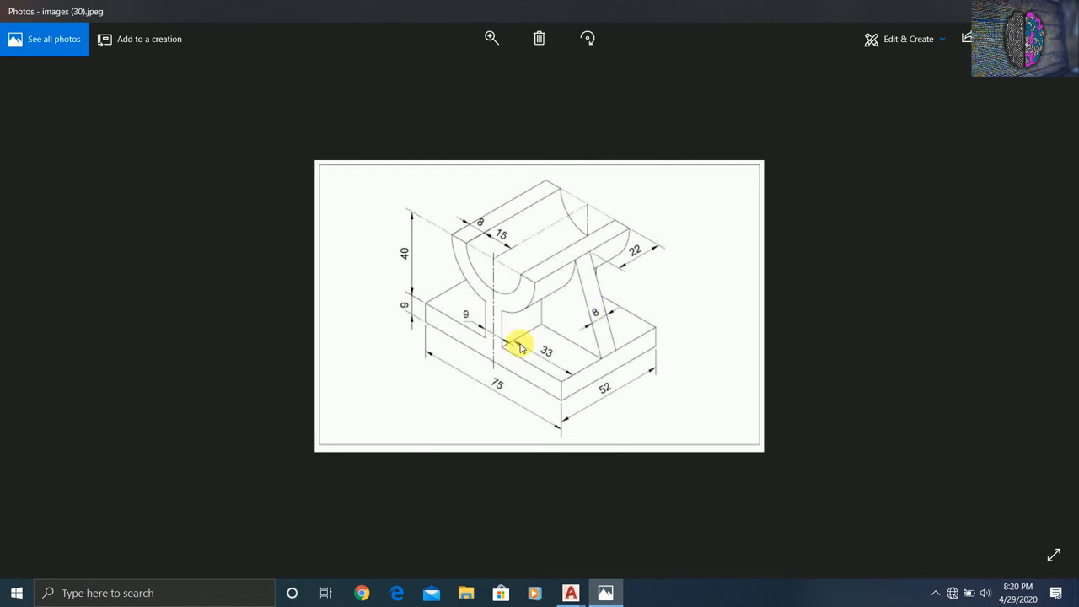
left_click(605, 592)
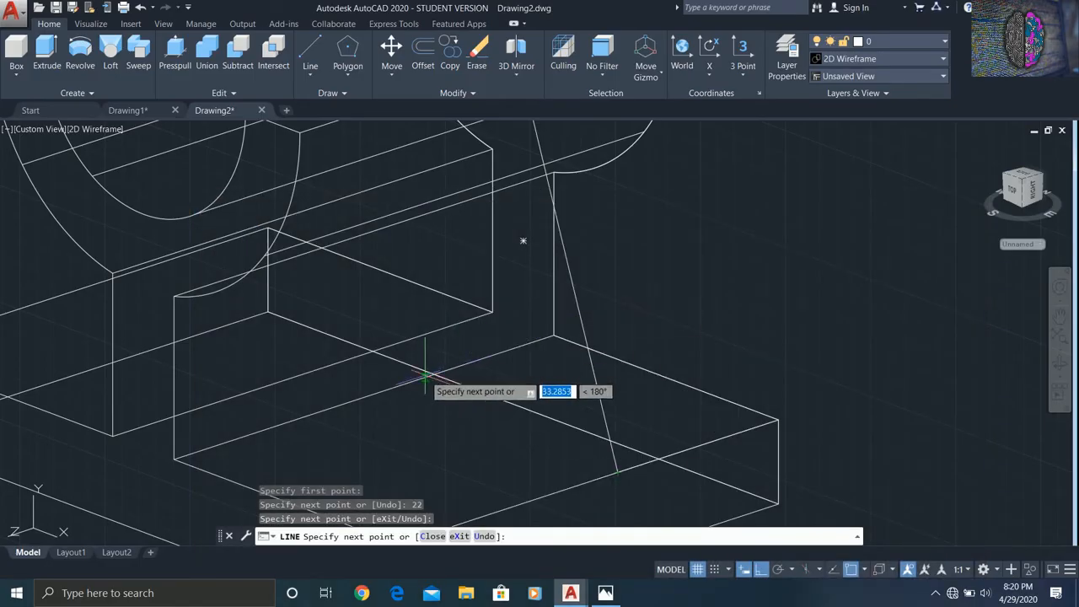
type("33")
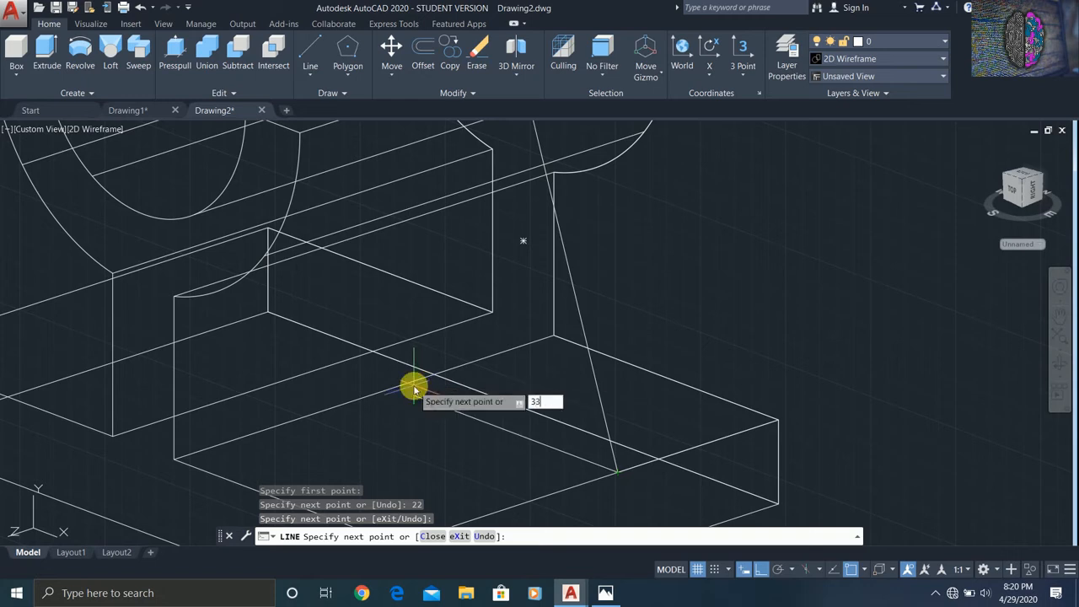
key("Return")
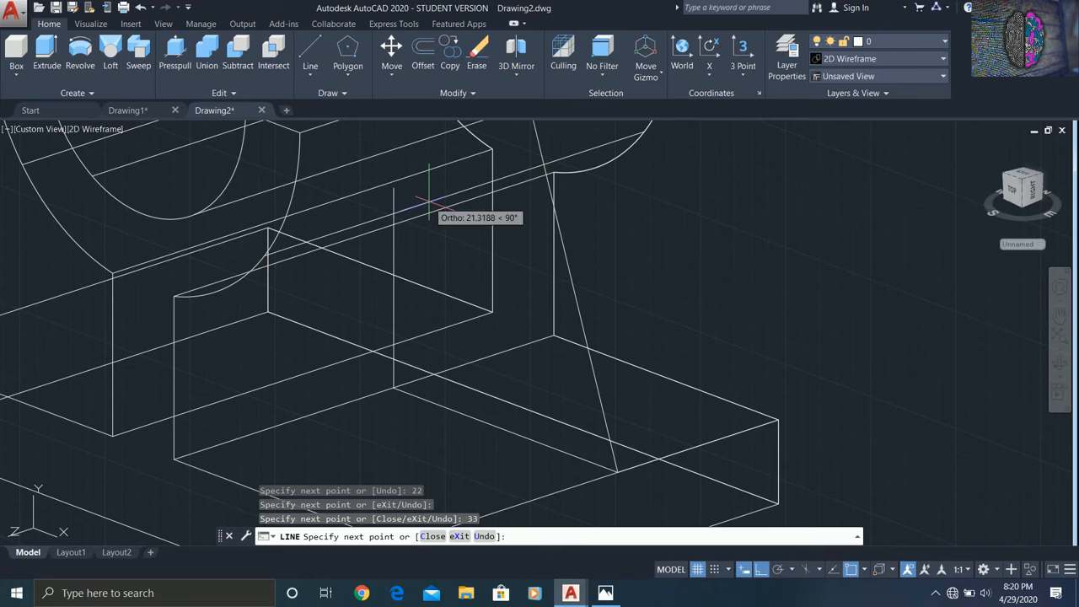
Try to trim the overshooting end of the web's vertical line against the cradle's lower edge
key("Escape")
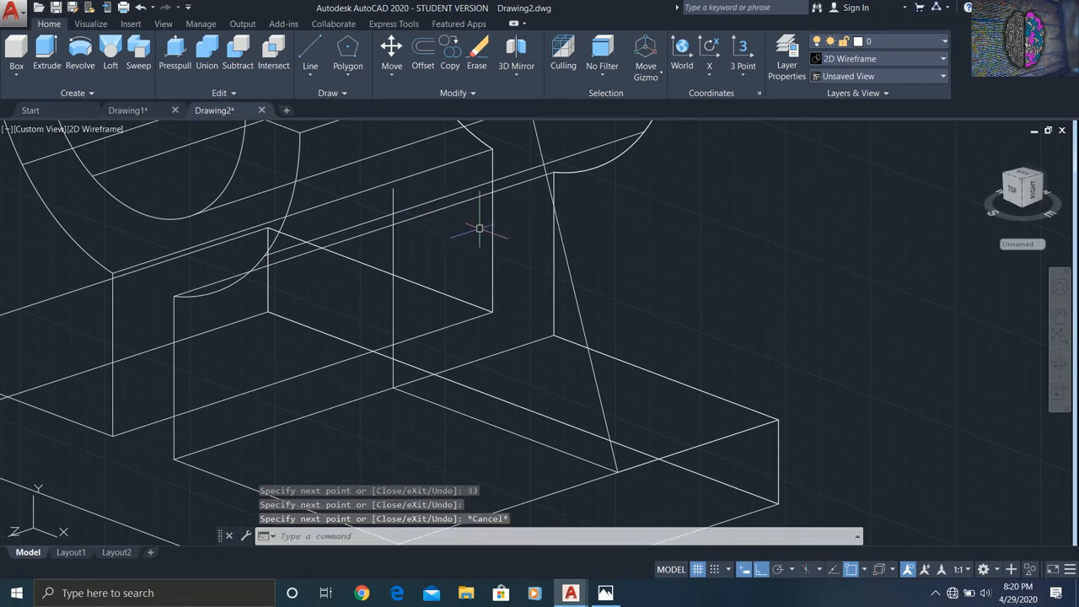
scroll(382, 195, "up", 4)
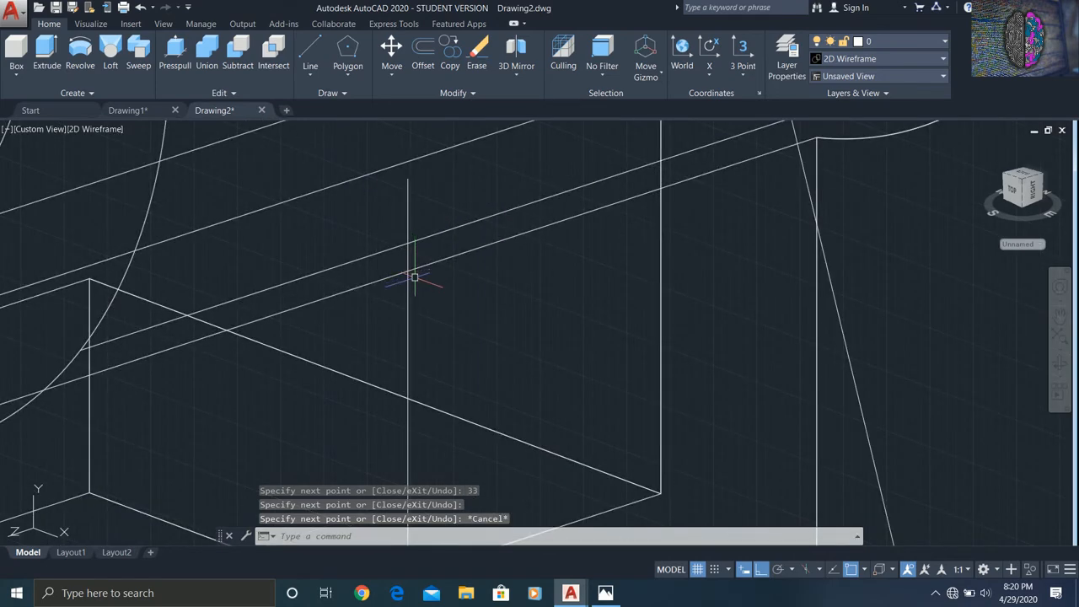
type("TR")
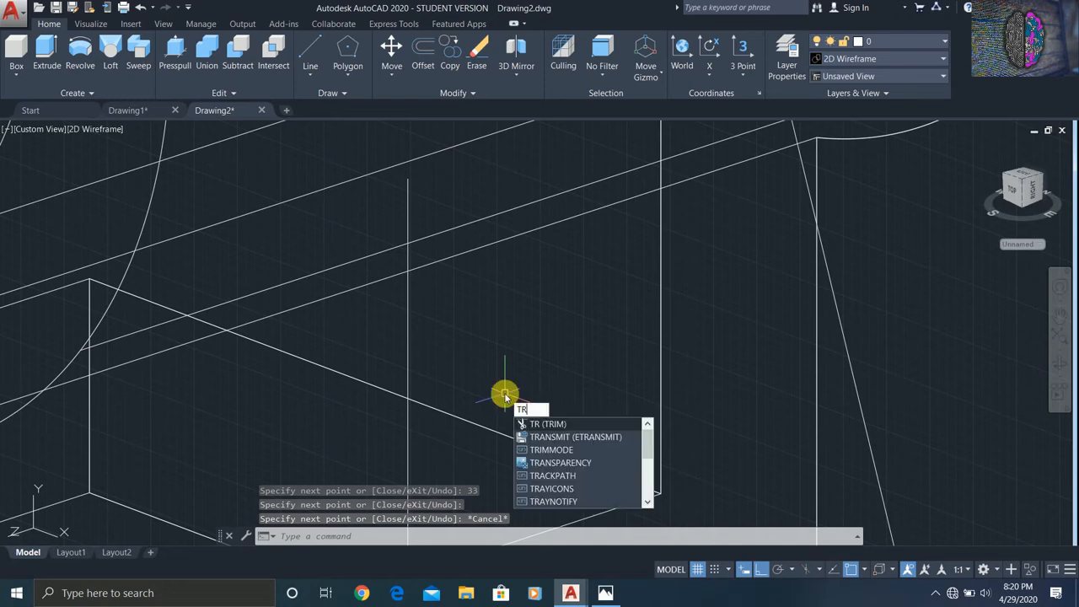
left_click(544, 424)
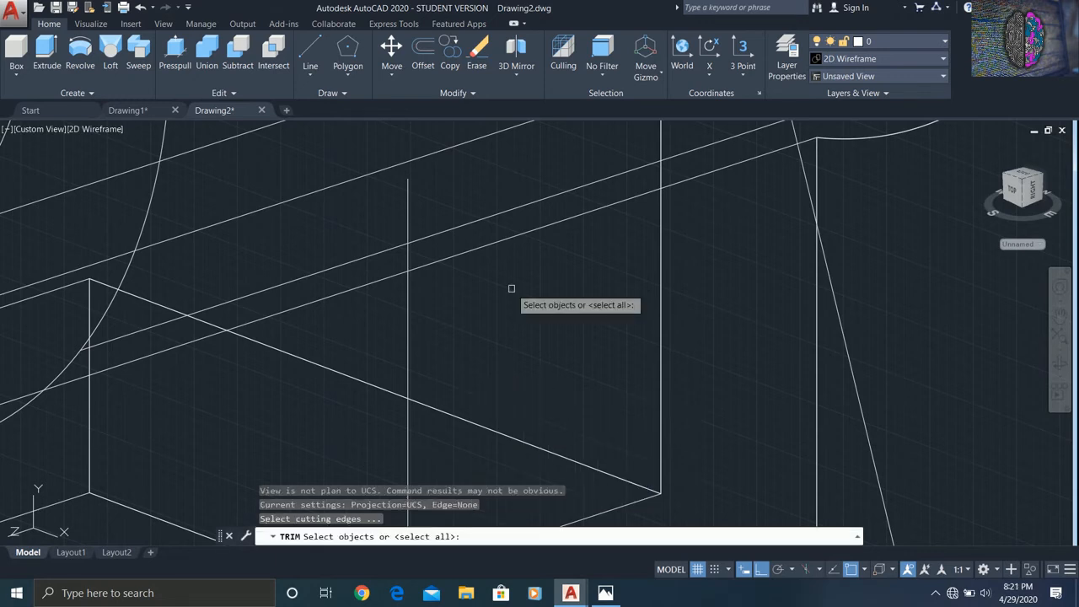
left_click(494, 246)
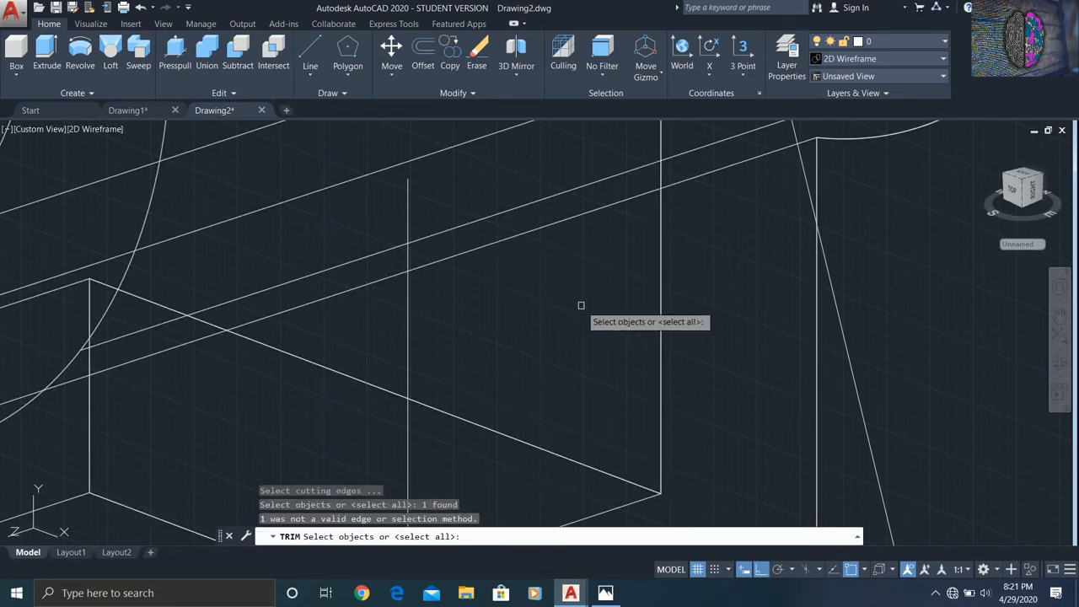
key("Return")
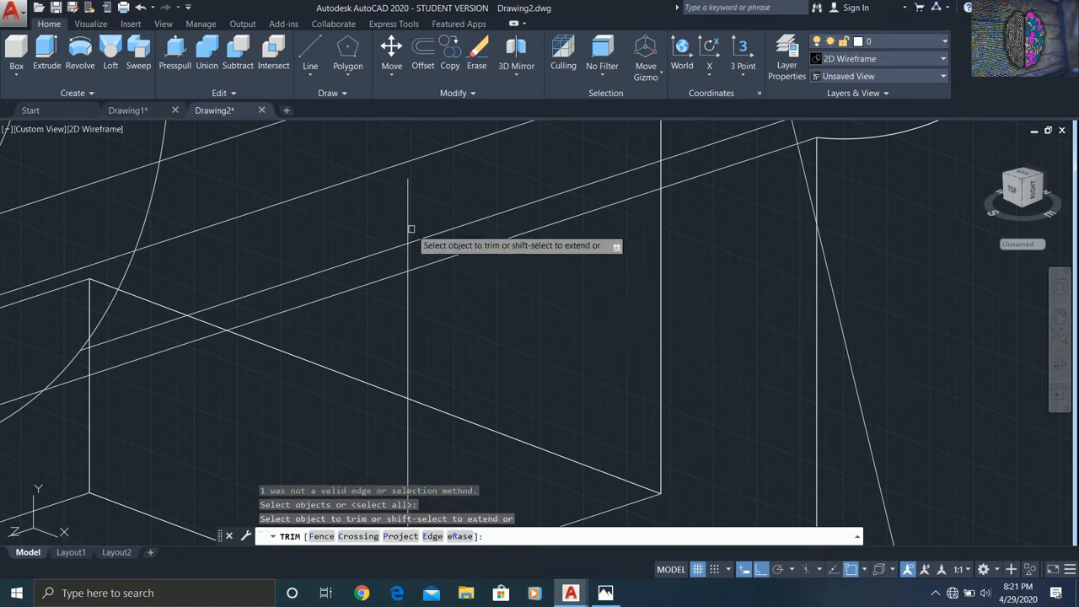
left_click(433, 253)
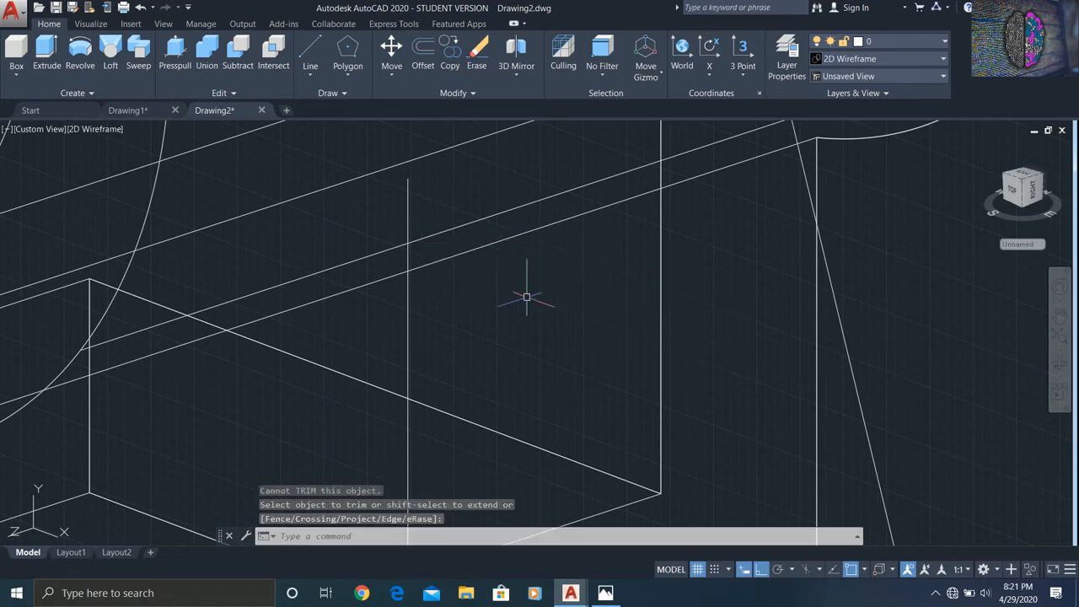
Trim the part of the web's vertical line that extends above the edge where the web meets the cradle
type("tr")
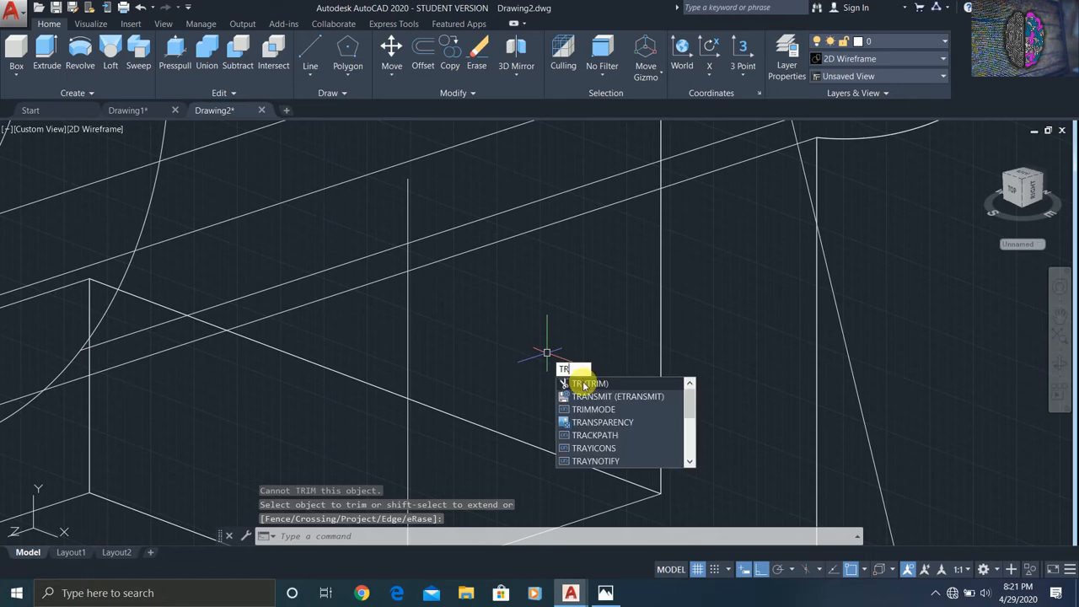
left_click(591, 385)
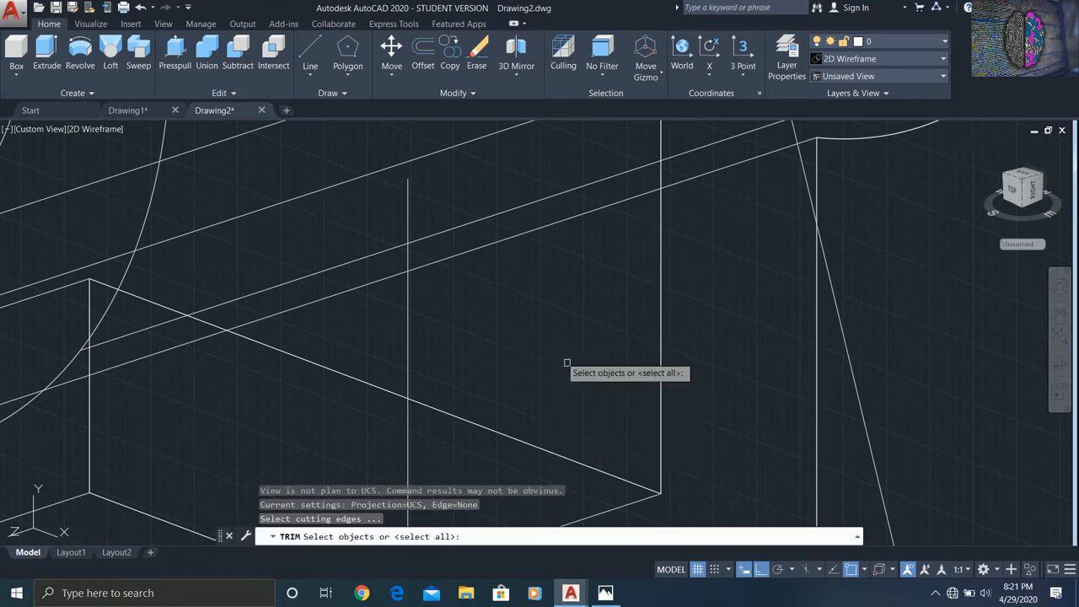
left_click(467, 252)
left_click(468, 252)
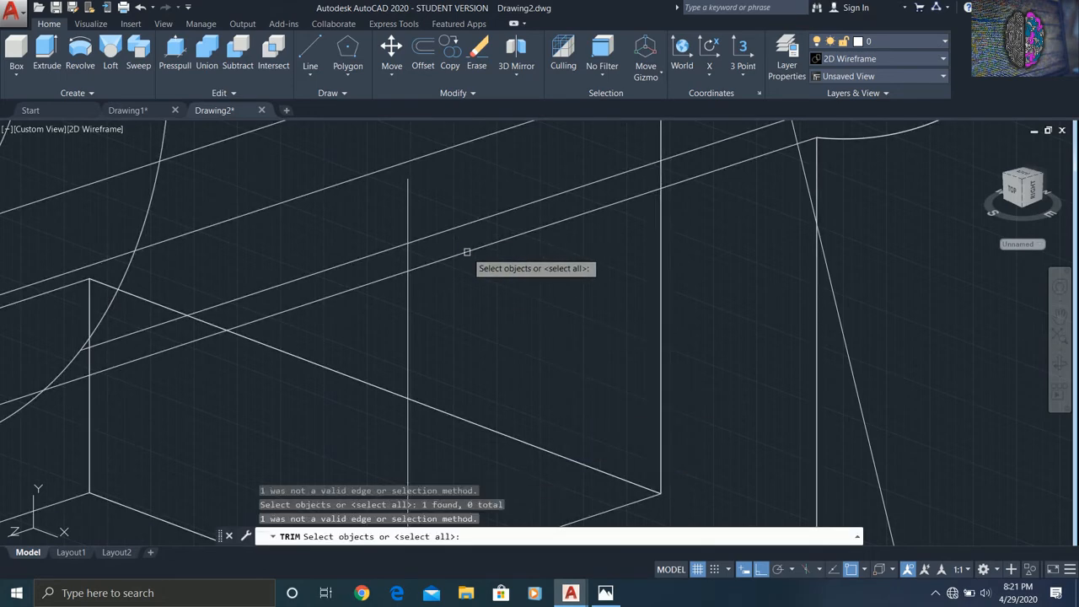
left_click(496, 208)
left_click(502, 215)
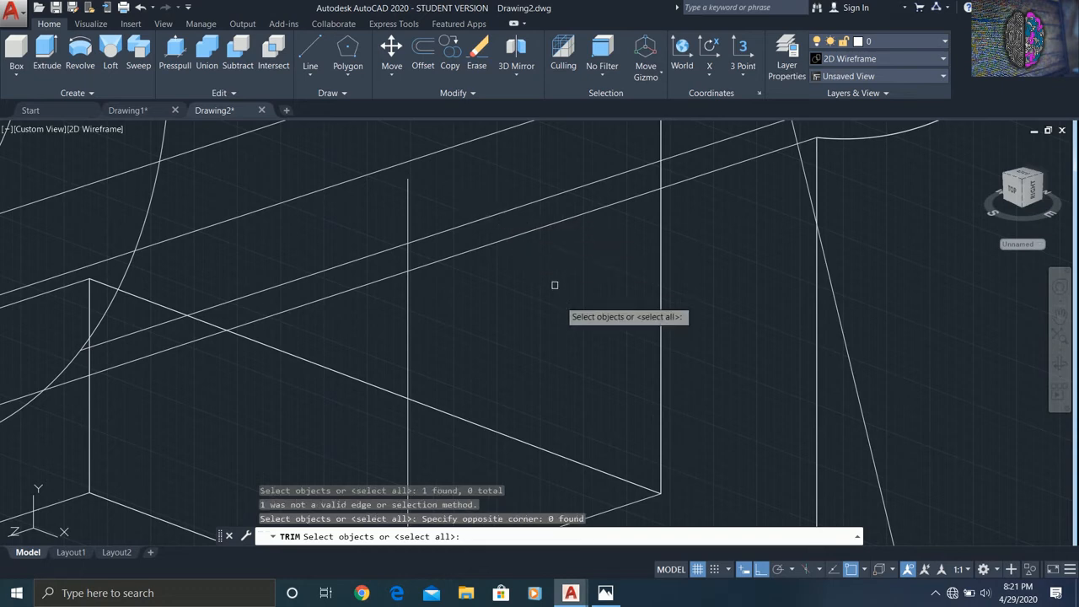
left_click(520, 209)
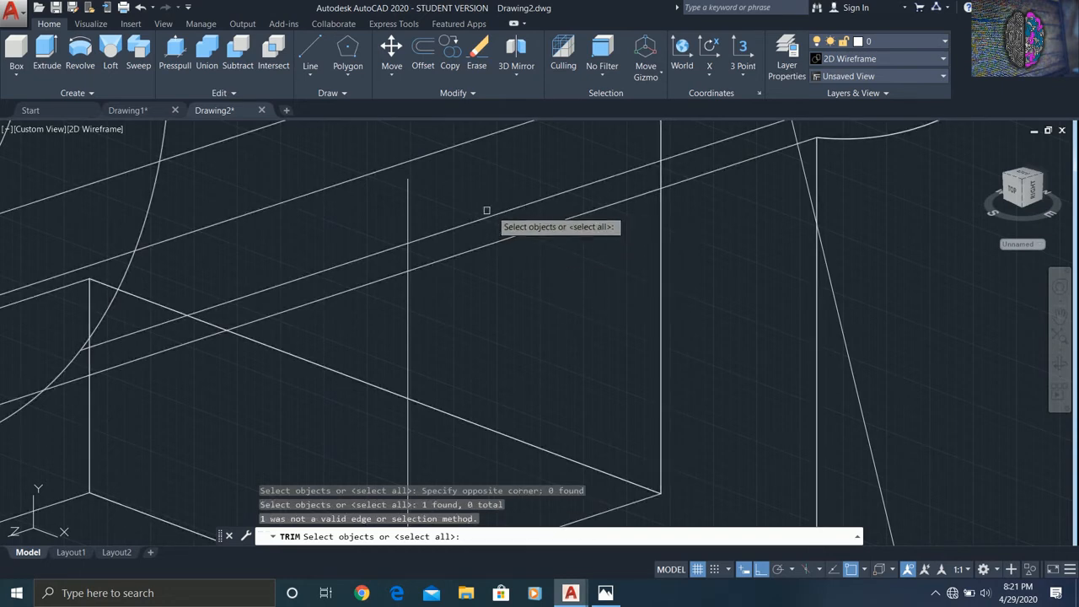
key("Return")
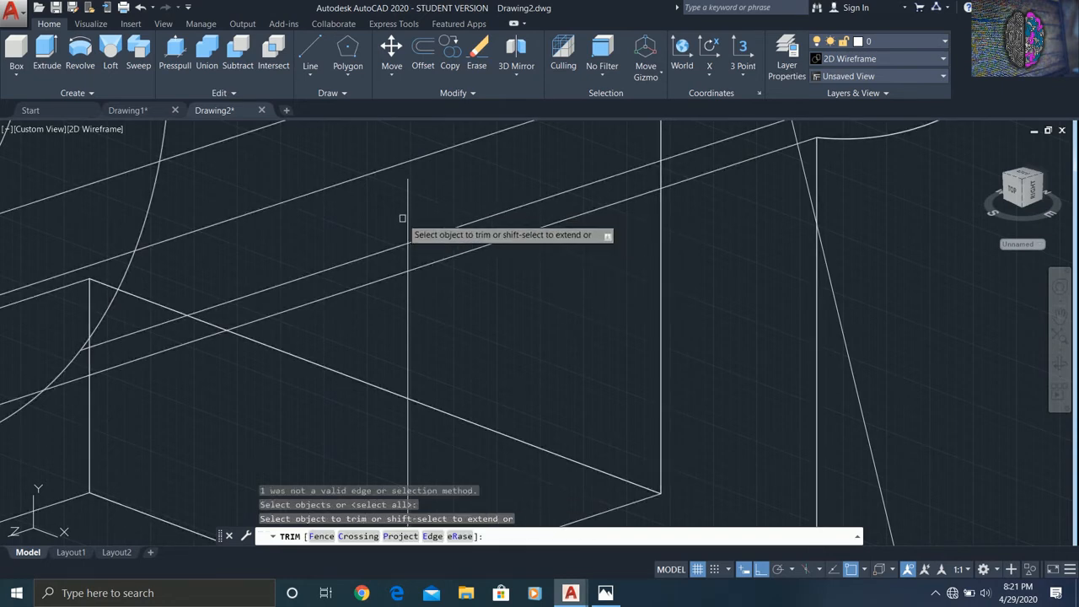
scroll(469, 228, "down", 3)
key("Return")
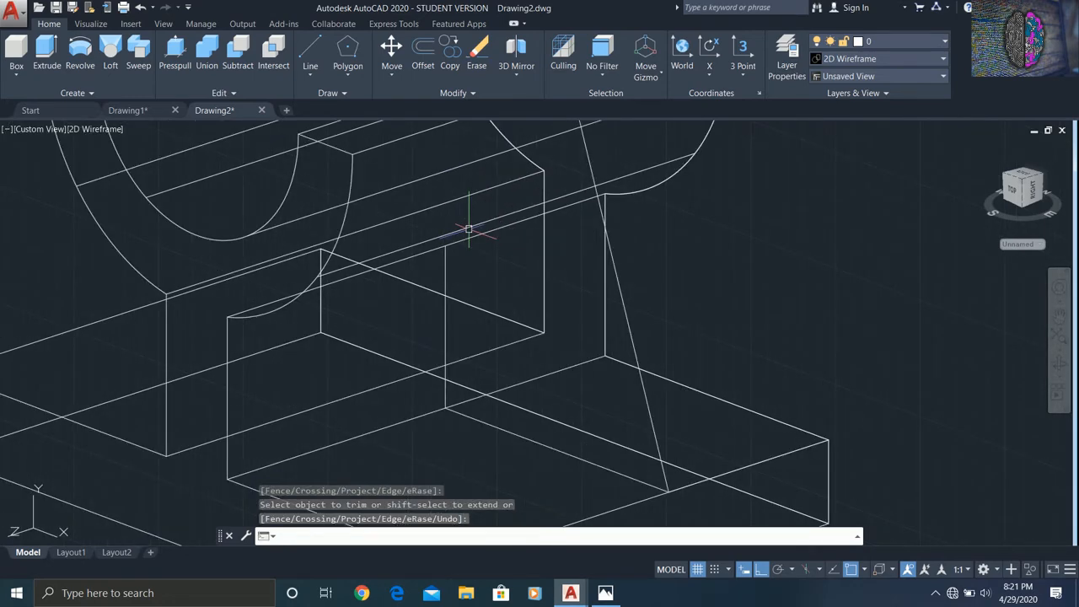
Examine from a slightly rotated view where the trimmed vertical line and the sloping line meet the cradle
scroll(468, 229, "down", 2)
scroll(467, 179, "up", 5)
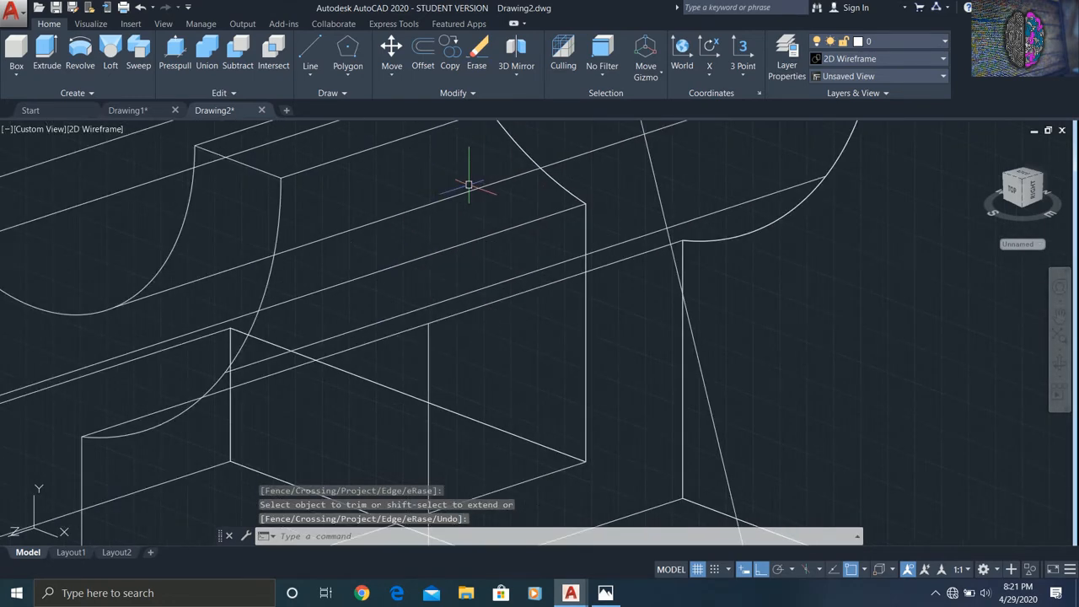
scroll(568, 257, "down", 4)
scroll(561, 227, "up", 3)
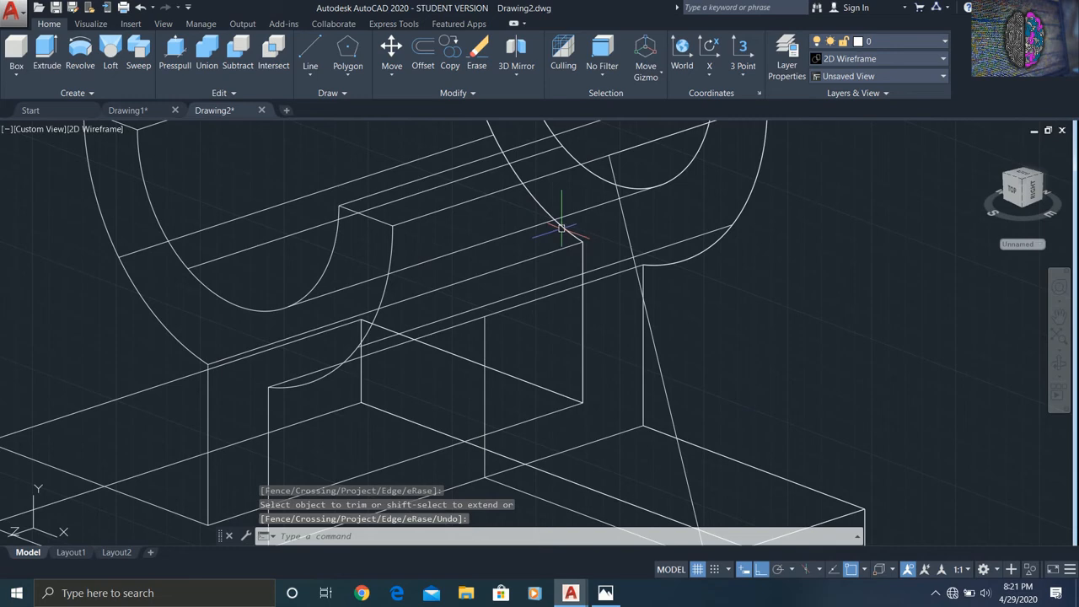
left_click(1059, 362)
left_click_drag(708, 349, 784, 345)
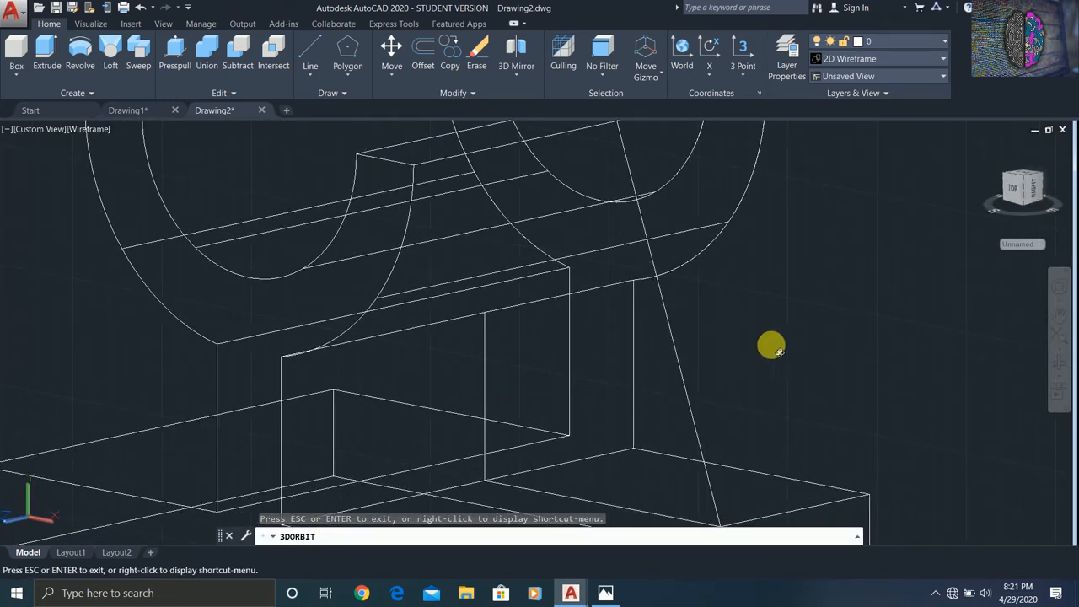
mouse_move(660, 329)
left_mouse_down()
mouse_move(646, 326)
mouse_move(655, 315)
mouse_move(654, 335)
left_mouse_up()
key("Escape")
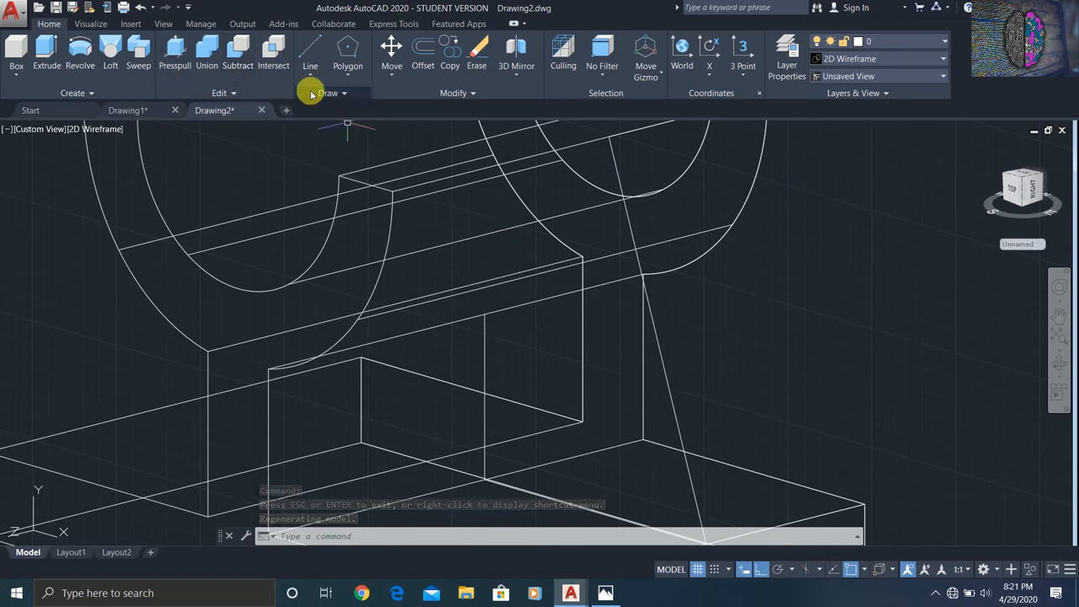
left_click(281, 94)
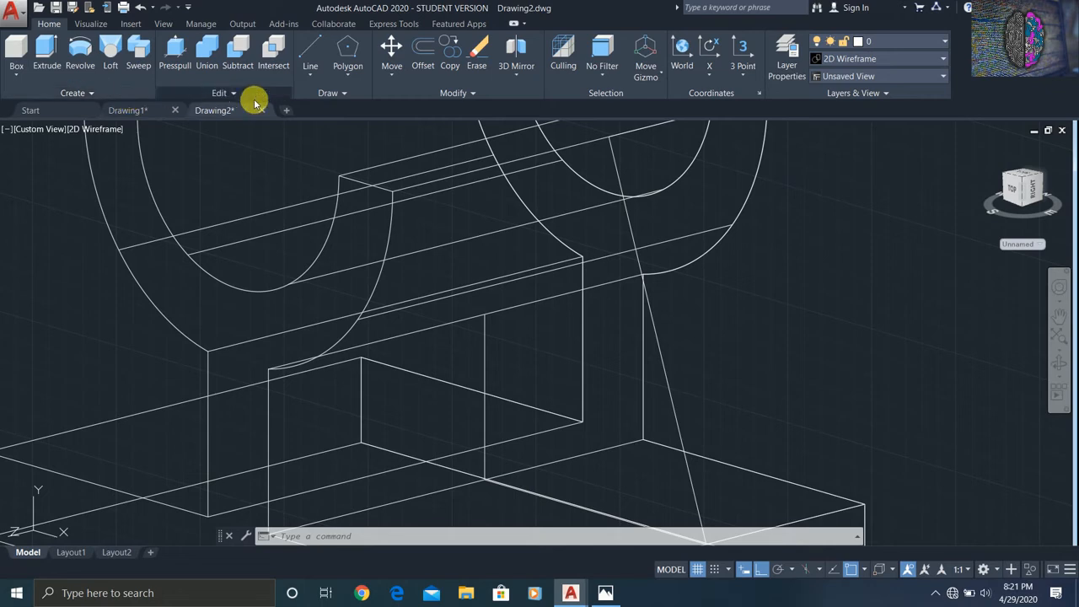
left_click(326, 94)
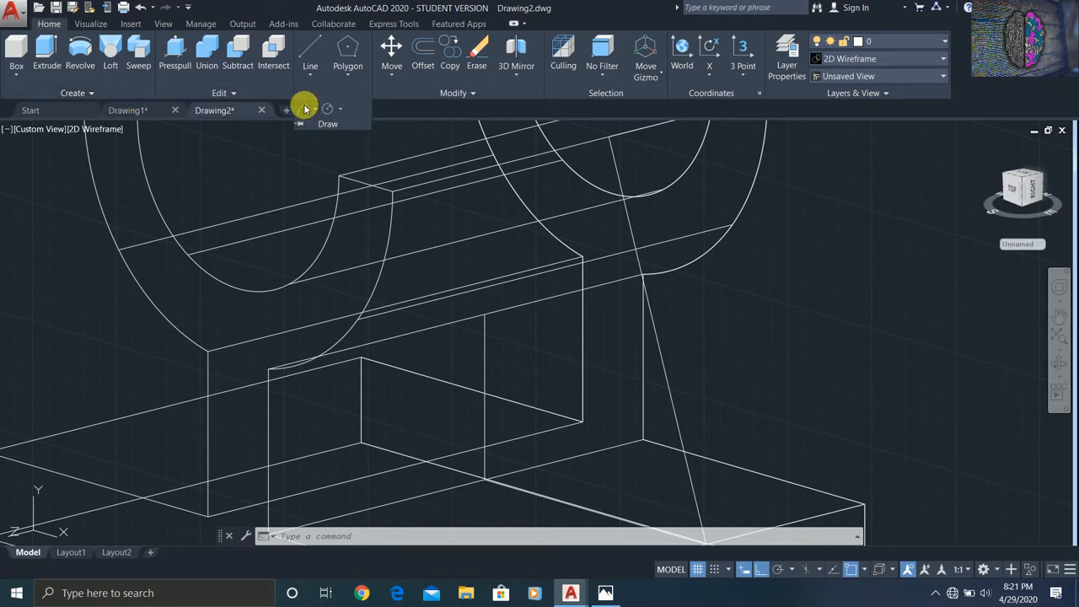
left_click(315, 111)
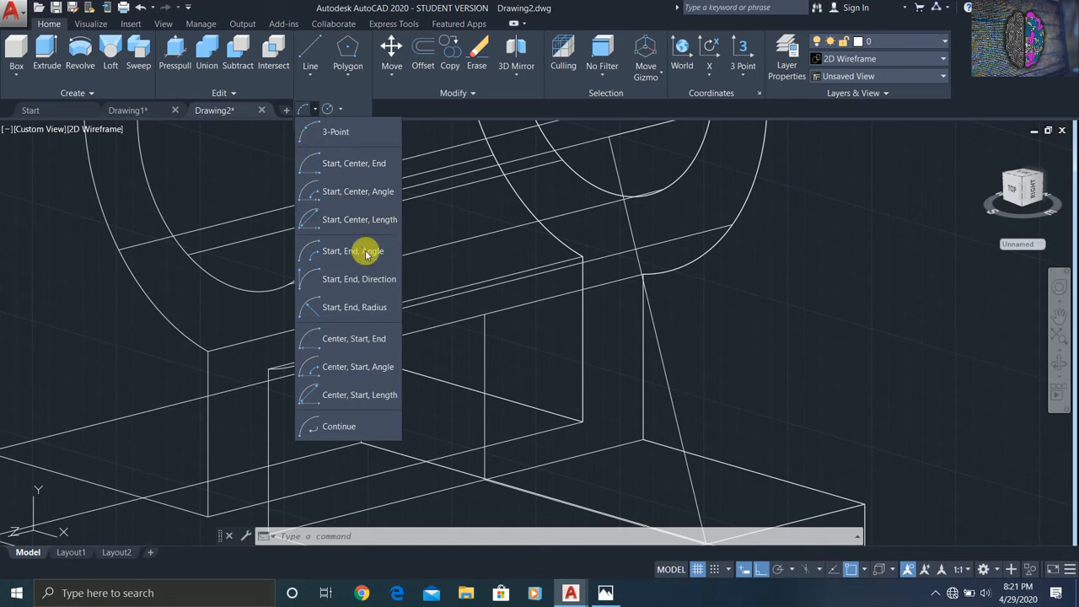
left_click(380, 310)
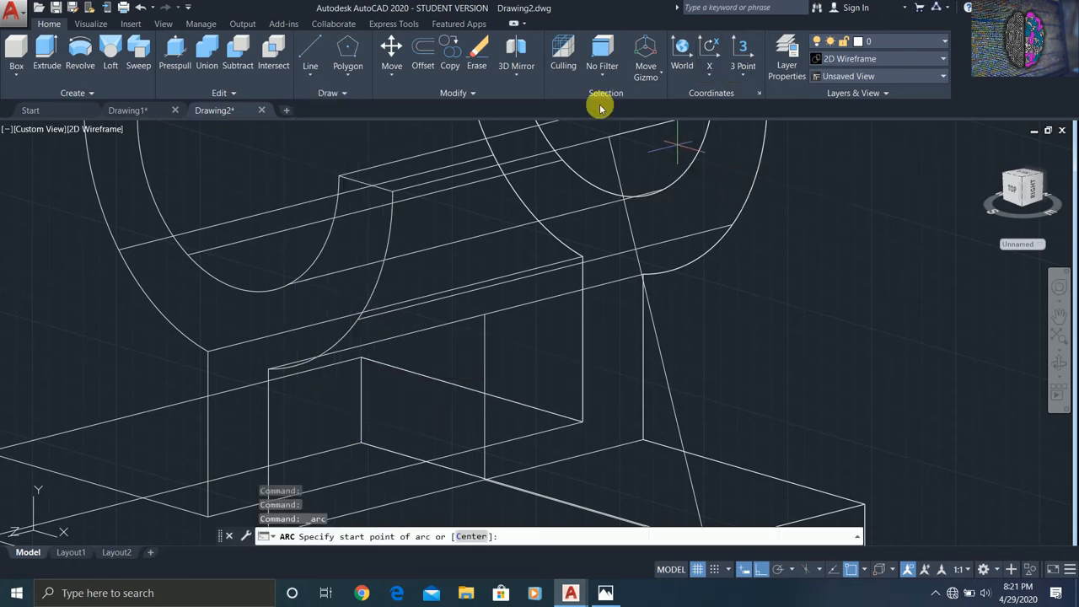
left_click(608, 135)
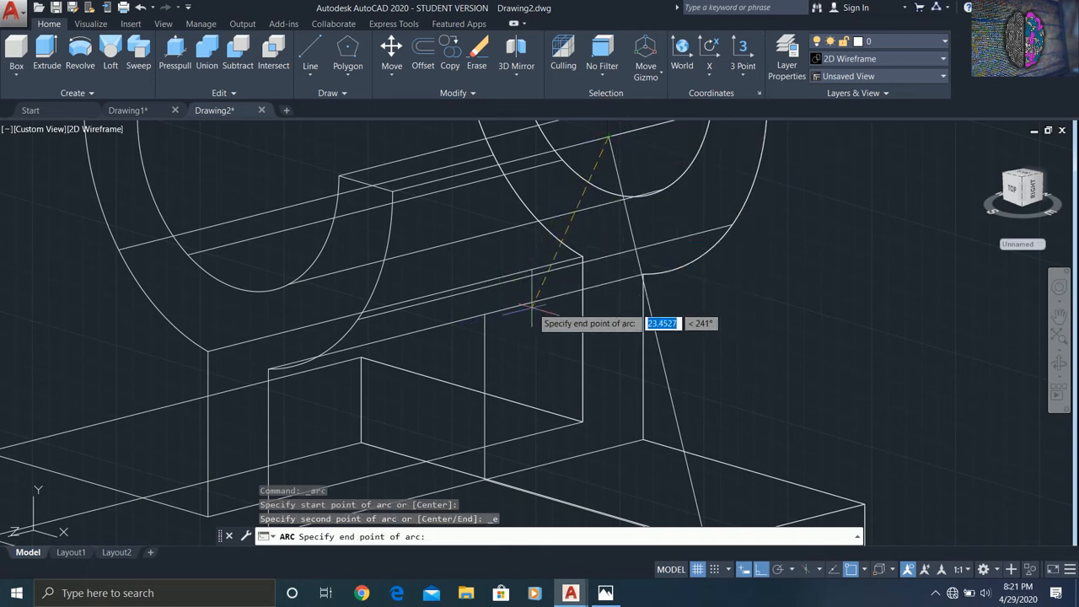
key("Escape")
Try a start-end-radius arc of radius 23 from the trimmed vertical line's upper end to the sloping line's upper end, and erase it
left_click(341, 93)
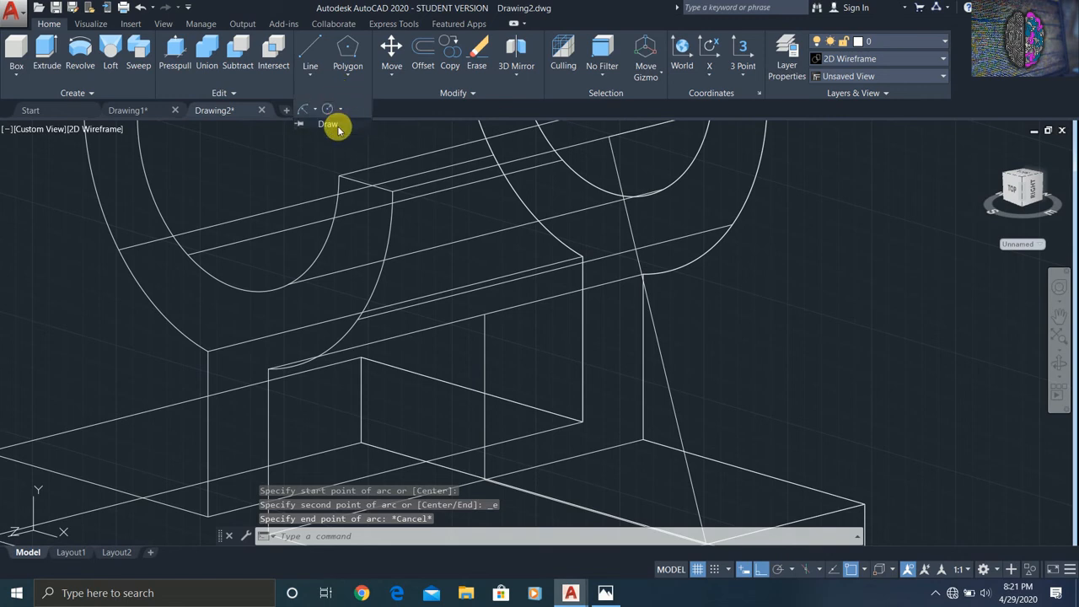
left_click(314, 110)
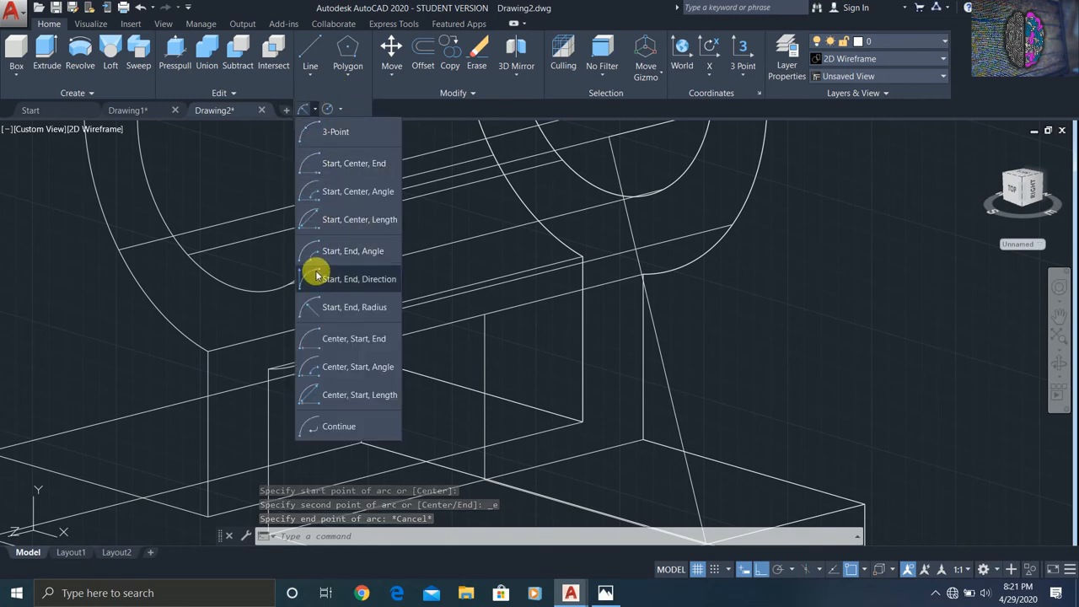
left_click(334, 310)
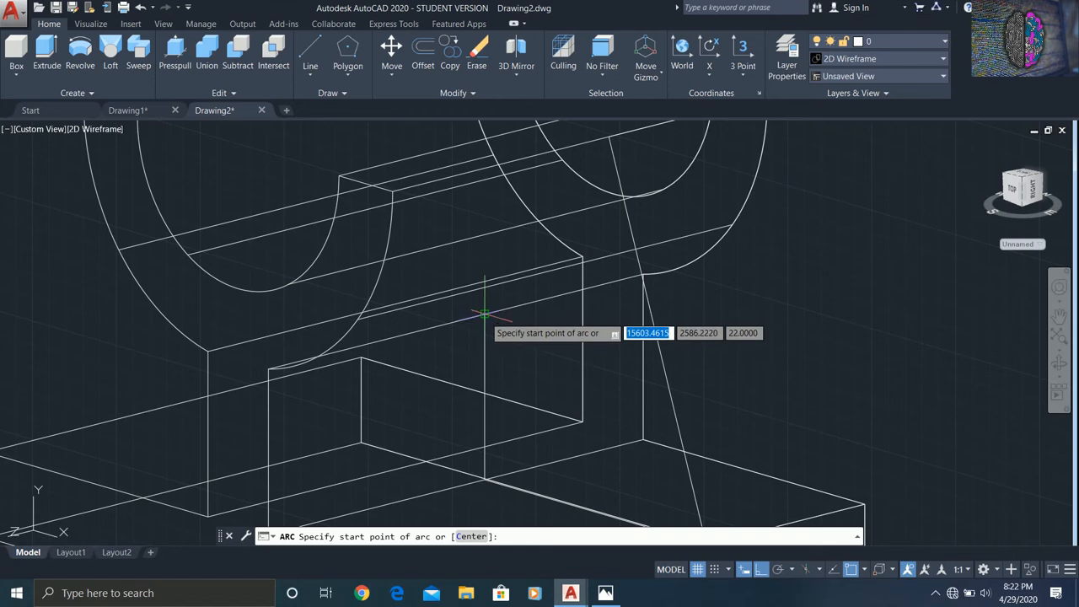
left_click(485, 314)
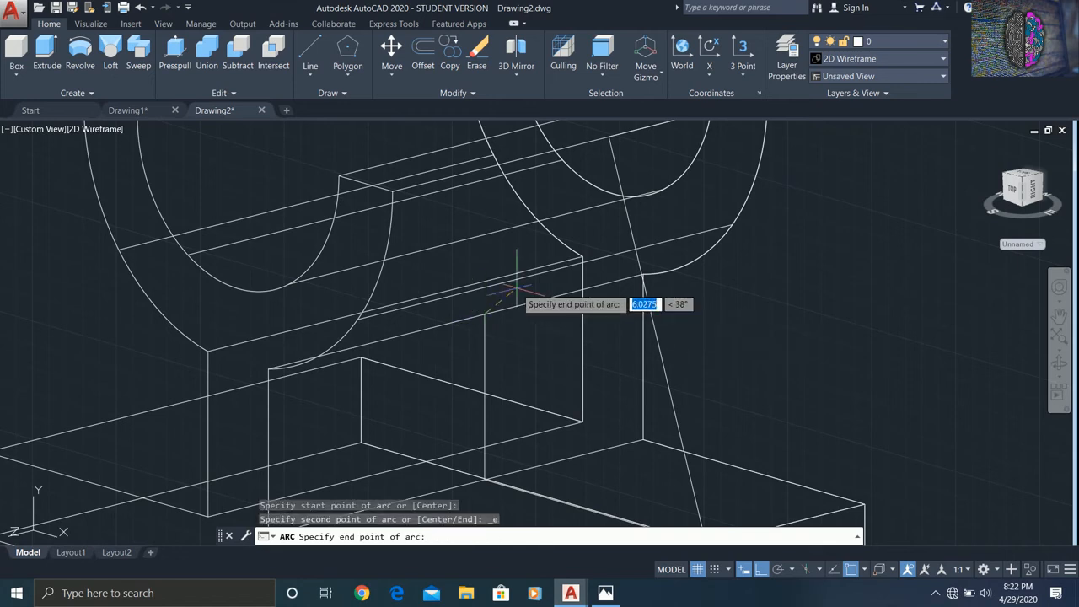
left_click(608, 137)
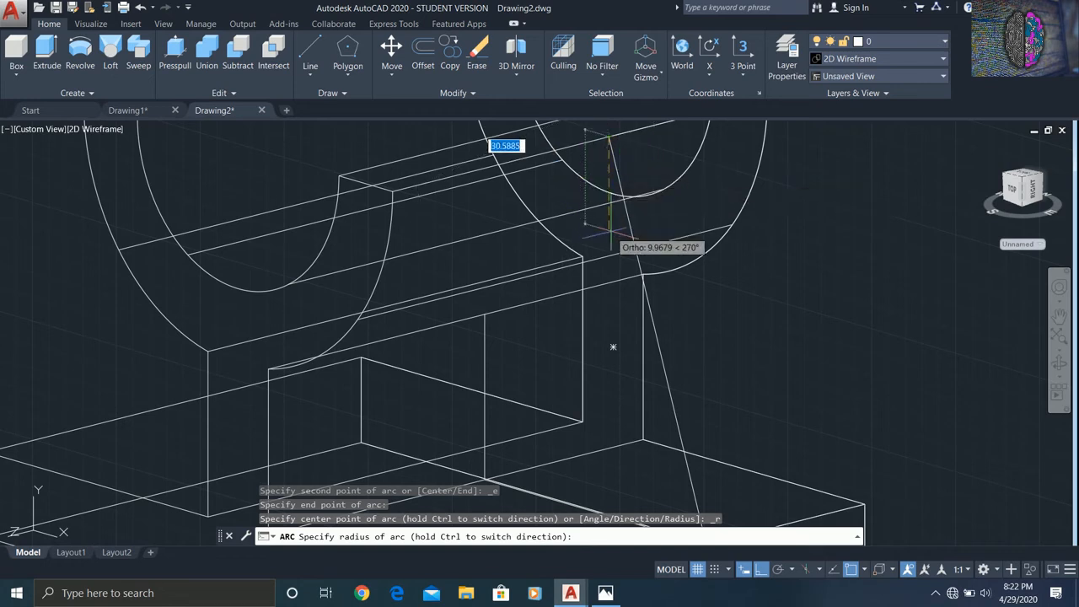
type("23")
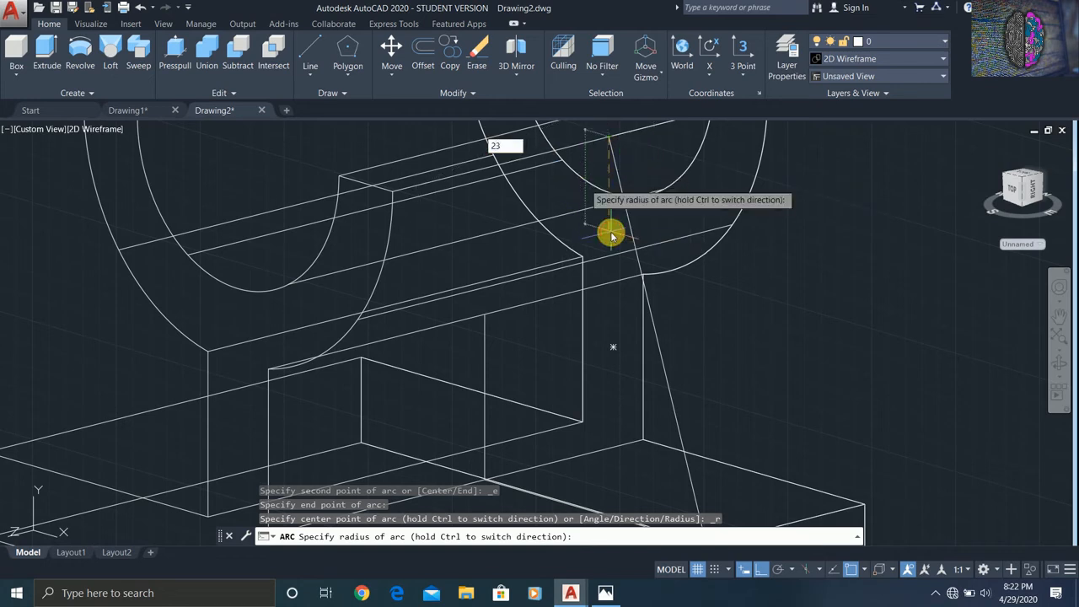
key("Return")
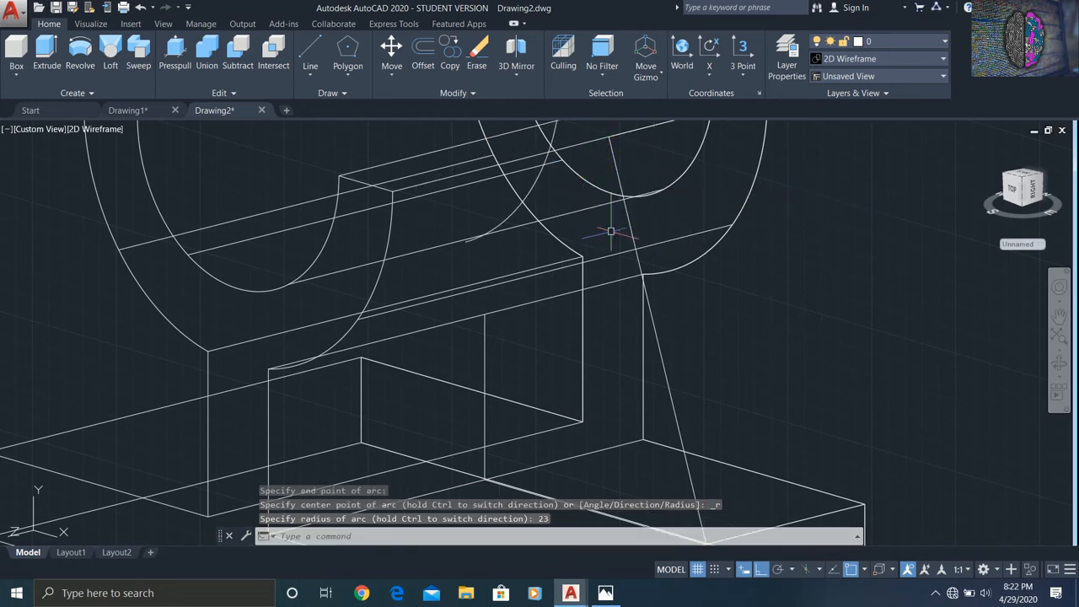
left_click(544, 172)
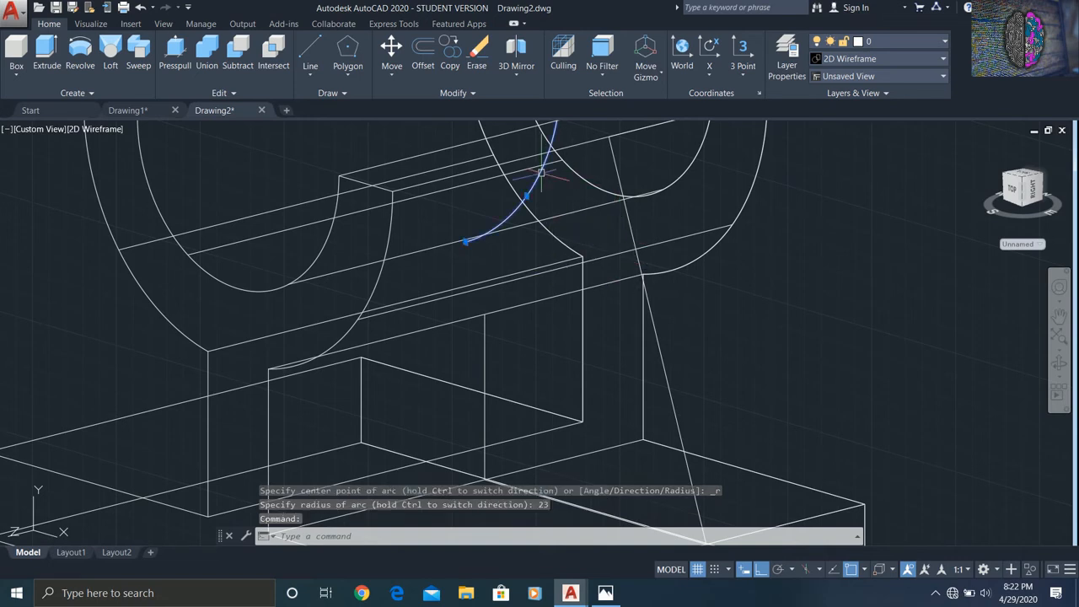
left_click(476, 55)
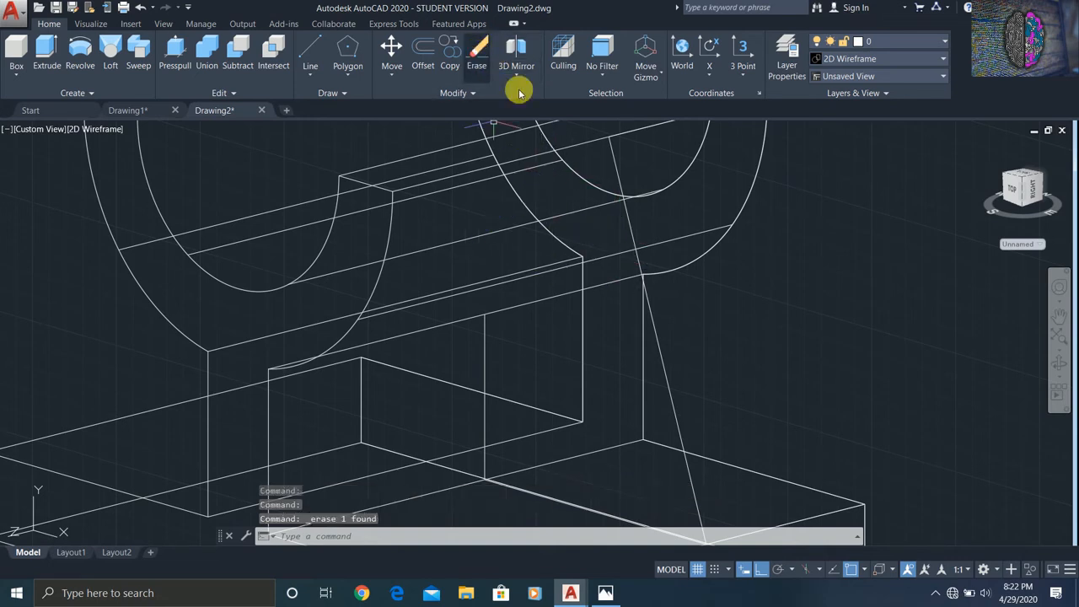
Draw a start-end-radius arc of radius 23 from the web's vertical line's upper end to the sloping line's upper end
left_click(309, 96)
left_click(309, 109)
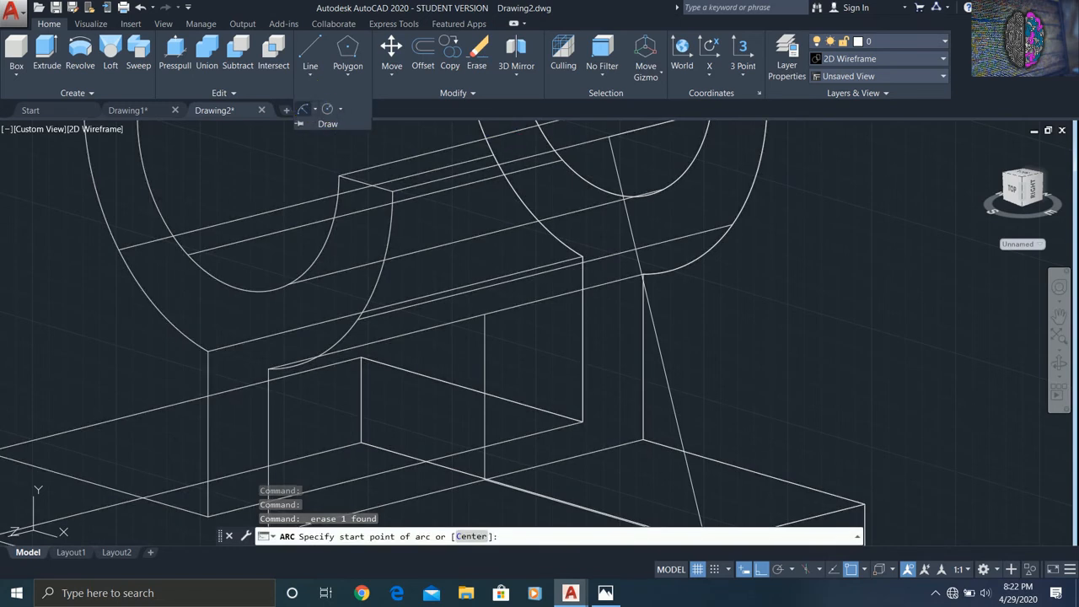
left_click(485, 314)
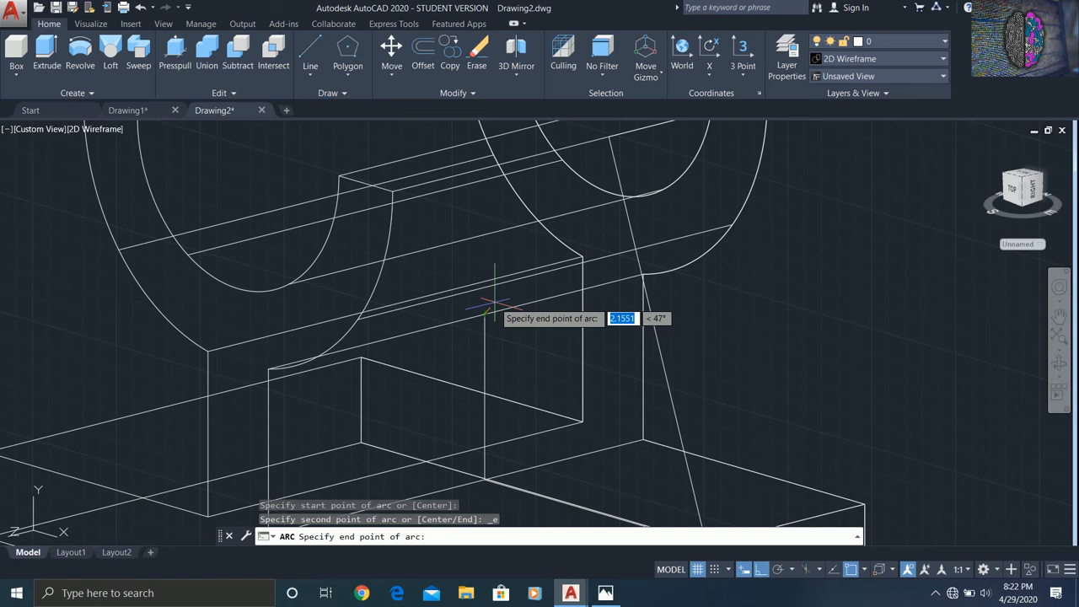
left_click(608, 139)
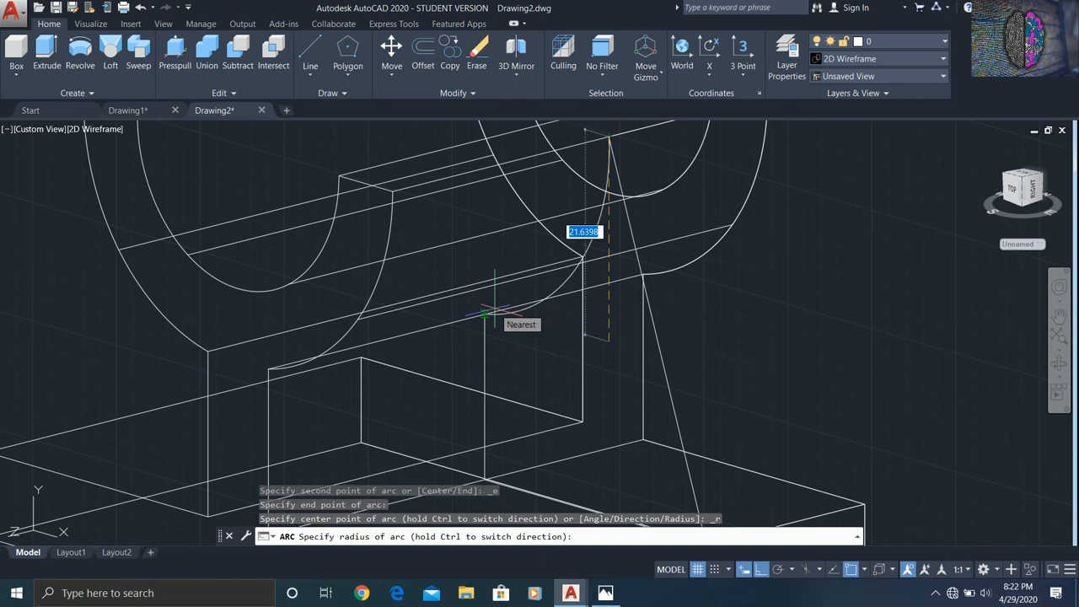
key("Return")
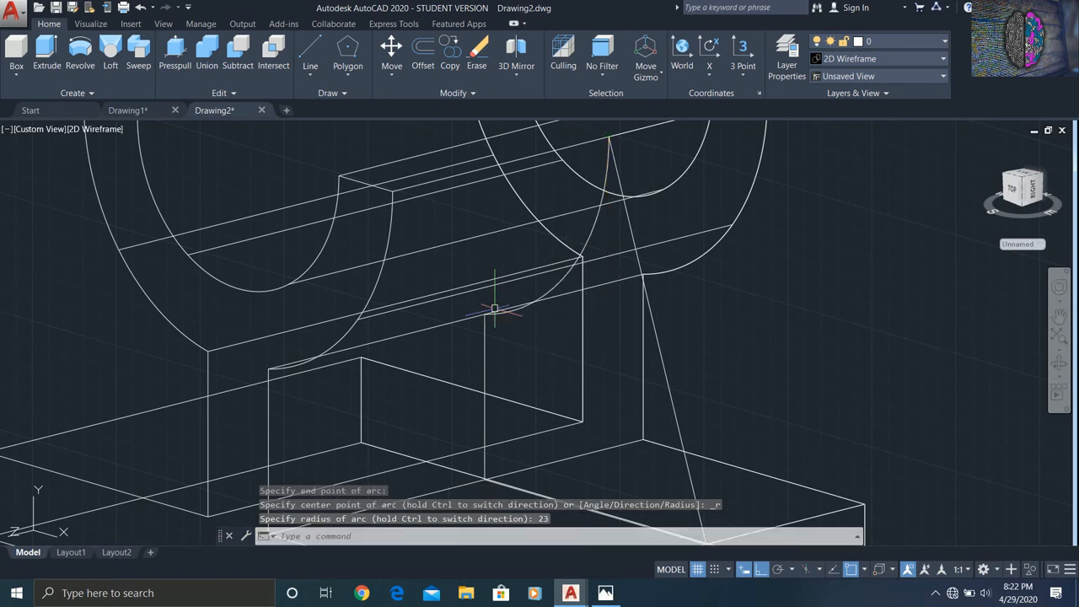
Join the sloping line, the arc, the vertical line and the line on the base into one closed rib profile
left_click(627, 220)
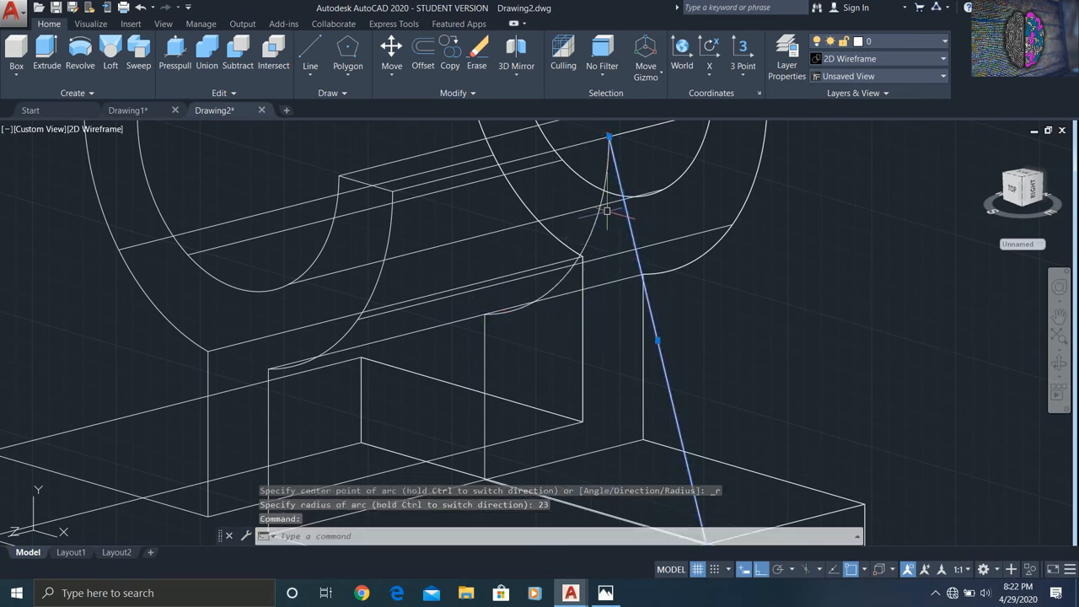
left_click(599, 209)
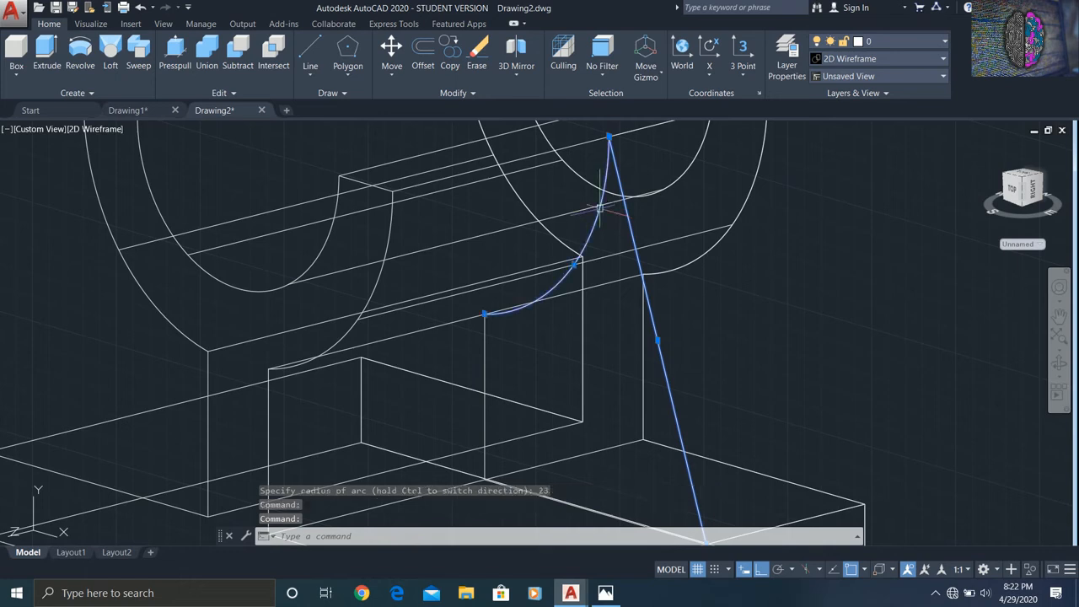
left_click(485, 356)
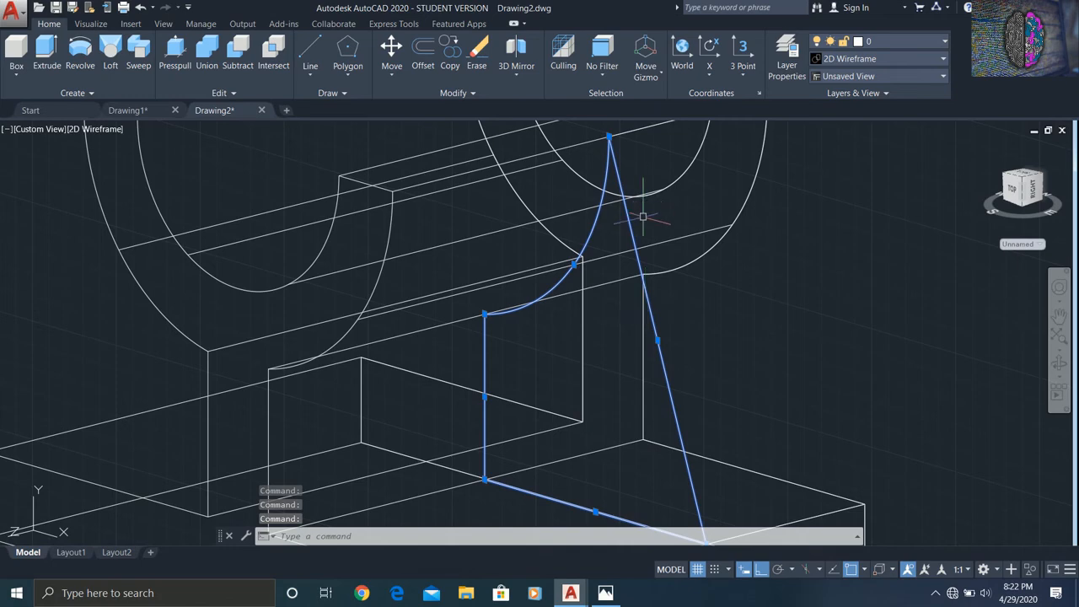
type("Join")
key("Return")
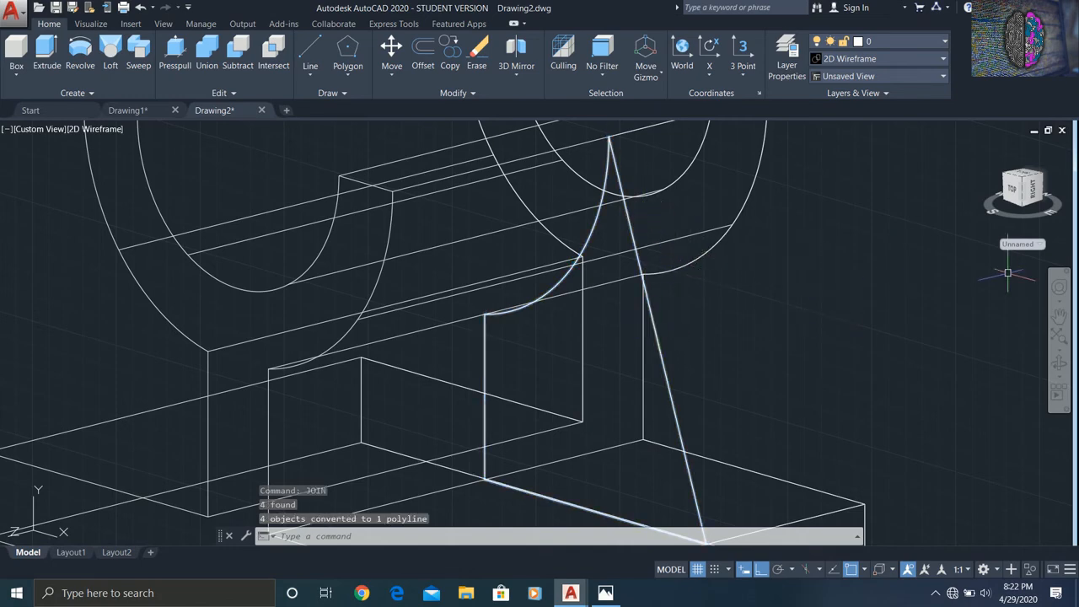
Presspull the closed rib profile by 8, the rib thickness in the reference image, towards the cradle's front end
scroll(1007, 272, "down", 5)
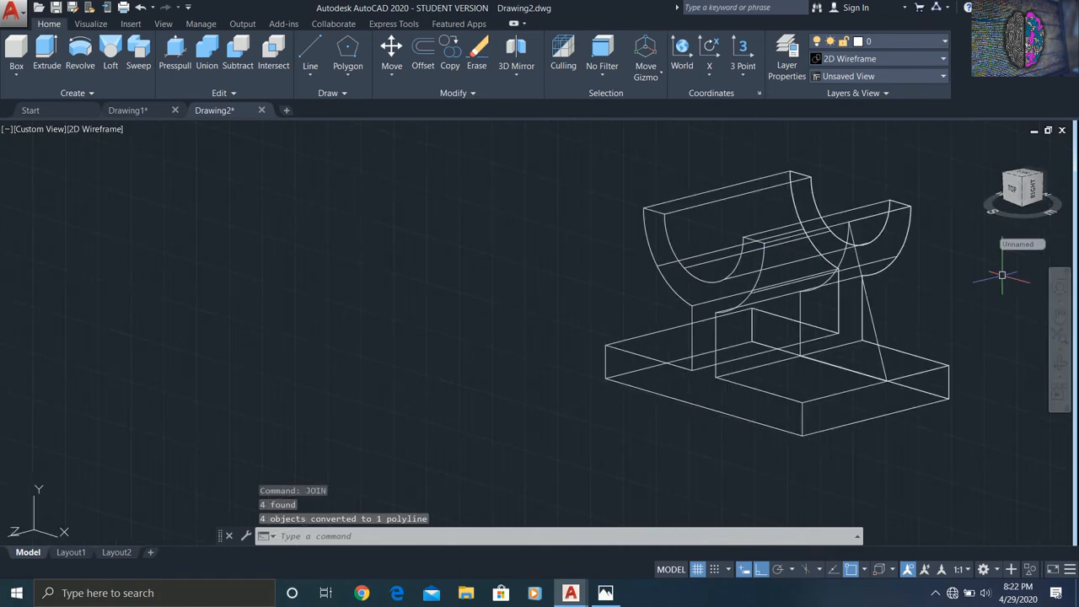
left_click(1014, 195)
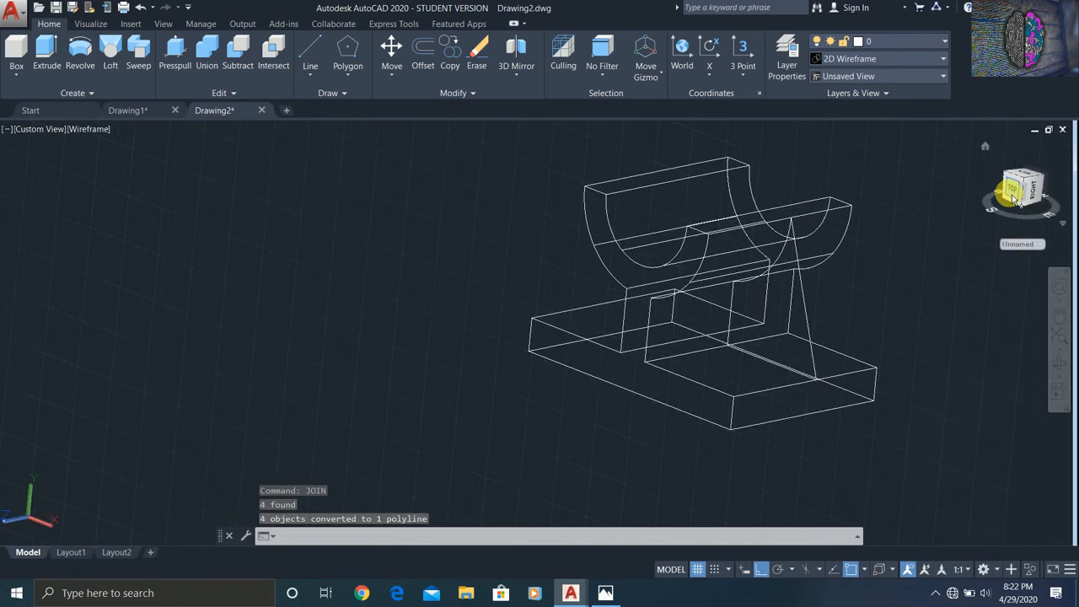
left_click(1050, 147)
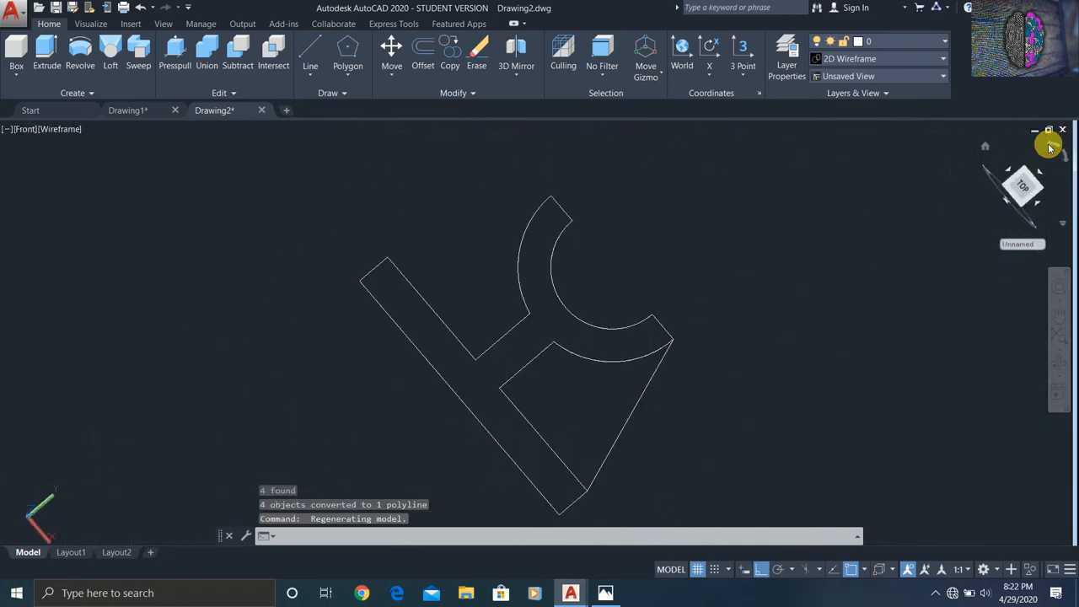
left_click(1060, 360)
left_click_drag(833, 352, 749, 382)
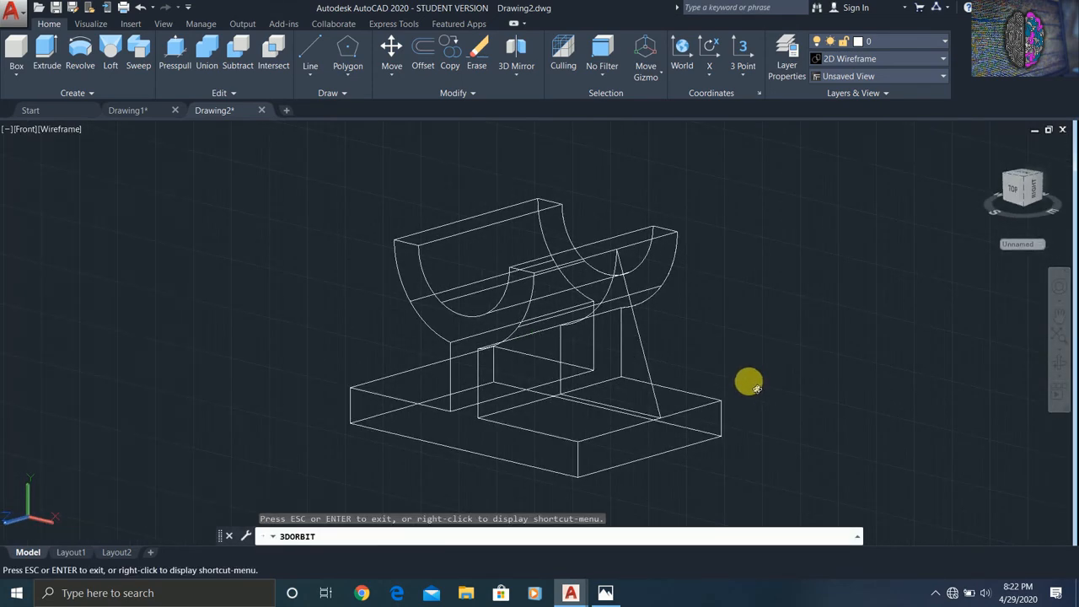
key("Escape")
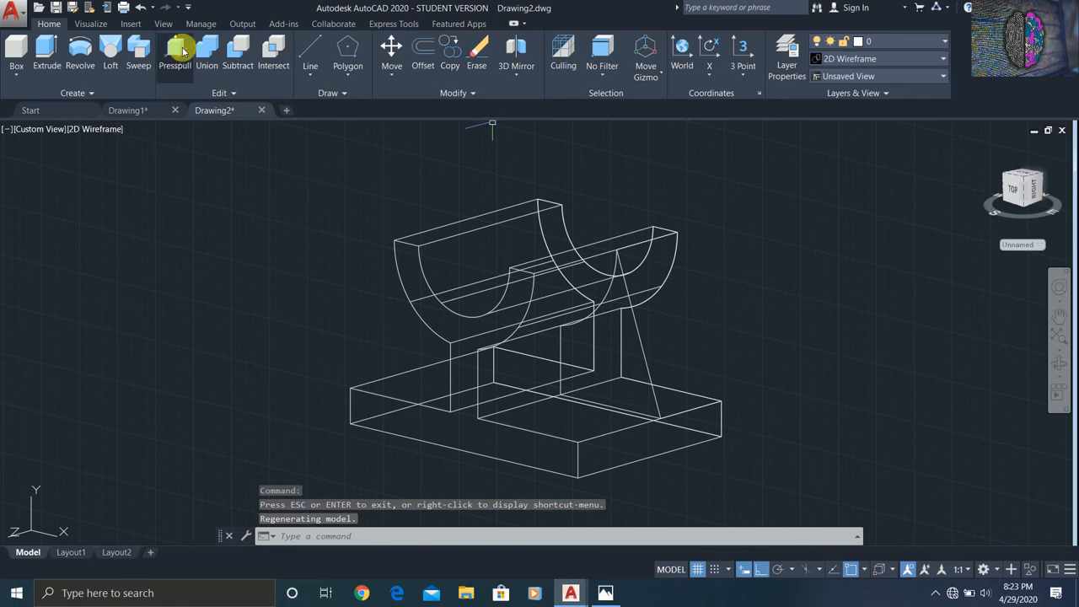
left_click(181, 52)
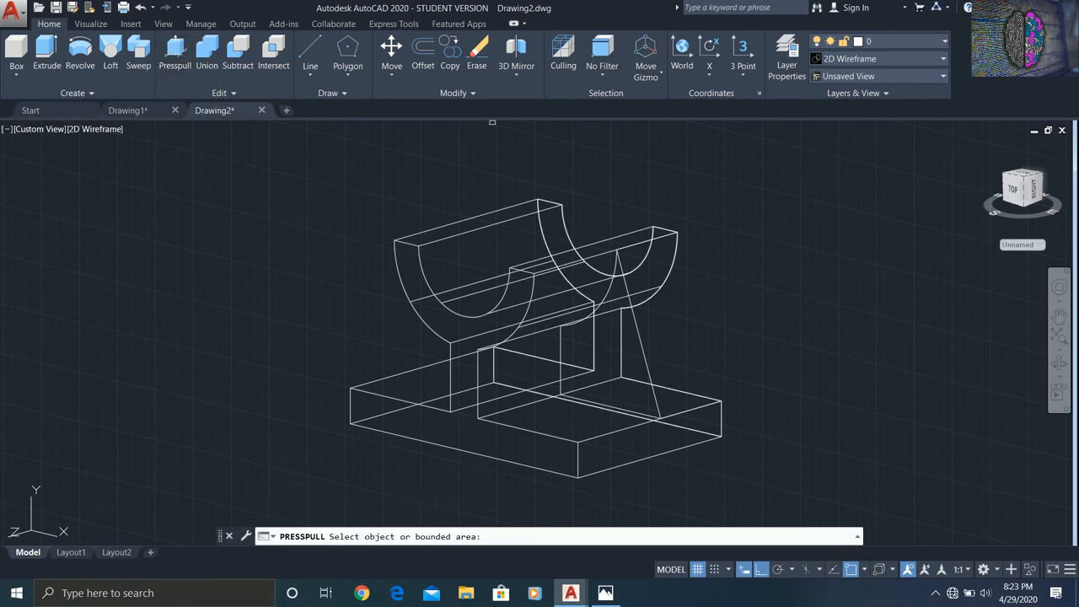
left_click(641, 335)
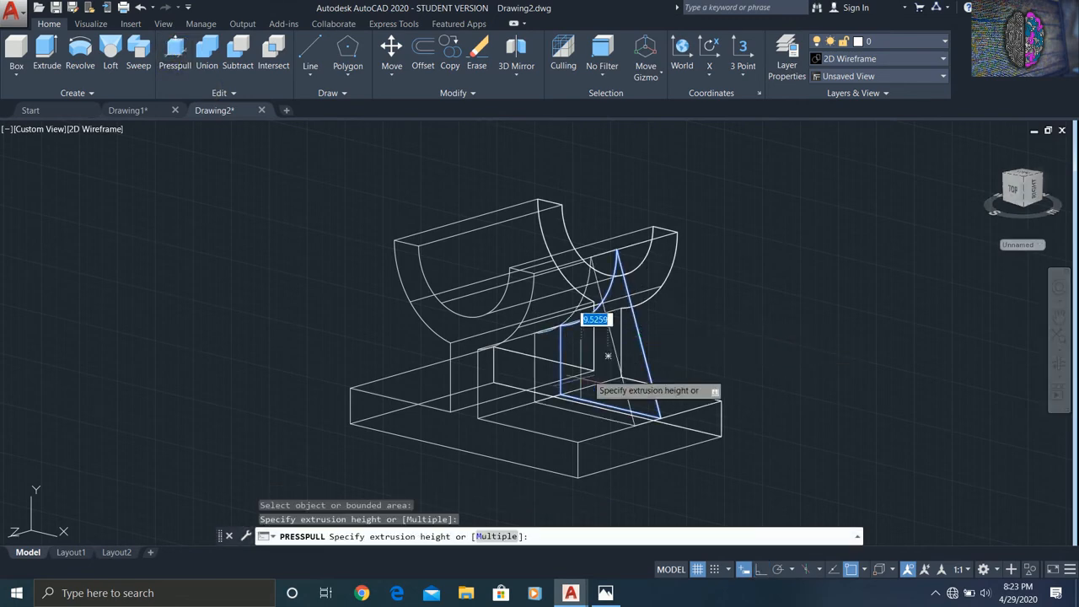
left_click(606, 593)
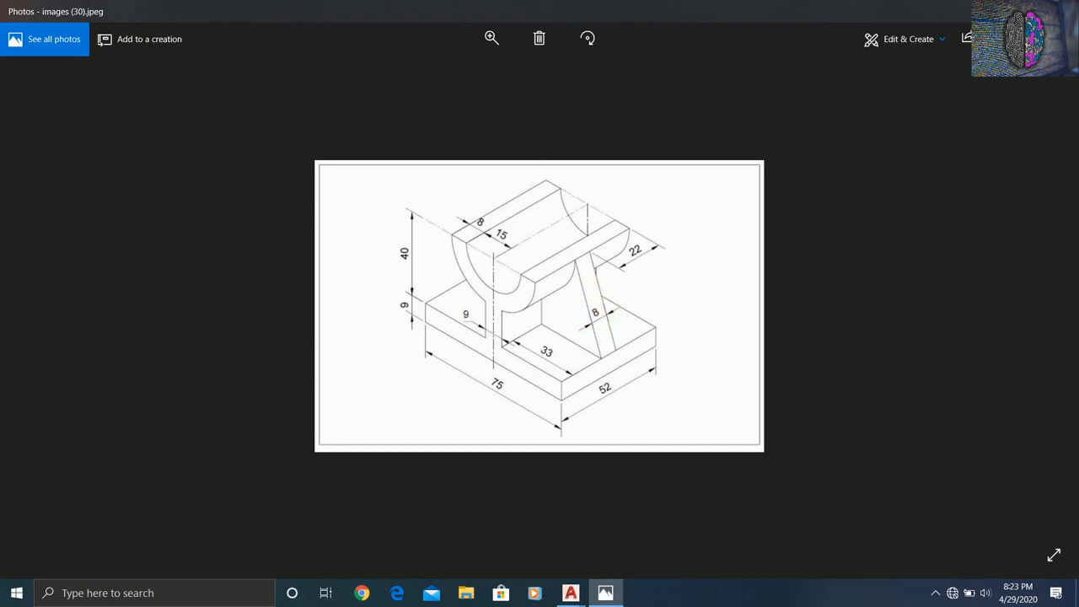
left_click(571, 594)
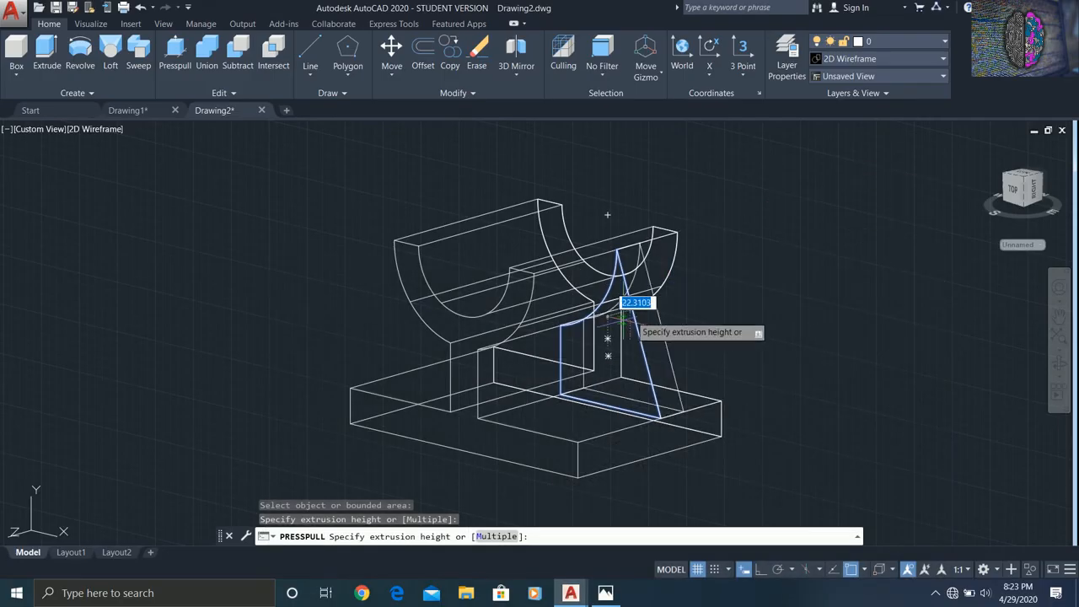
left_click(516, 360)
key("Return")
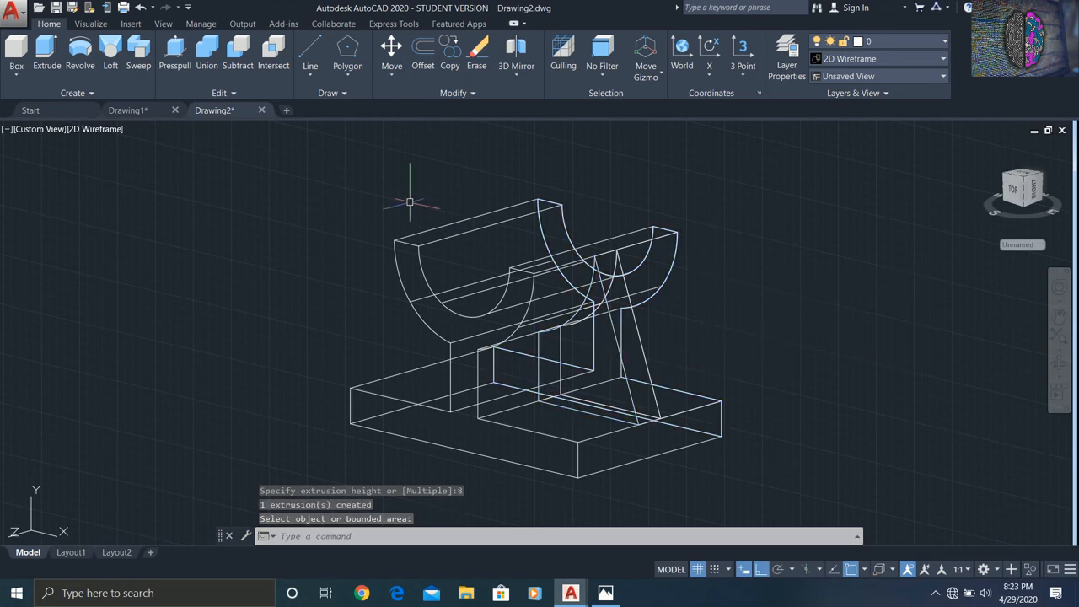
Union the cradle-and-base solid with the extruded rib
left_click(274, 140)
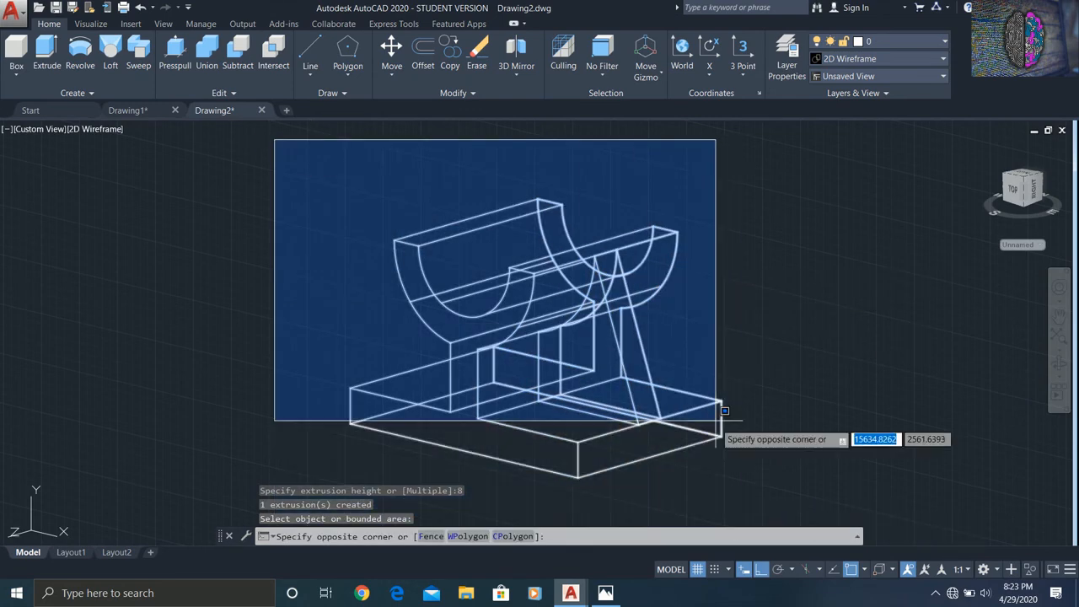
key("Escape")
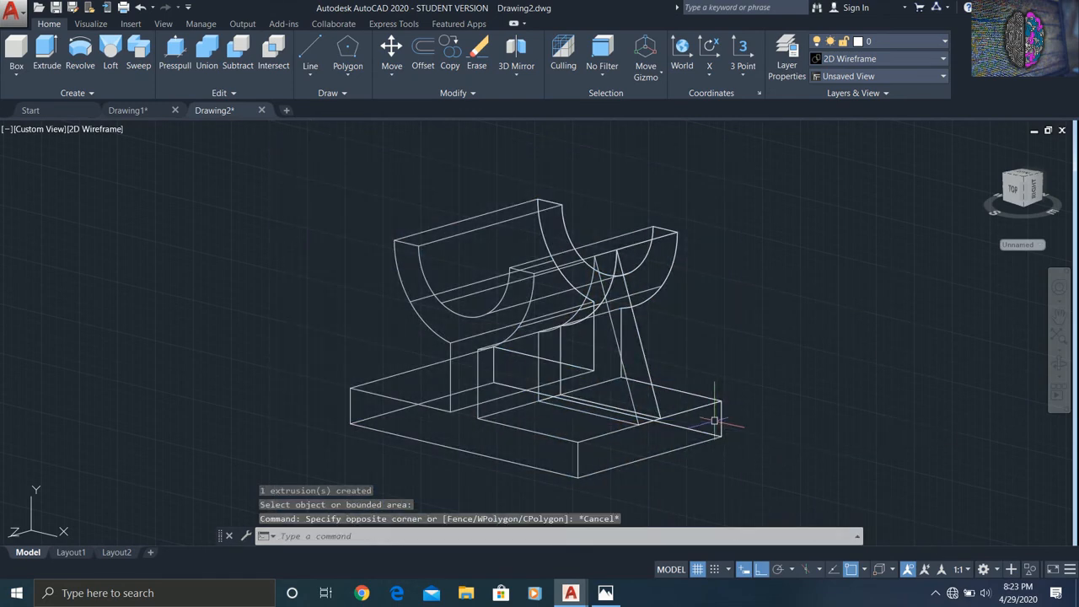
left_click(207, 52)
left_click(528, 310)
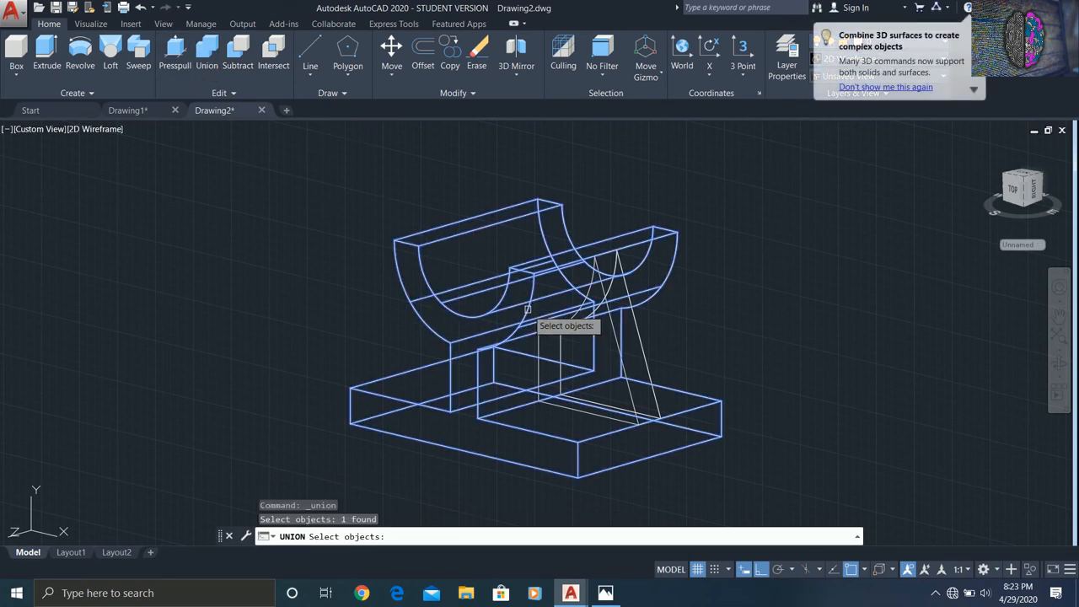
left_click(619, 354)
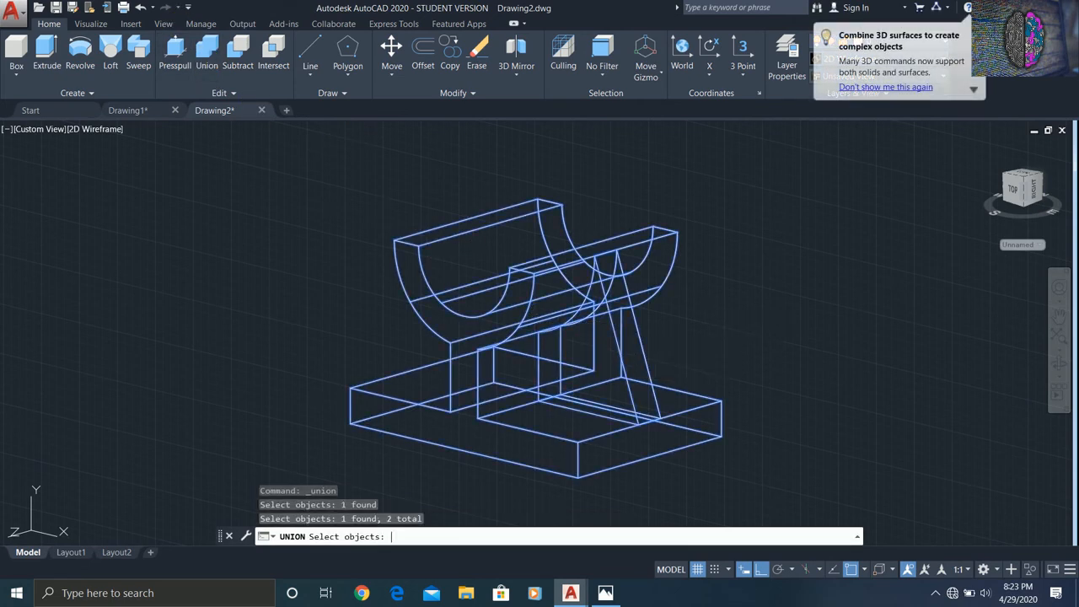
key("Return")
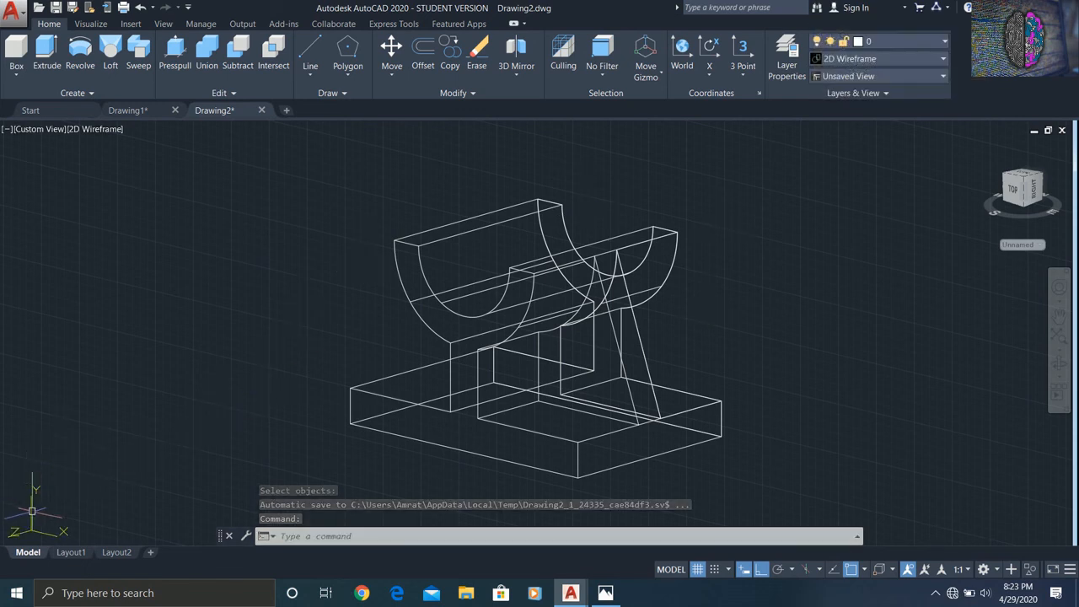
Rotate the UCS 90 degrees around its X axis so that Z points up from the base plate
left_click(31, 505)
mouse_move(31, 496)
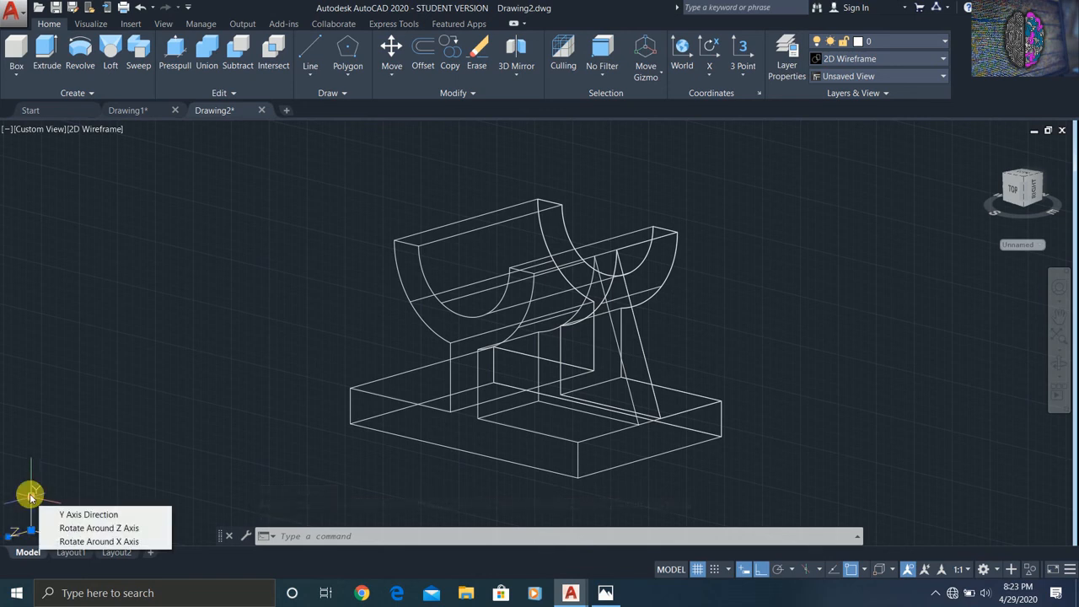
left_click(84, 541)
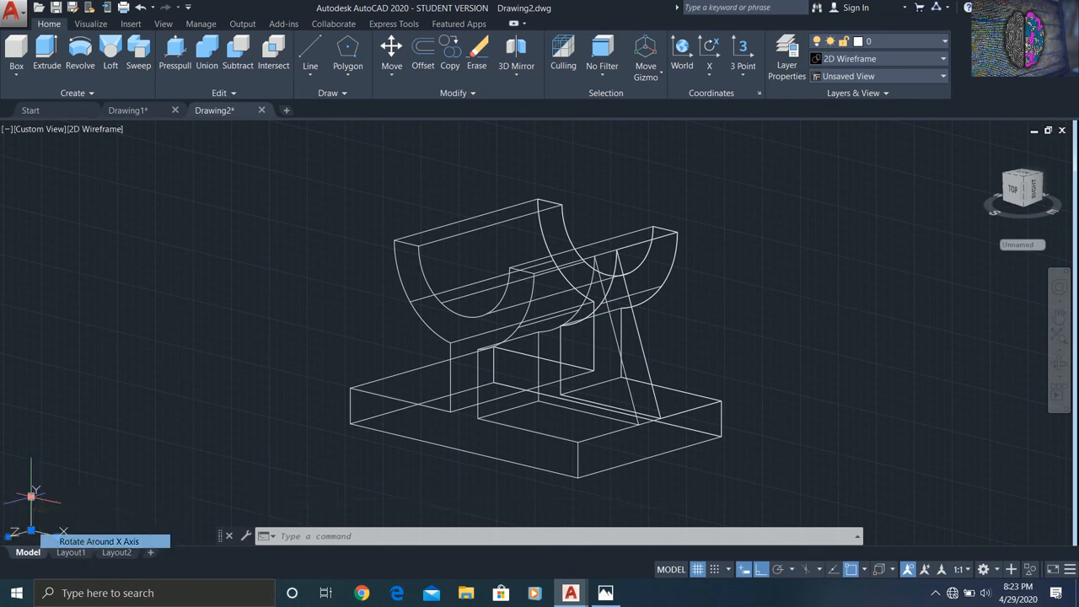
left_click(135, 470)
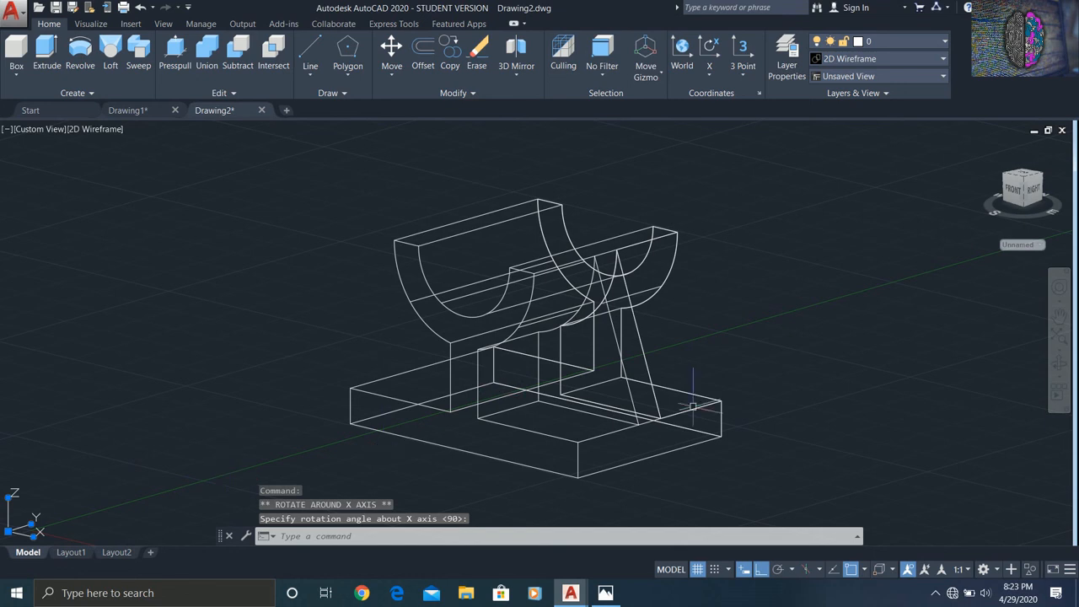
key("Escape")
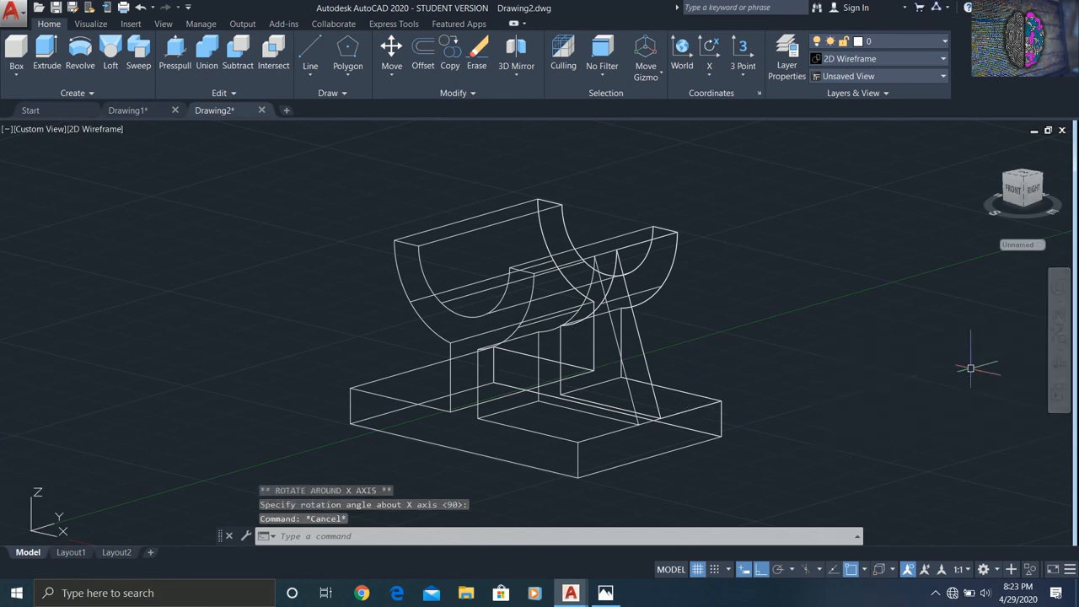
Display the bracket in the Realistic visual style and change it to Shaded
left_click(1058, 362)
left_click_drag(743, 349, 653, 337)
key("Escape")
left_click(100, 129)
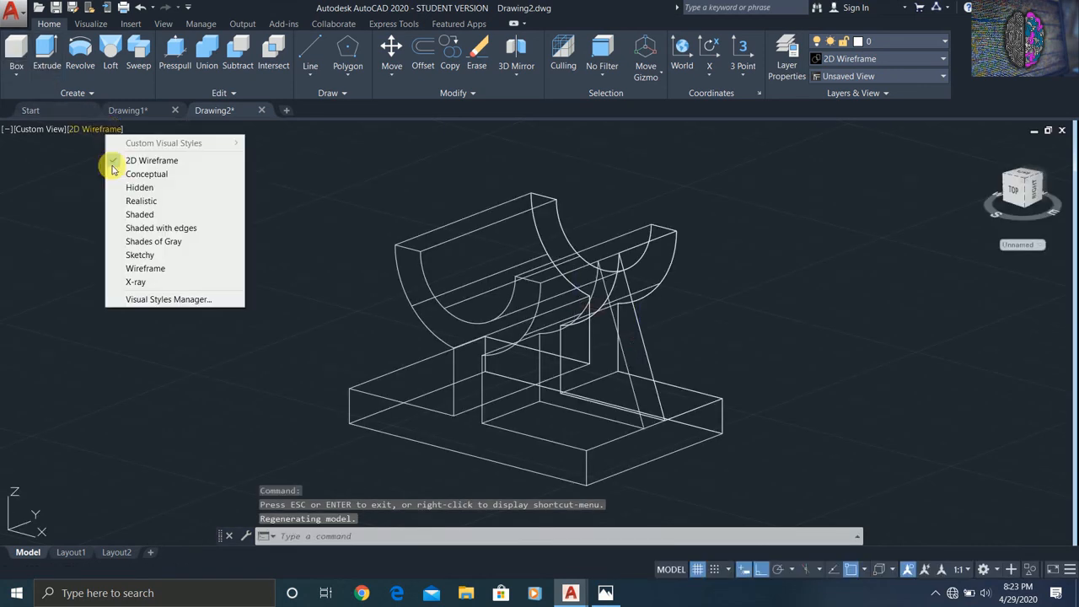
left_click(141, 201)
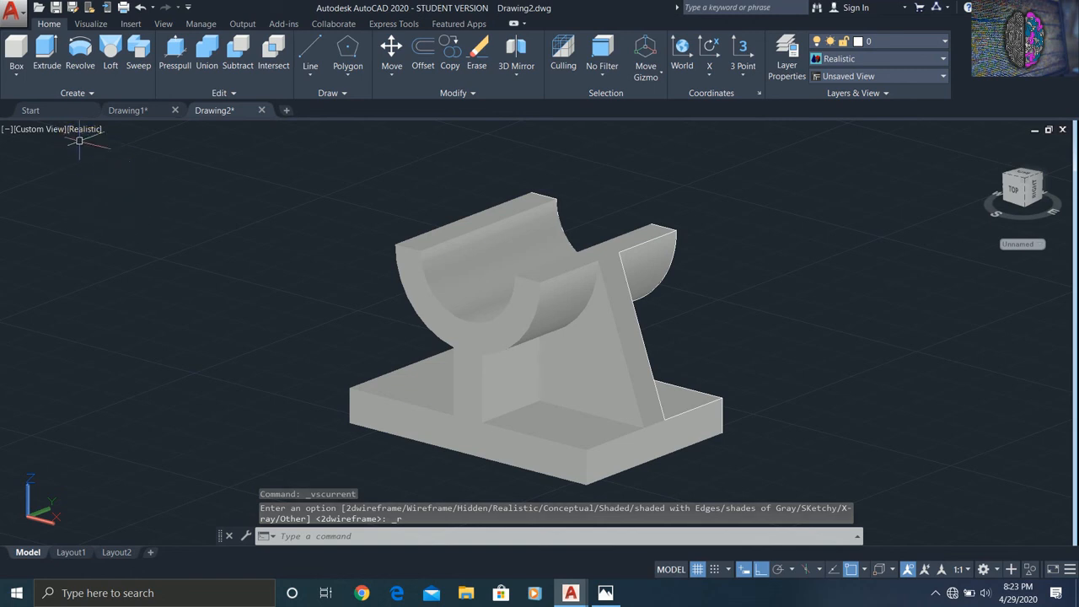
left_click(81, 130)
left_click(114, 216)
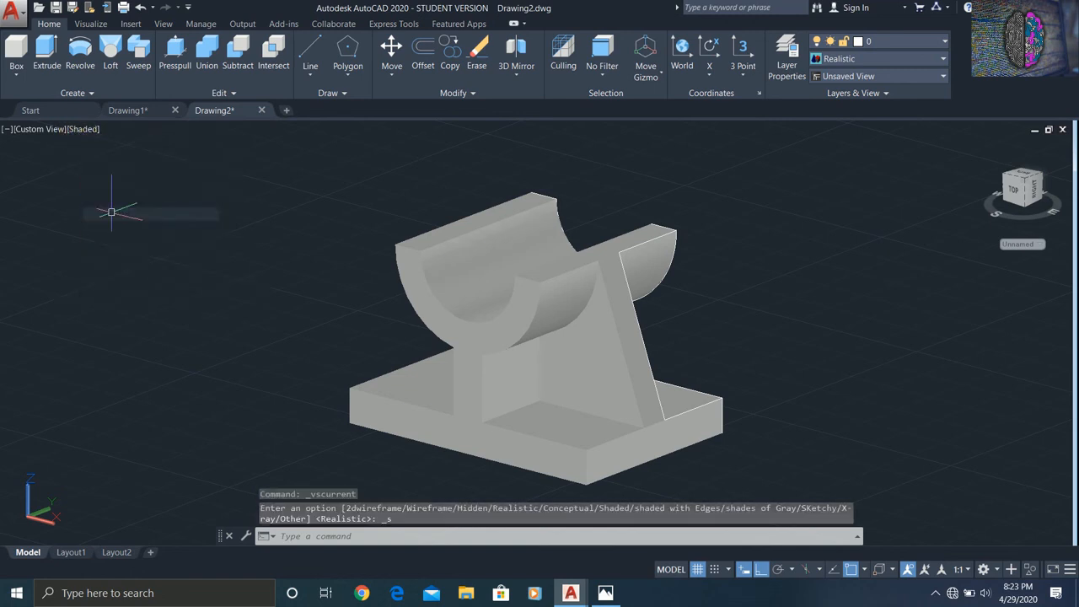
left_click(528, 348)
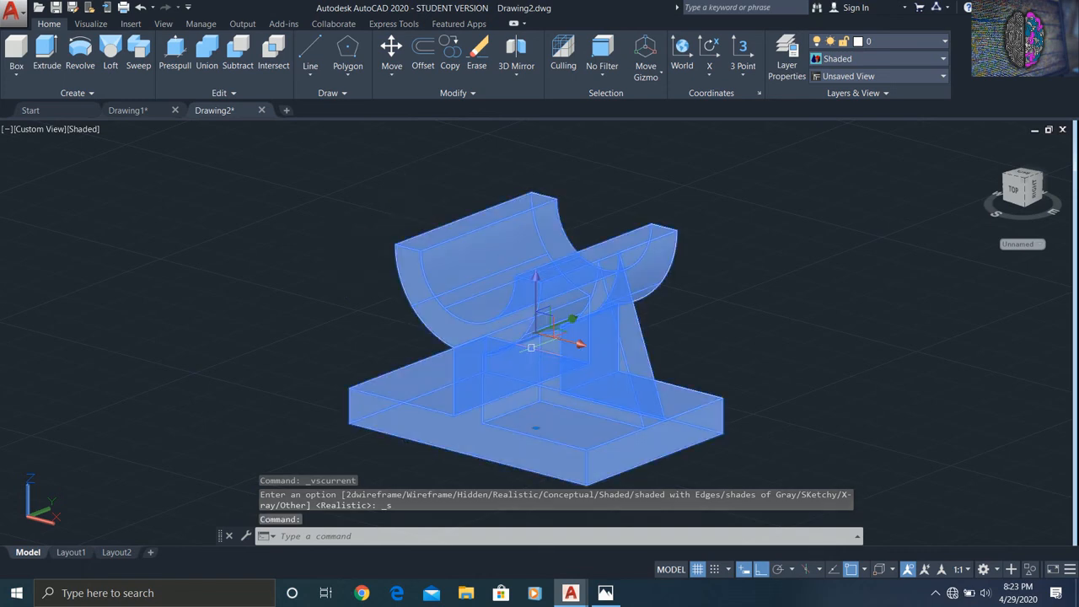
key("Escape")
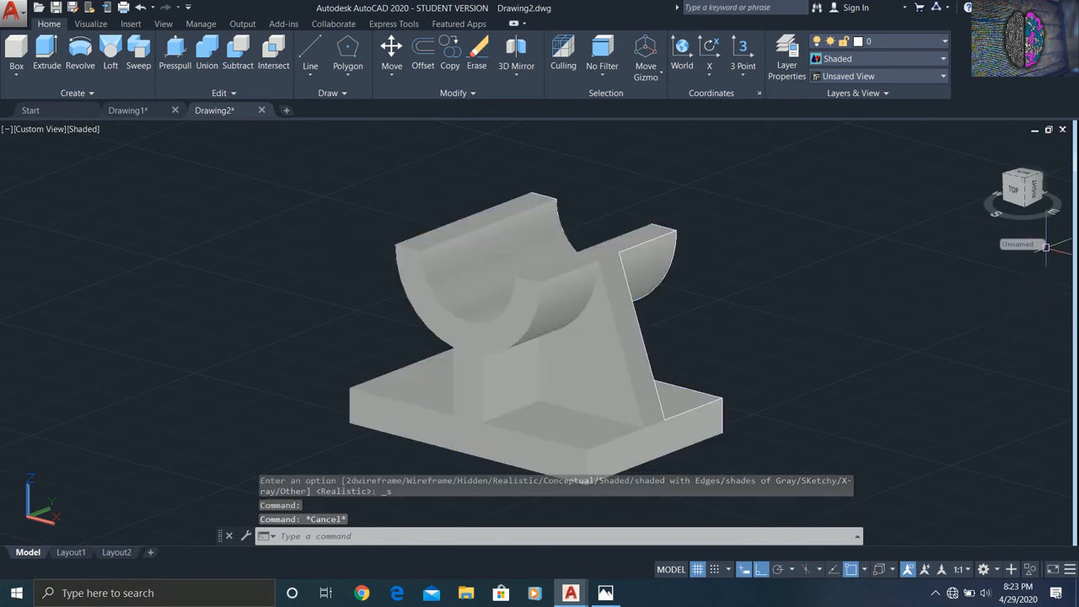
left_click(911, 373)
key("Escape")
key("Escape")
key("Escape")
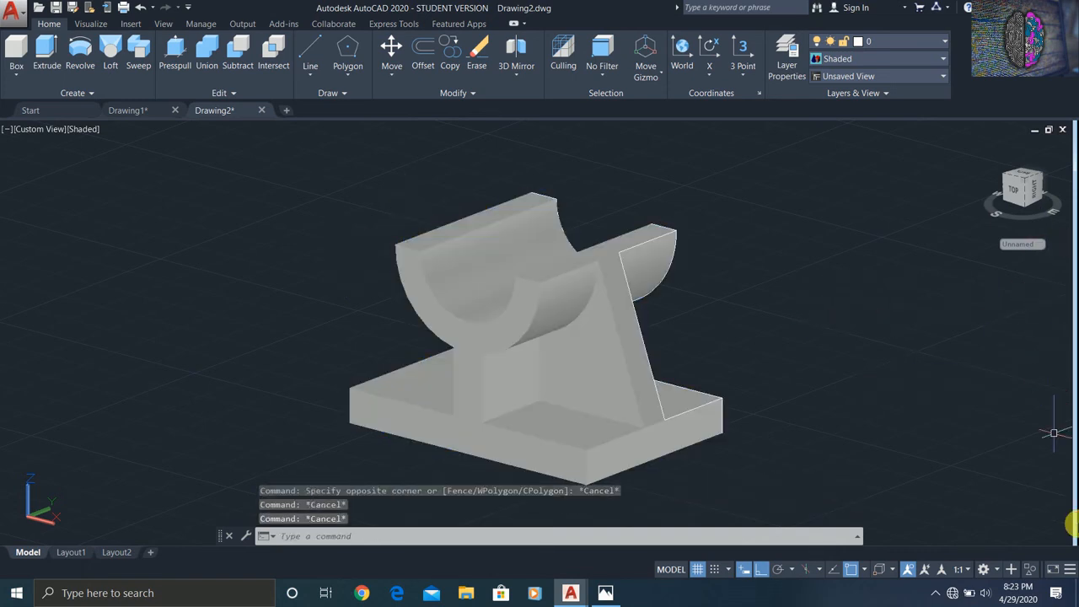
left_click(1047, 130)
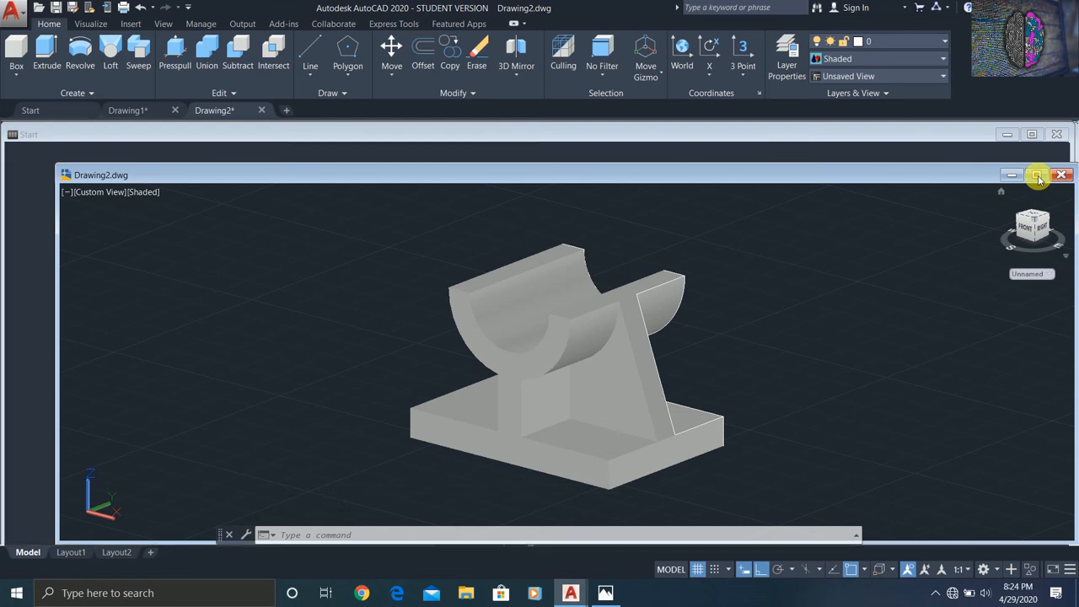
left_click(1038, 174)
left_click(1044, 290)
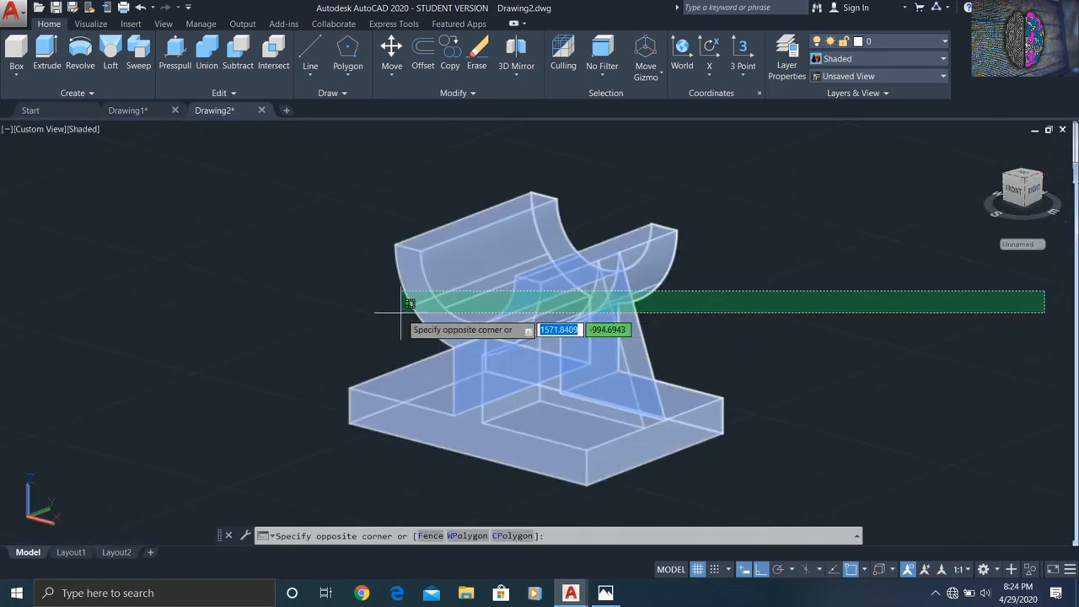
key("Escape")
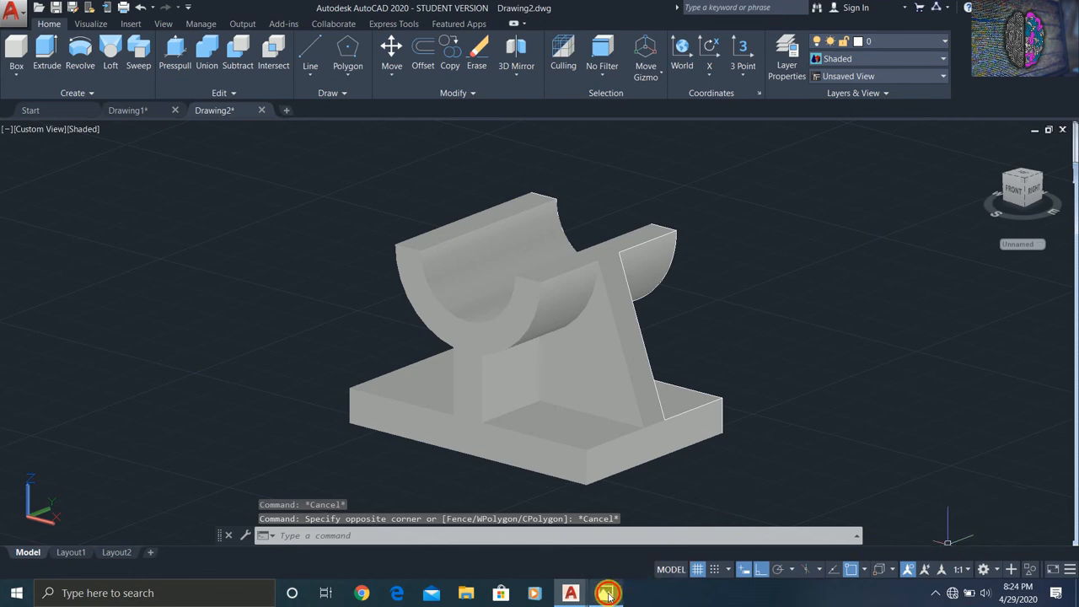
Compare the finished bracket with the dimensioned reference image in Photos and return to the AutoCAD model
left_click(605, 592)
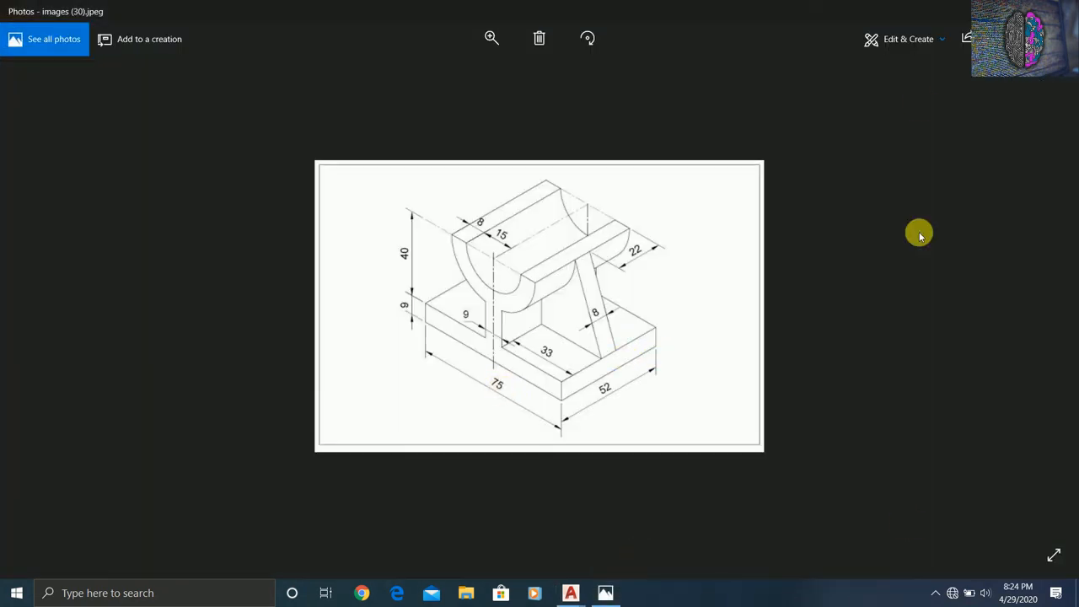
left_click(998, 11)
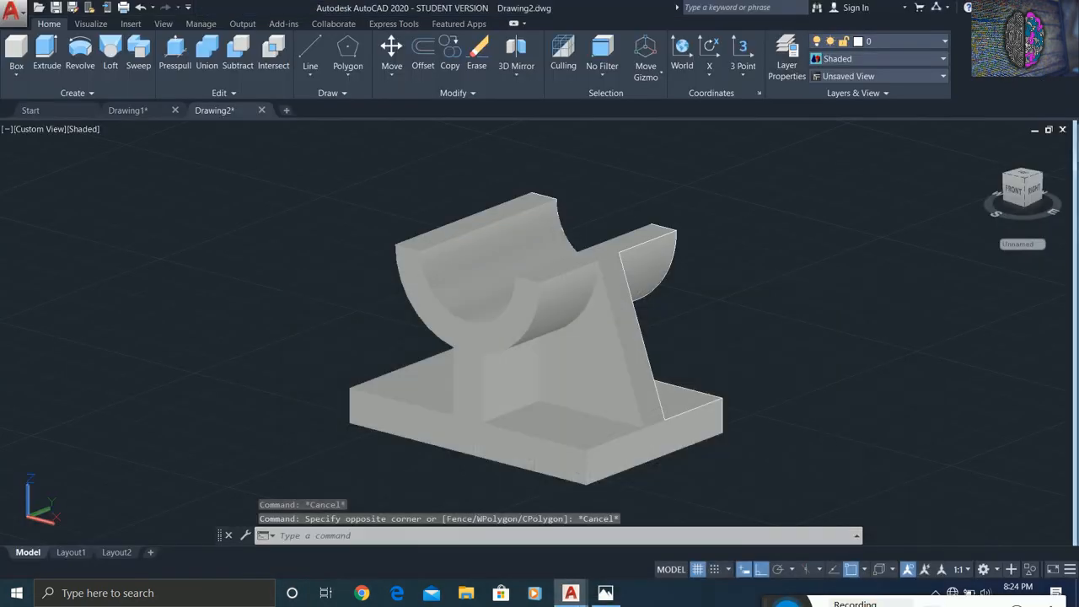